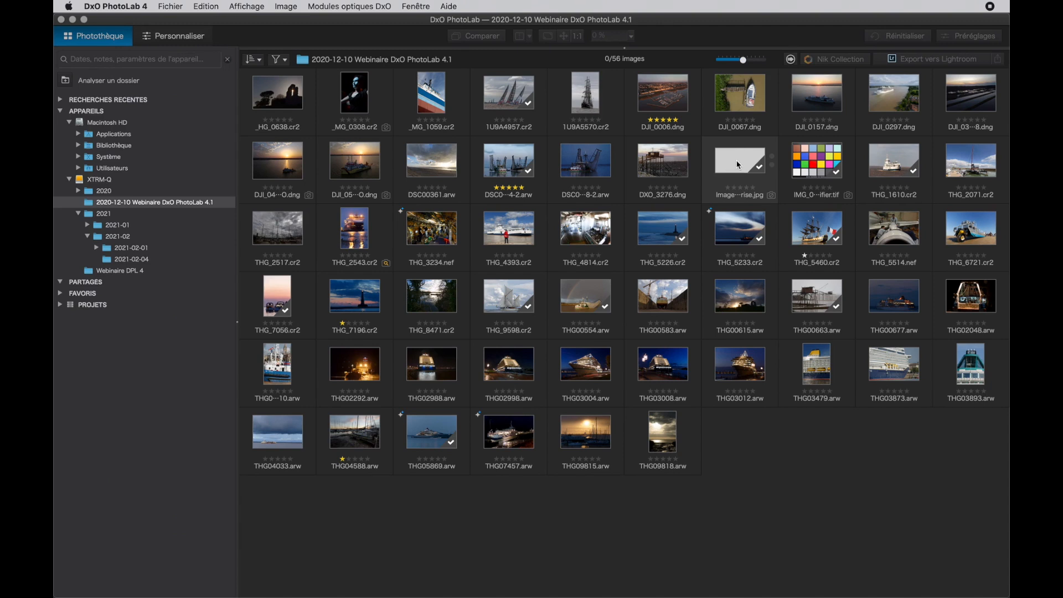
- Configure the Nik Collection export of Image Grise.jpg as a 16-bit TIFF with the Original ICC profile
click(737, 164)
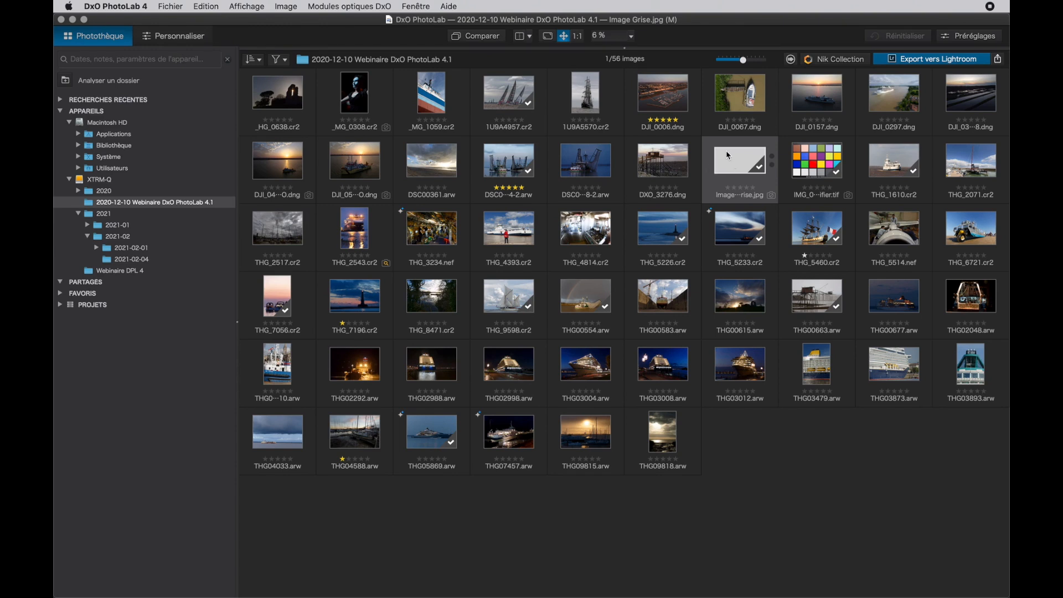
click(839, 59)
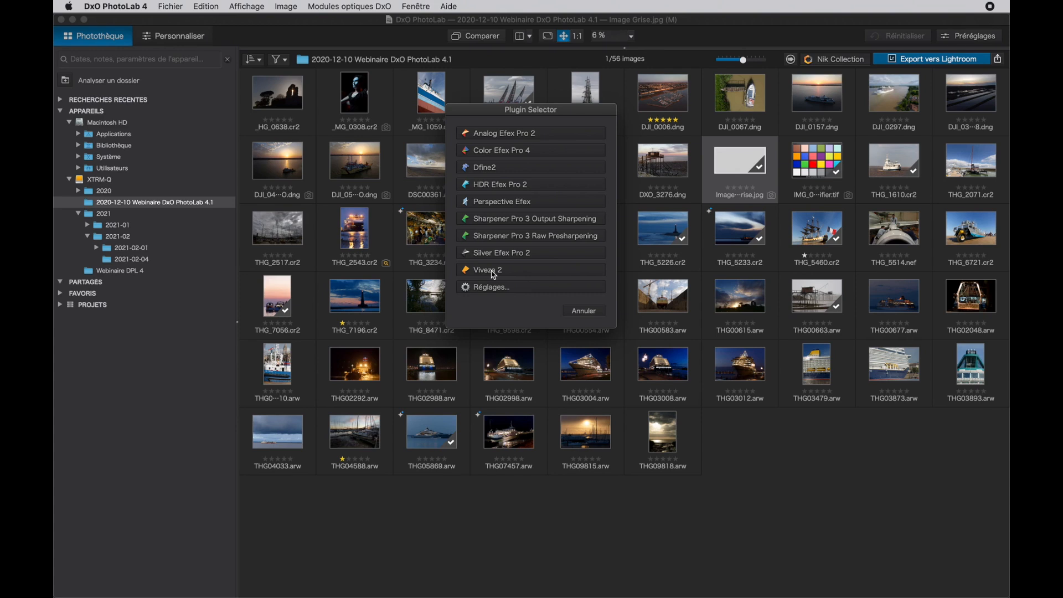
click(515, 287)
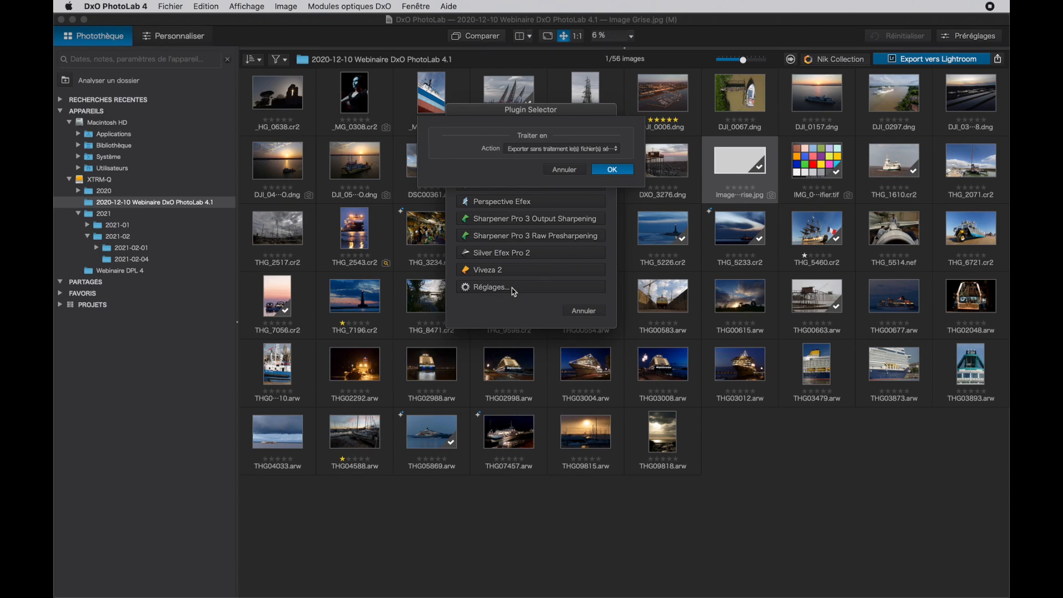
click(616, 152)
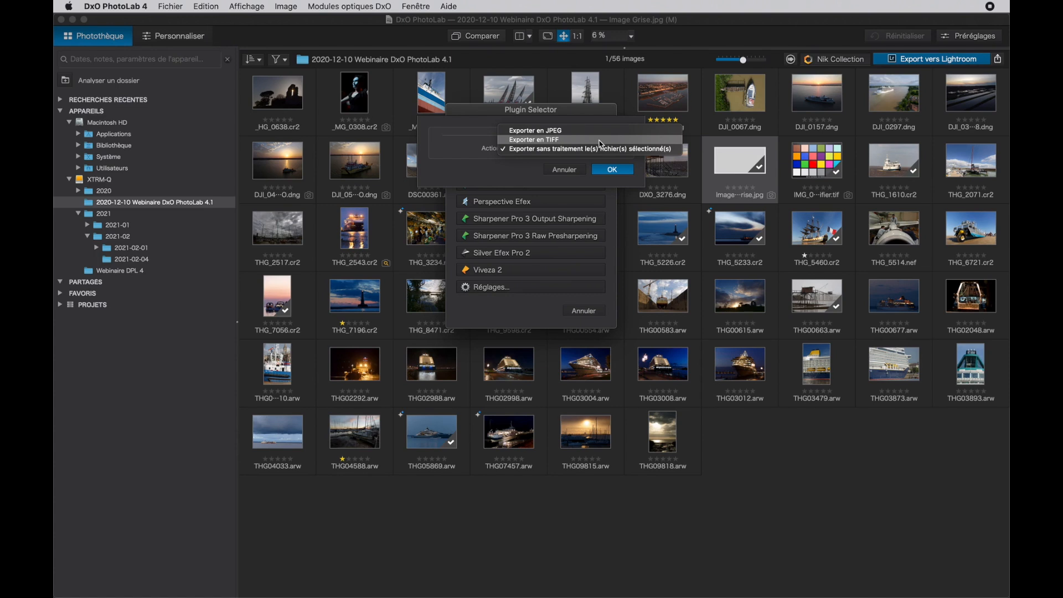
click(600, 141)
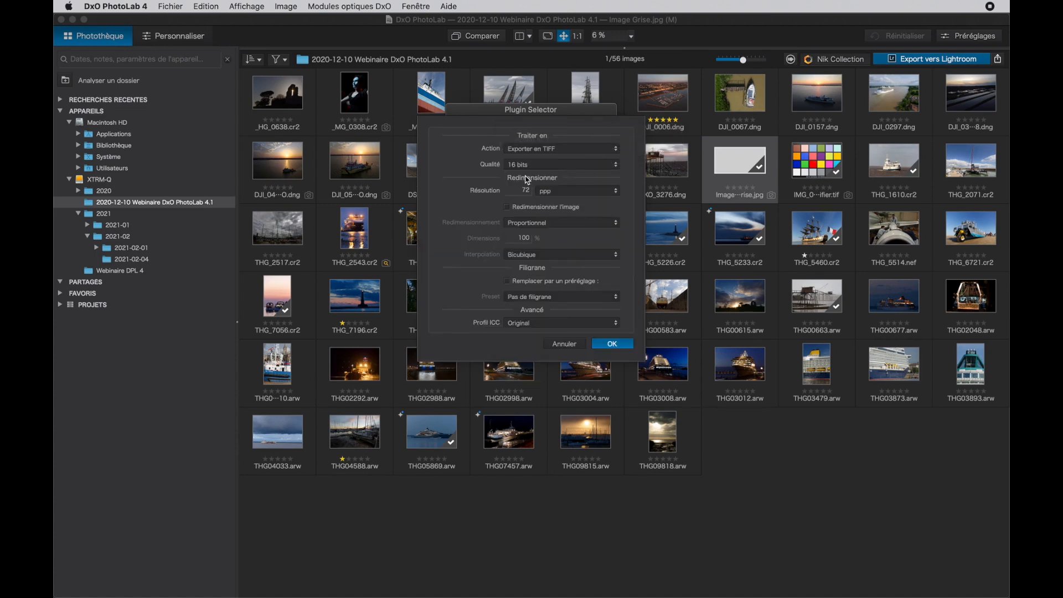
click(616, 166)
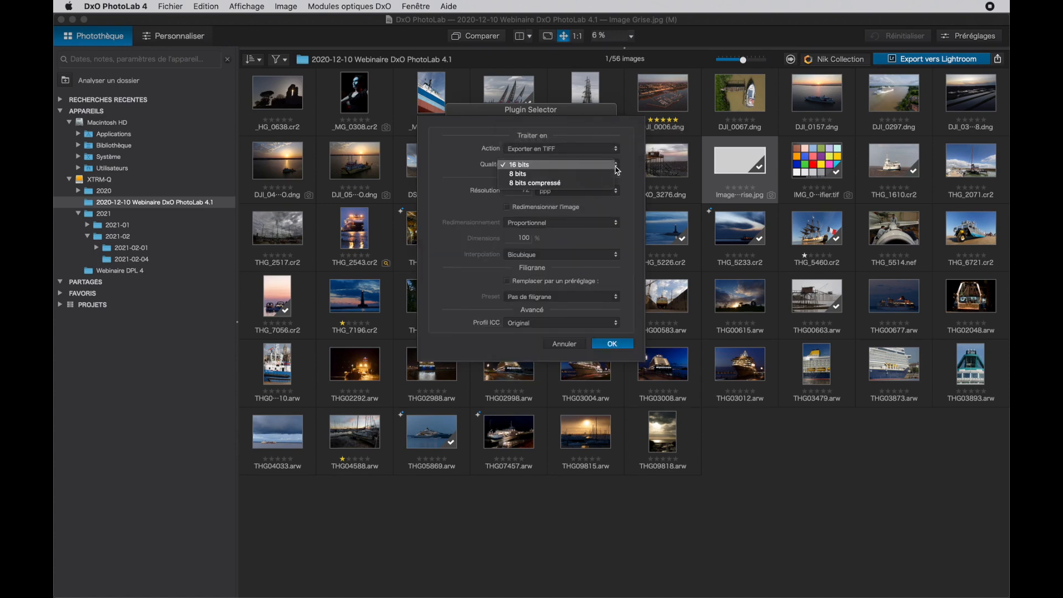
click(611, 167)
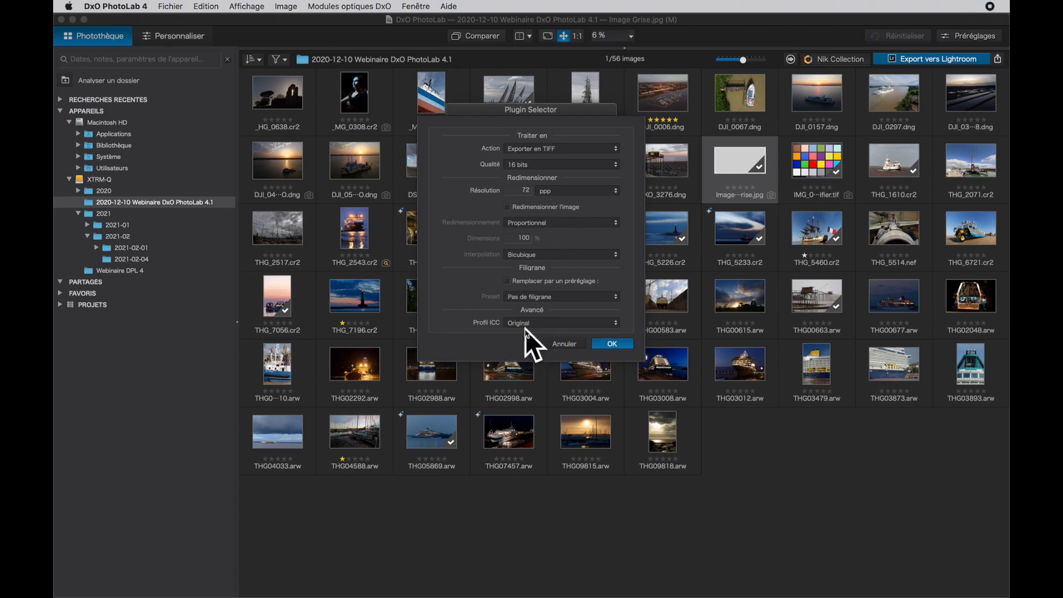
click(617, 324)
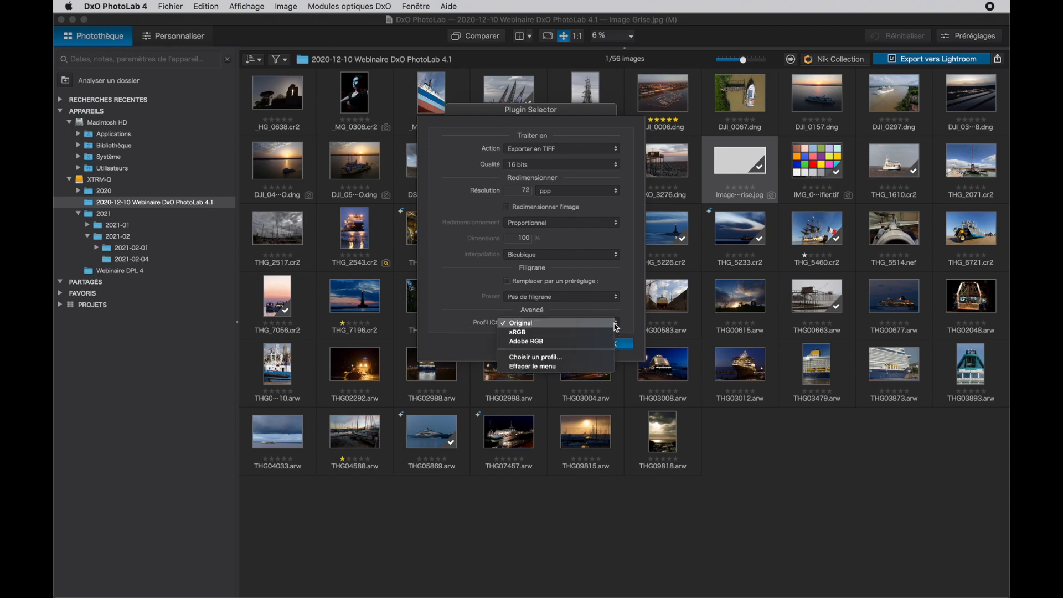
click(602, 326)
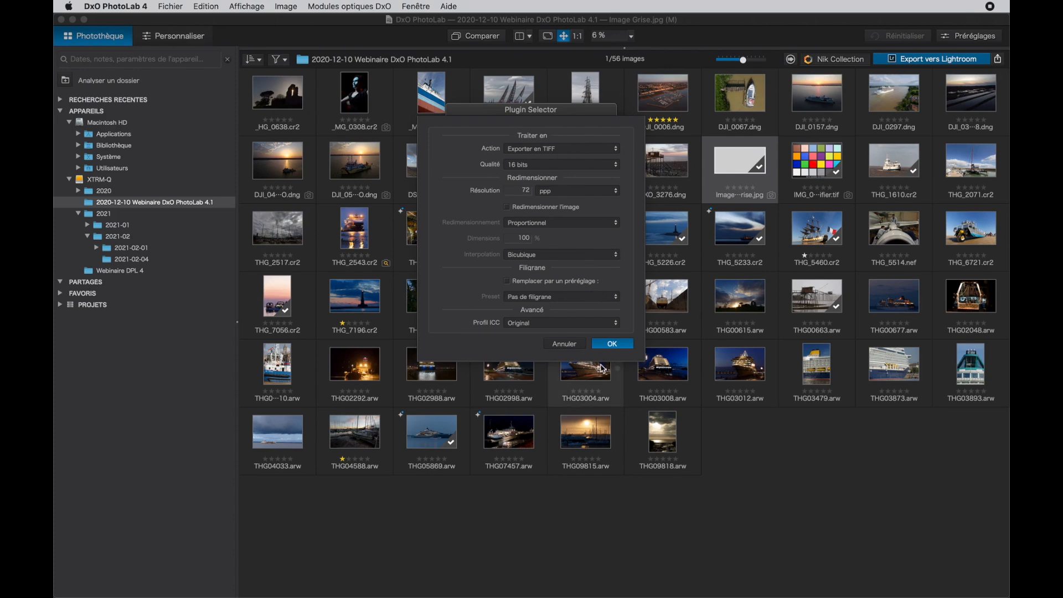
click(613, 344)
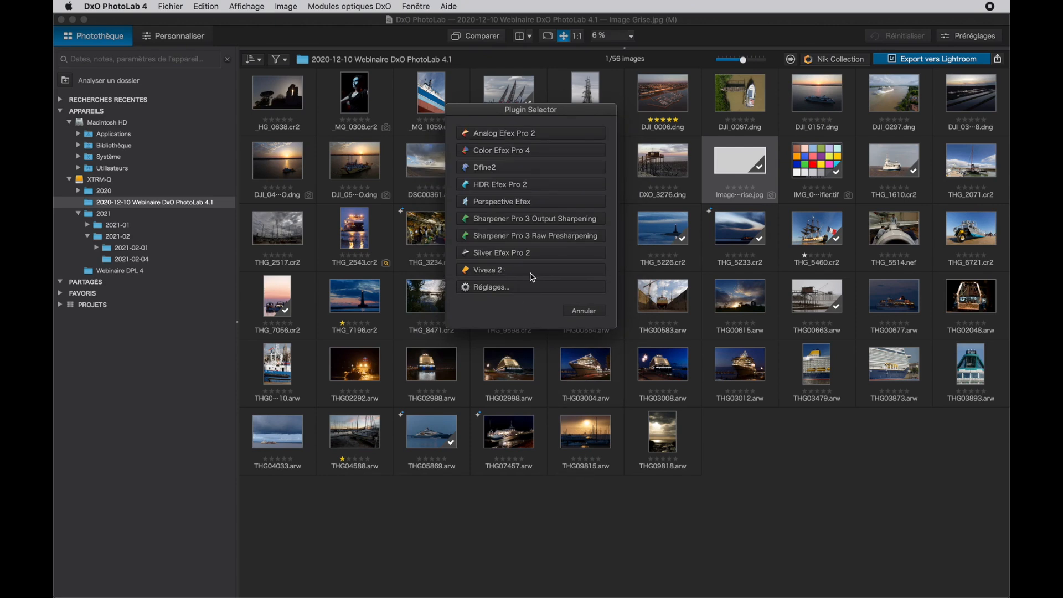
- Send the grey image to Viveza 2, check the export progress and switch to the Viveza 2 window
click(526, 274)
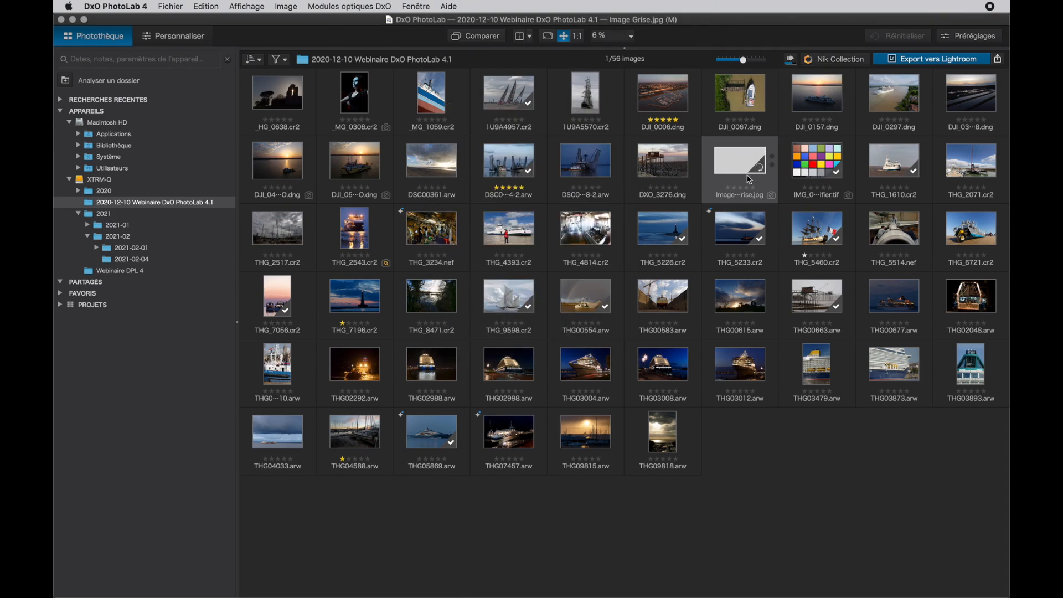
click(790, 62)
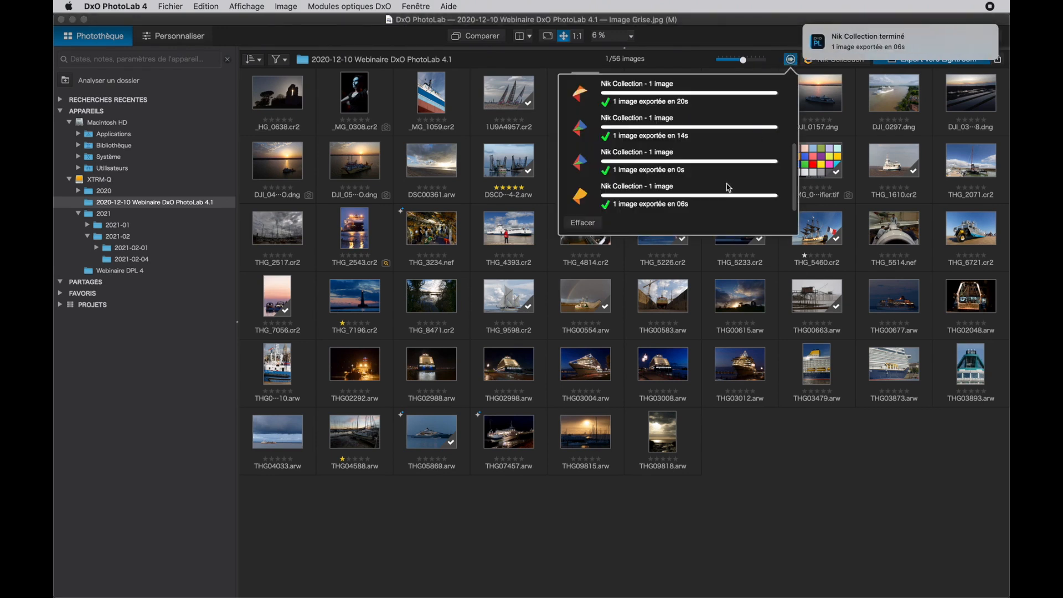
click(747, 454)
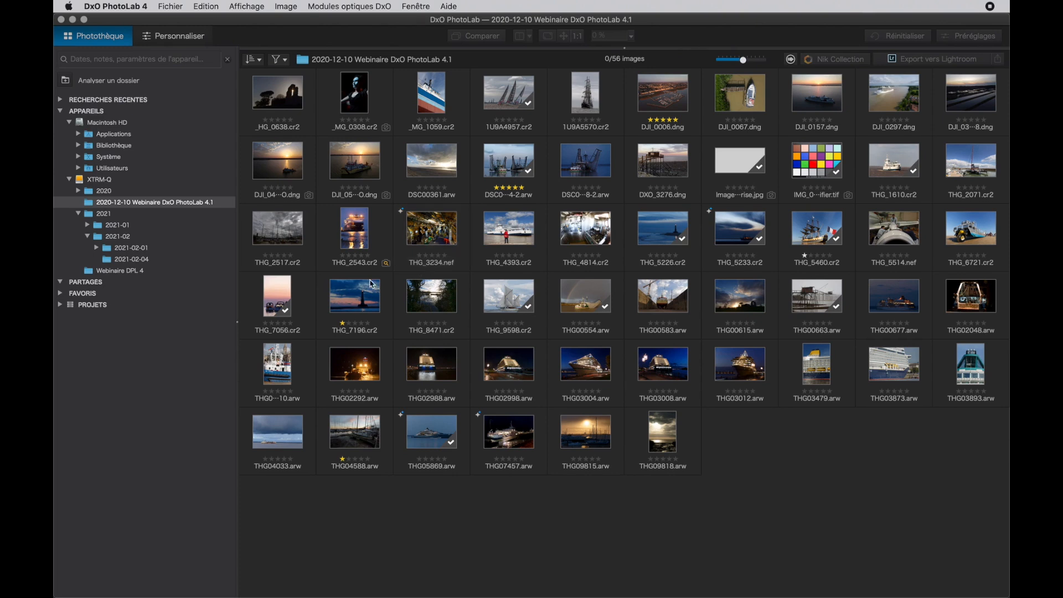
mouse_move(54, 364)
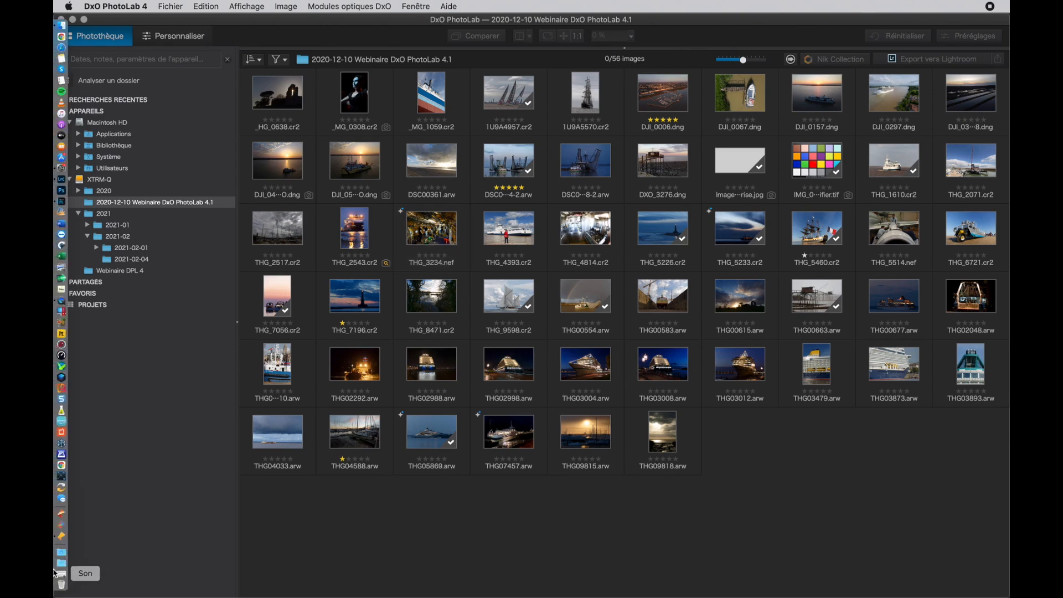
click(63, 540)
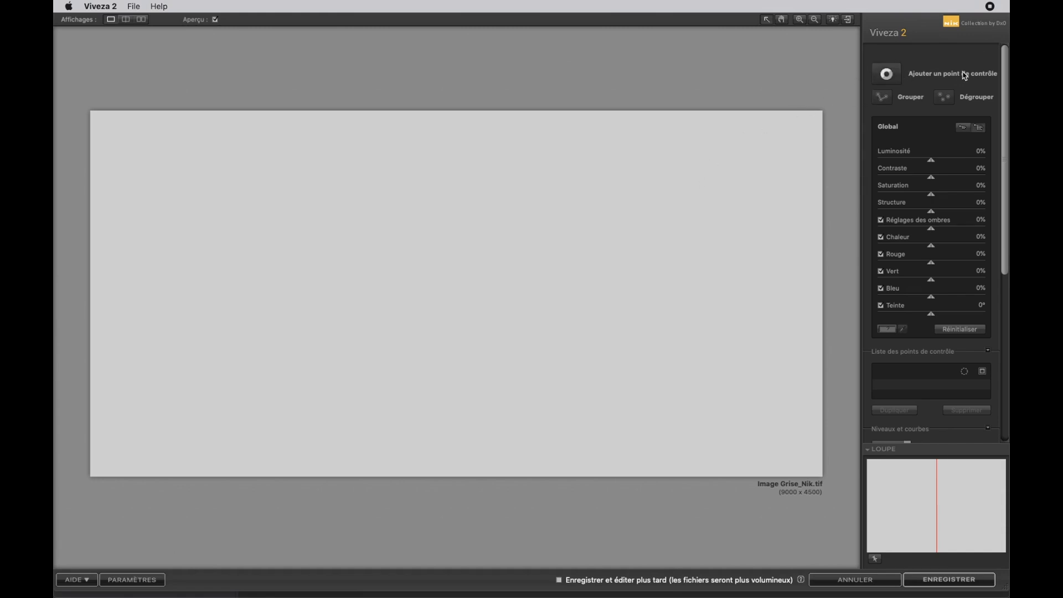
- Place a control point slightly right of the grey image's centre and reduce its size to 22%
click(887, 75)
click(462, 220)
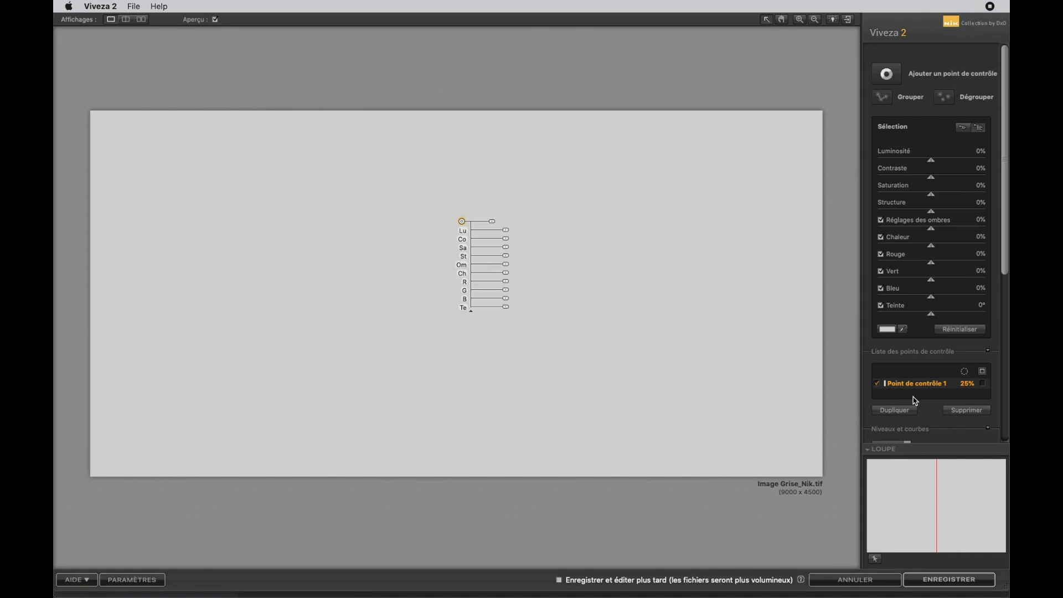
click(869, 451)
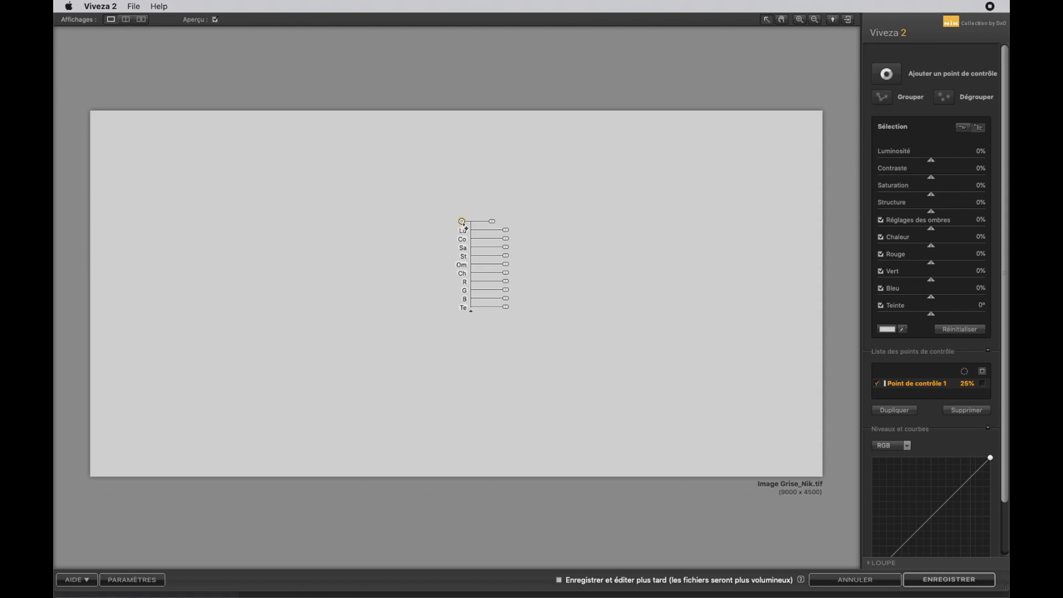
drag(464, 223, 521, 255)
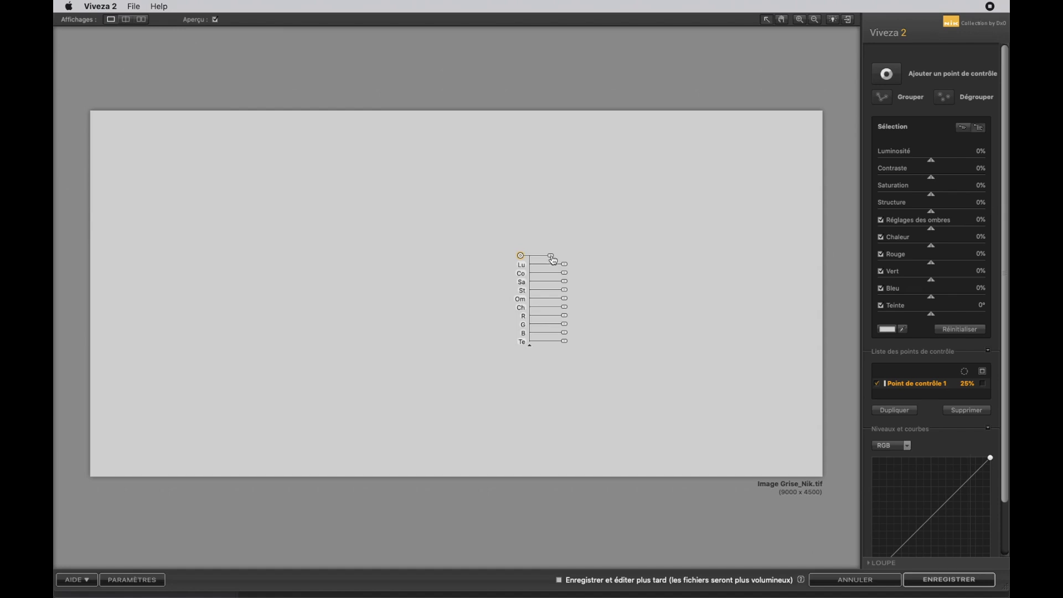
mouse_move(552, 260)
mouse_down()
mouse_move(573, 266)
mouse_move(552, 263)
mouse_up()
- Collapse and re-expand the control point's additional sliders, both on the image and in the adjustment settings
click(530, 349)
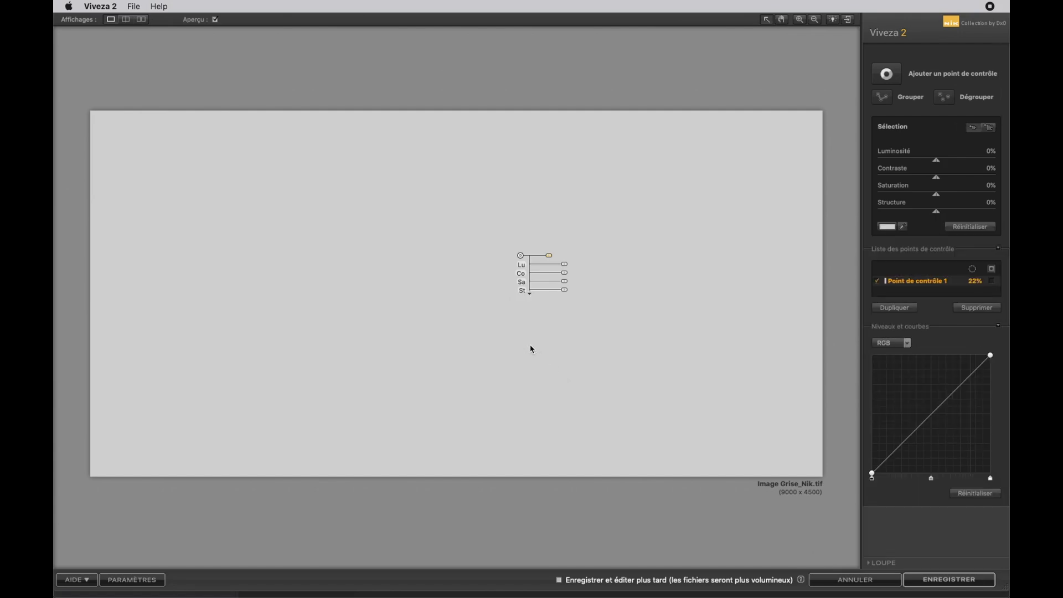
click(530, 295)
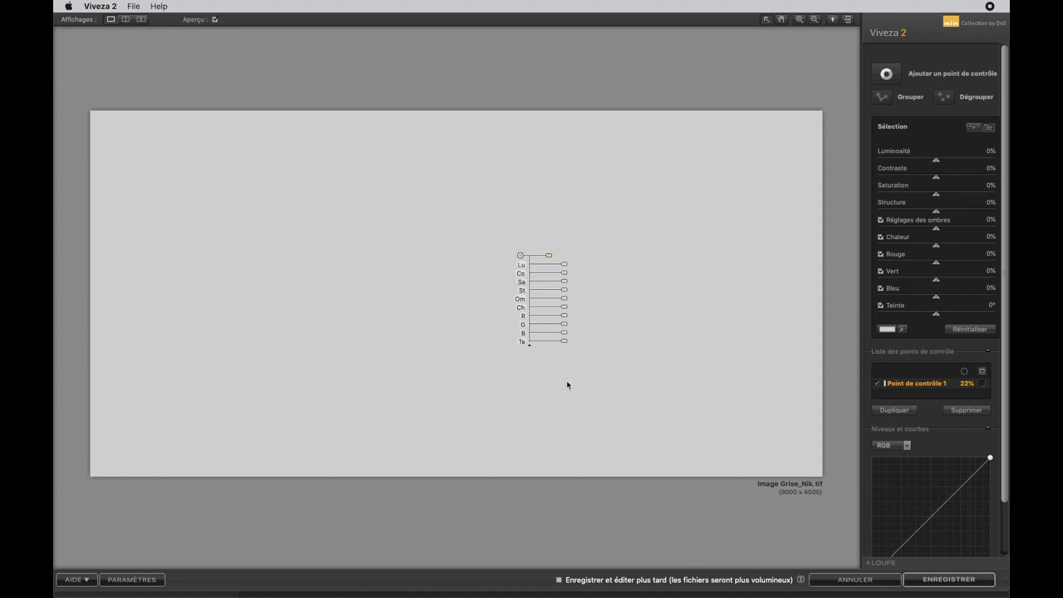
click(531, 349)
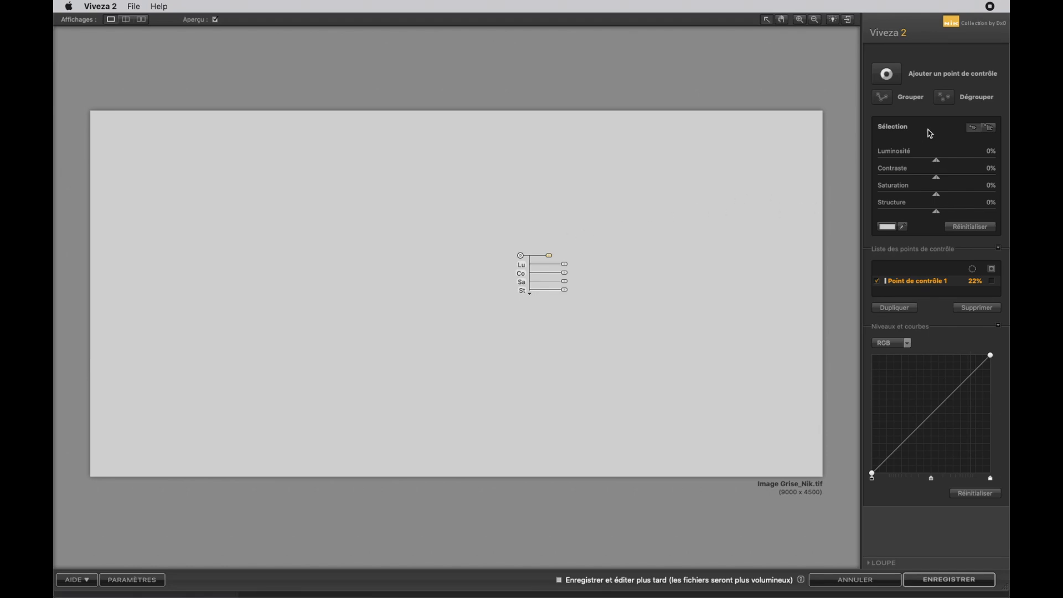
click(990, 128)
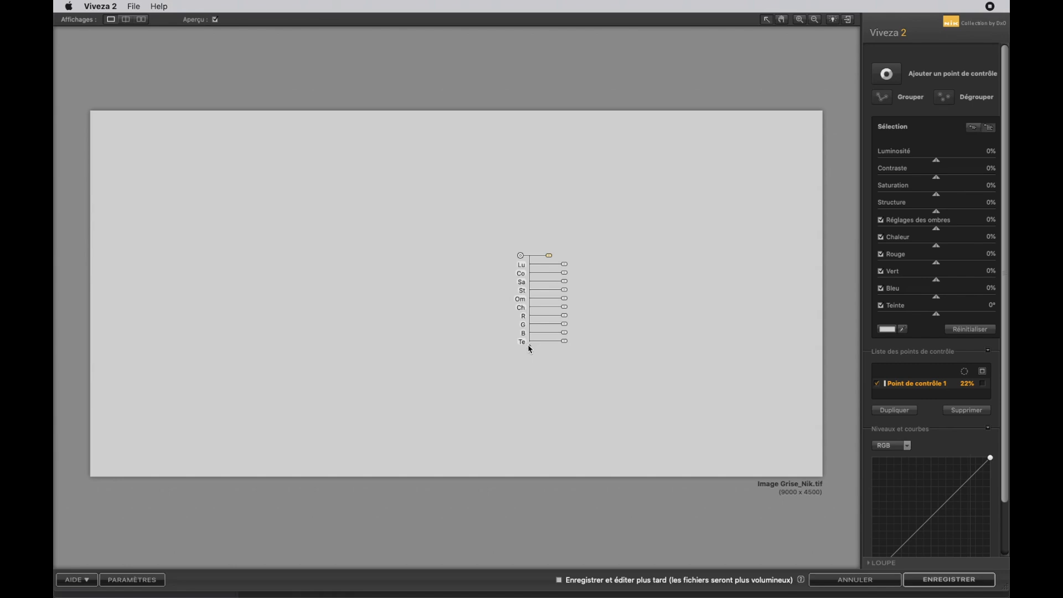
- Reduce the control point's size to 15% and raise its brightness (Luminosité) to 95%
mouse_move(549, 258)
drag(549, 258, 546, 261)
mouse_move(565, 265)
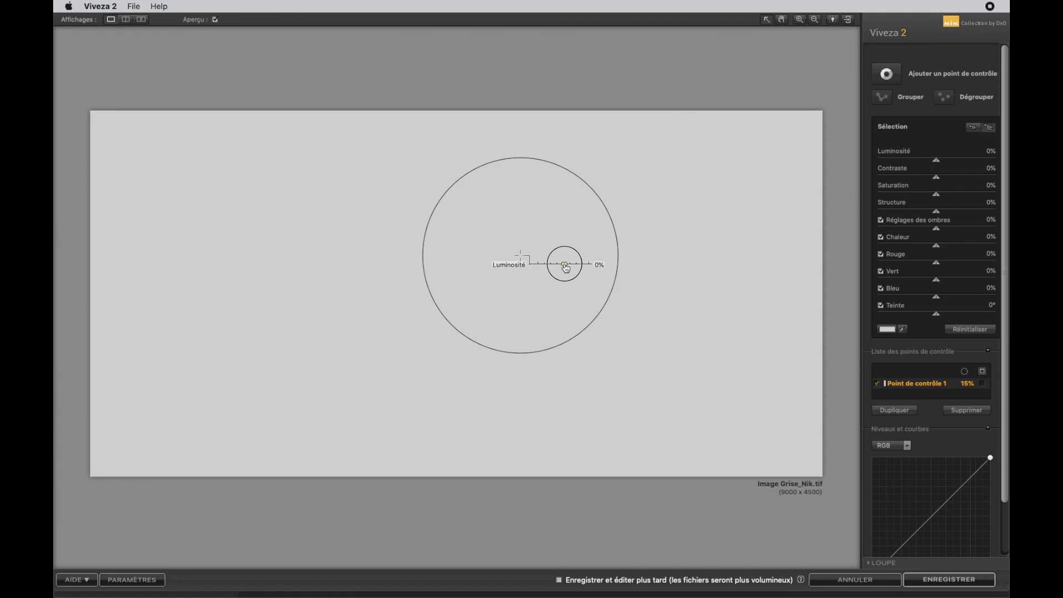
drag(566, 268, 591, 270)
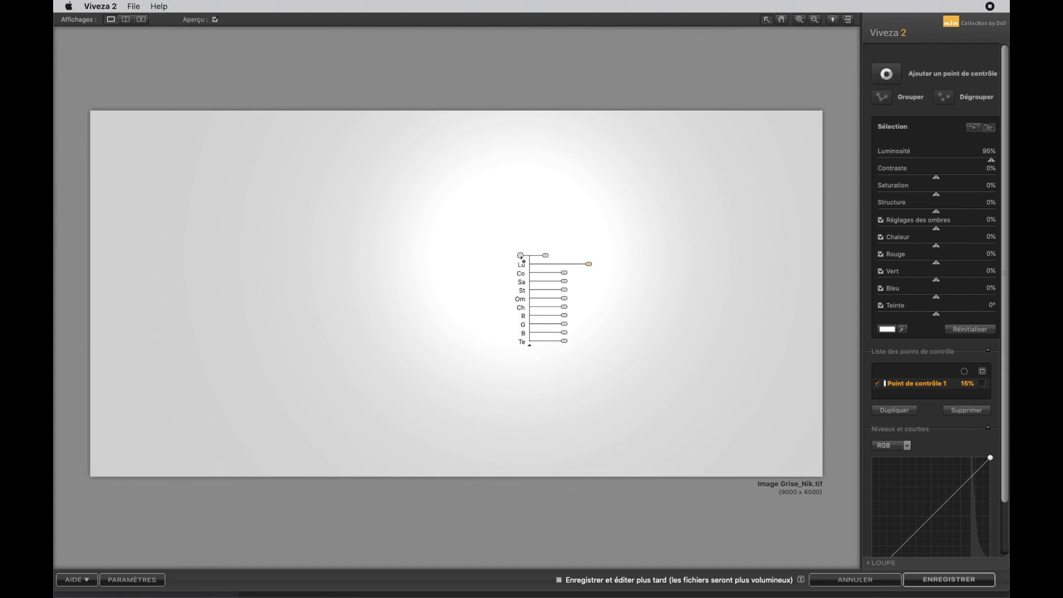
- Move the bright control point to several places across the image, finishing in the right half at about mid-height
click(521, 256)
drag(519, 257, 282, 227)
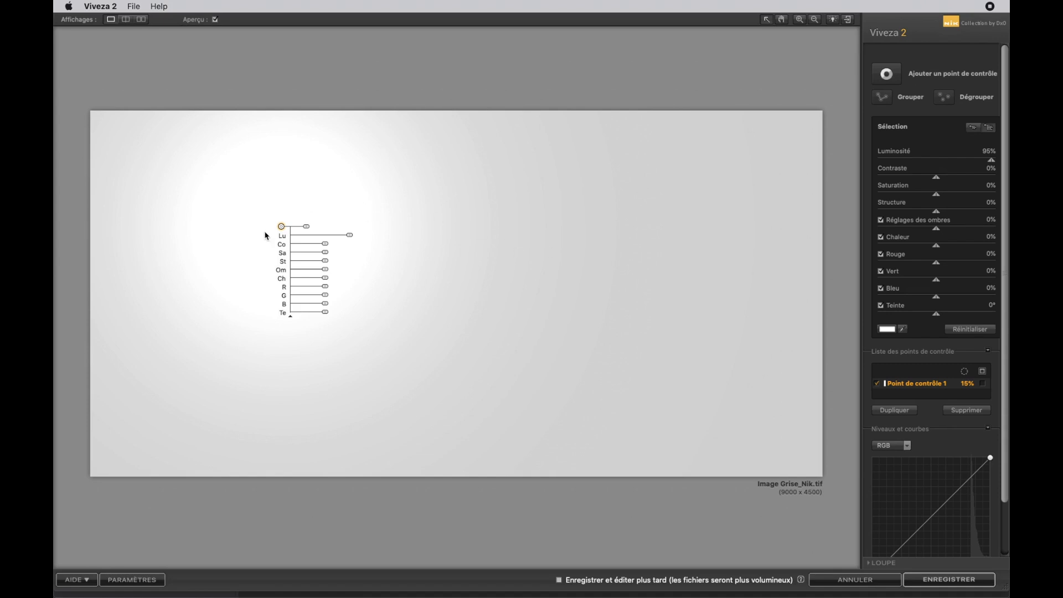
drag(285, 230, 546, 254)
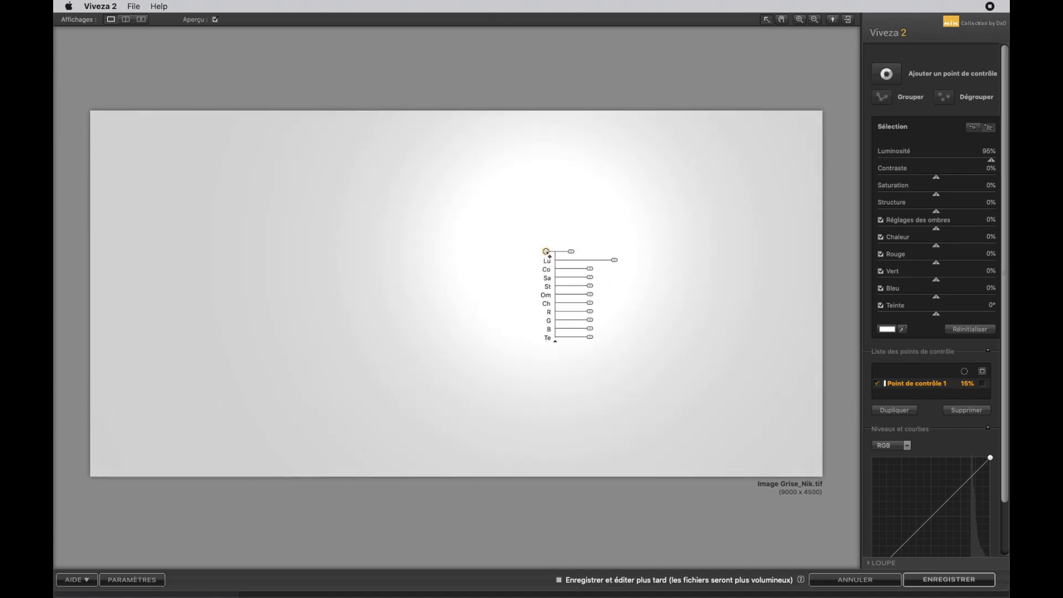
click(381, 262)
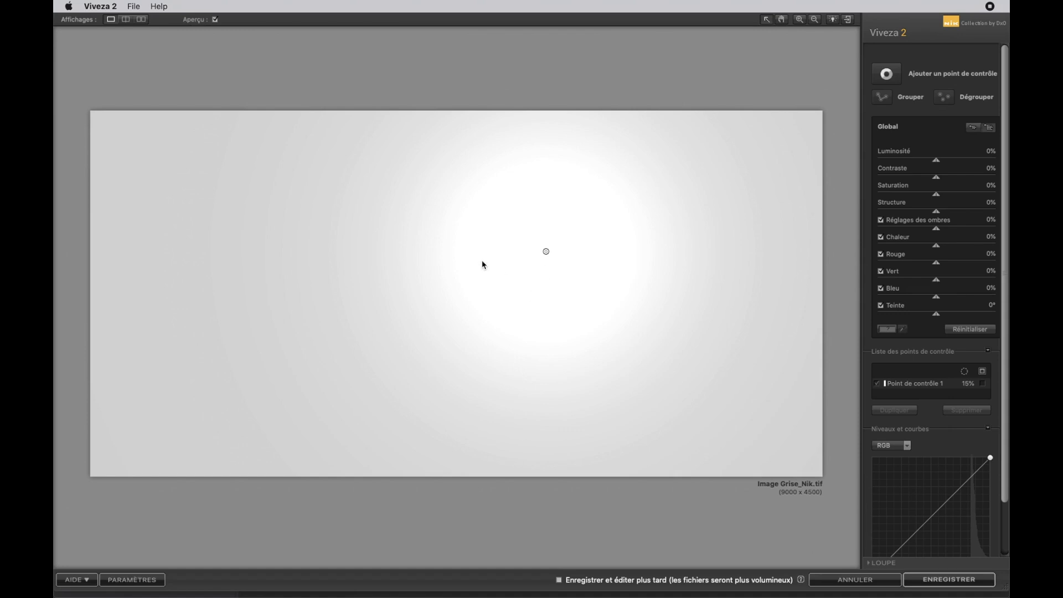
drag(546, 253, 764, 272)
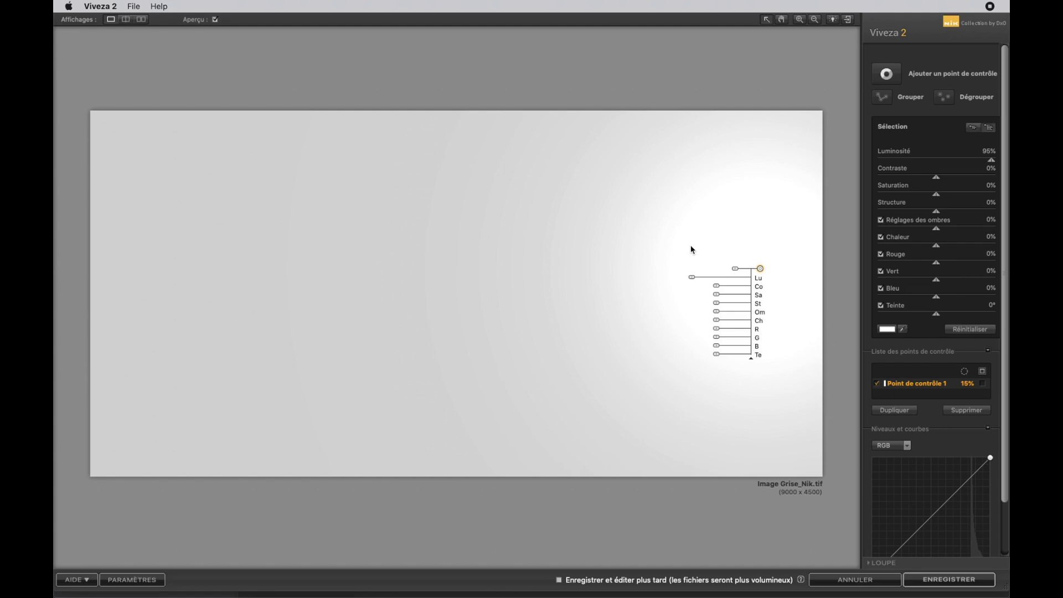
drag(762, 270, 458, 230)
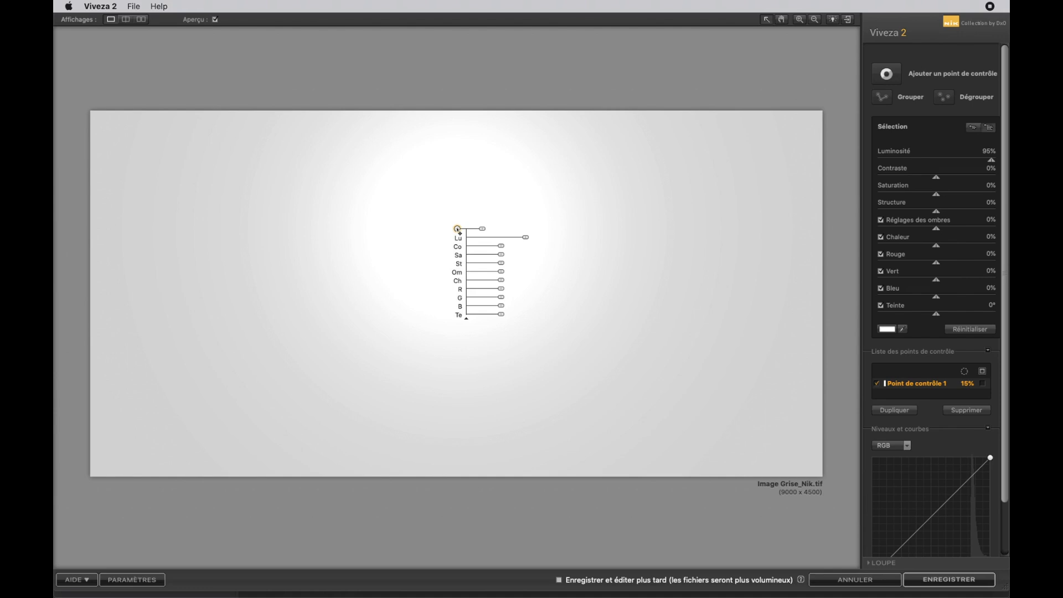
drag(458, 230, 672, 247)
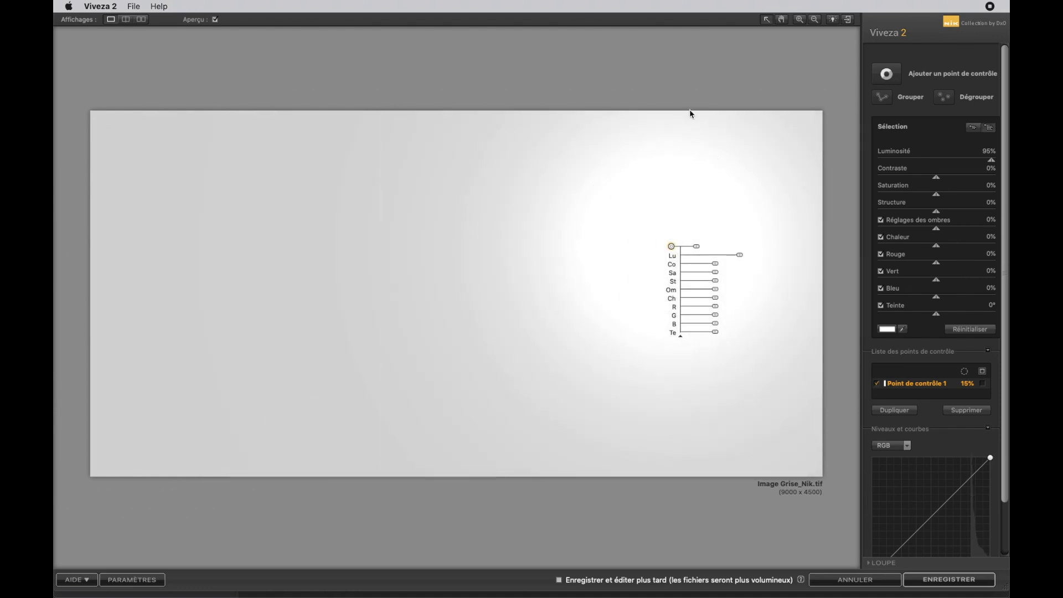
- Add a second control point in the upper left of the image and lower its brightness (Luminosité) to -92%
click(894, 76)
click(231, 197)
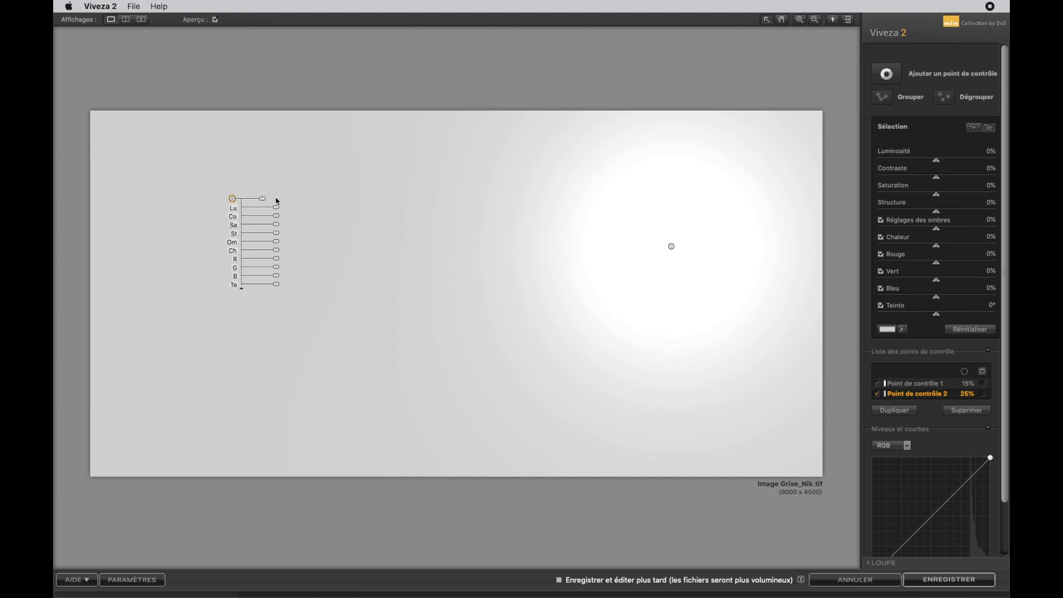
click(277, 209)
drag(277, 211, 254, 210)
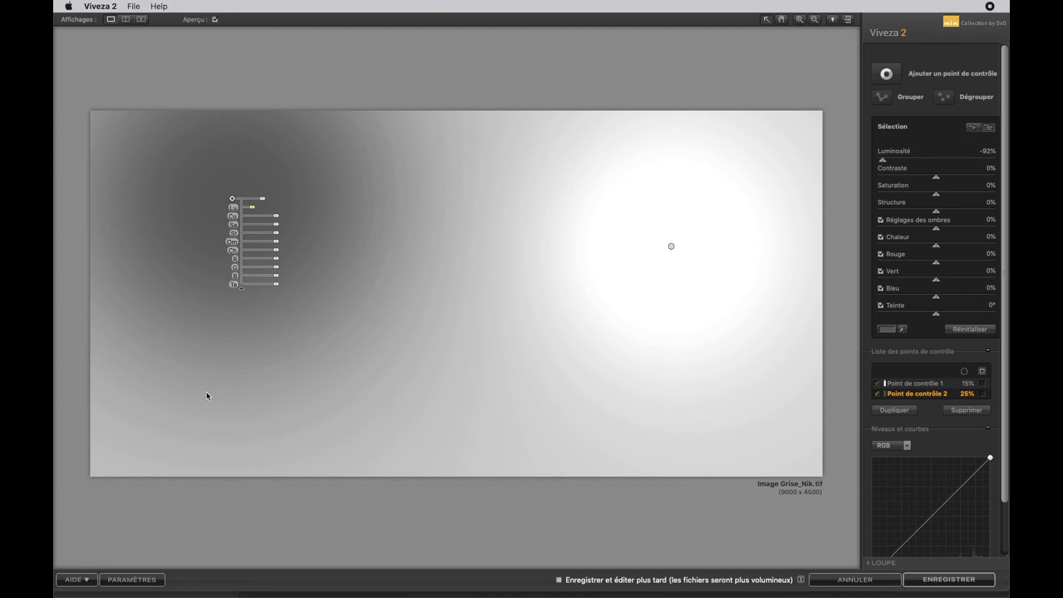
- Move the dark control point next to the bright one and back to the left third of the image
drag(232, 198, 679, 262)
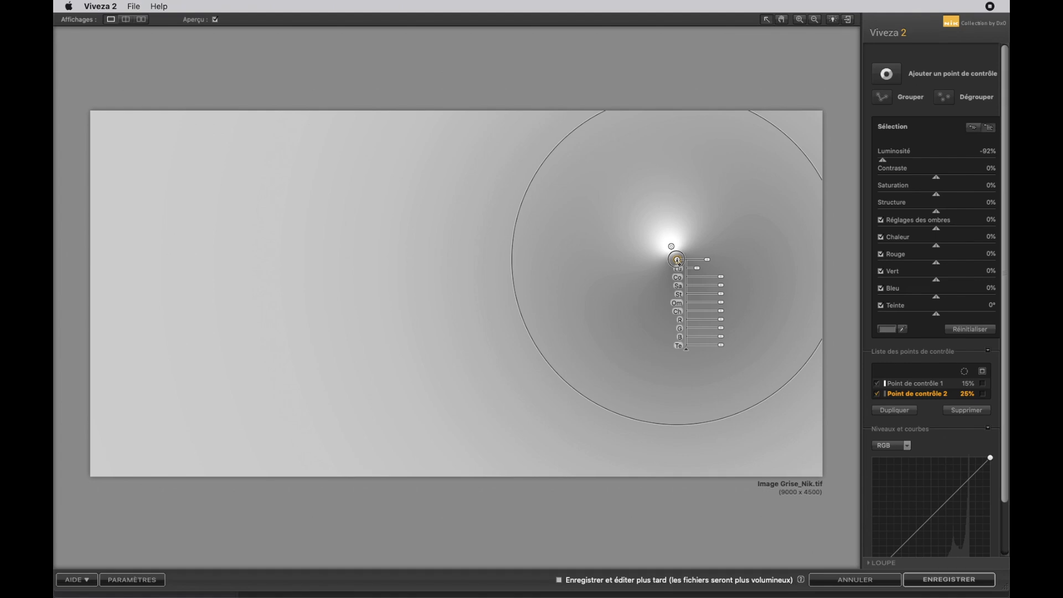
mouse_move(678, 262)
mouse_down()
mouse_move(543, 246)
mouse_move(420, 266)
mouse_move(278, 267)
mouse_move(227, 221)
mouse_up()
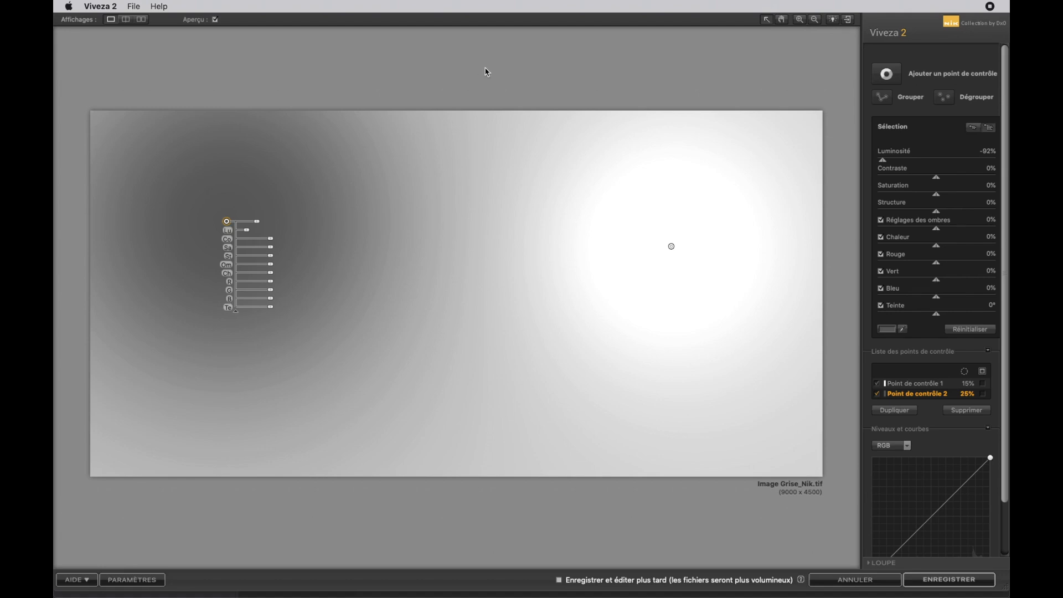
drag(228, 222, 319, 232)
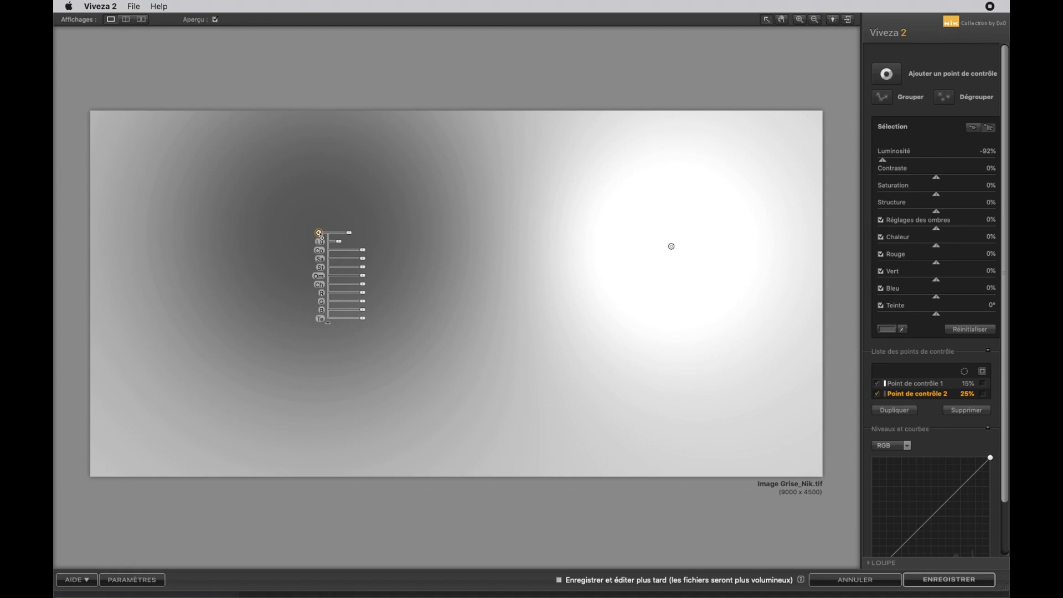
- Duplicate the dark control point twice, toward the lower left and directly below it, and reduce the second copy's size to 13%
mouse_move(319, 232)
drag(319, 233, 211, 315)
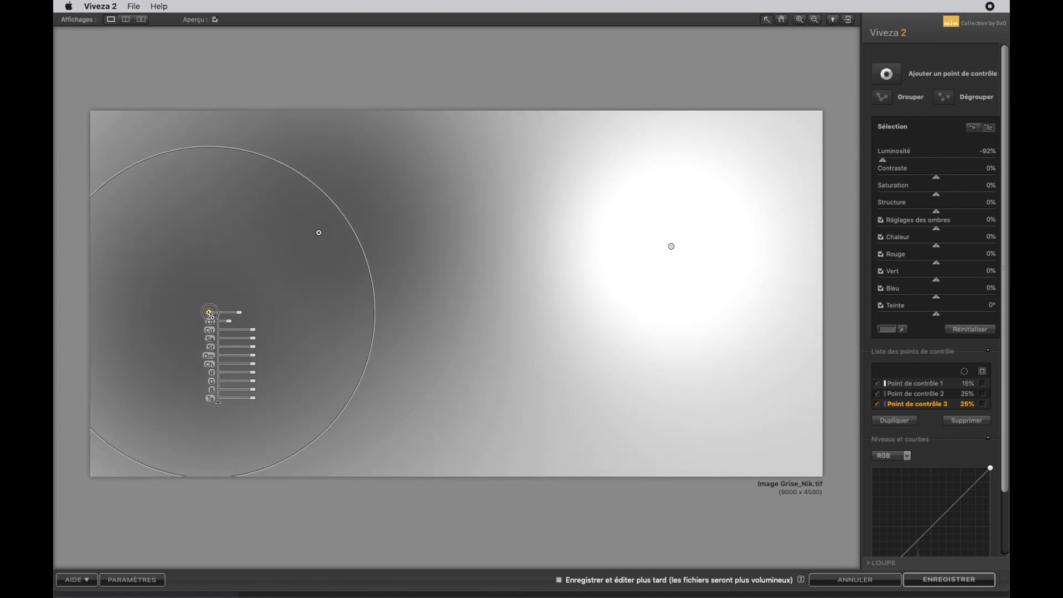
drag(210, 315, 333, 334)
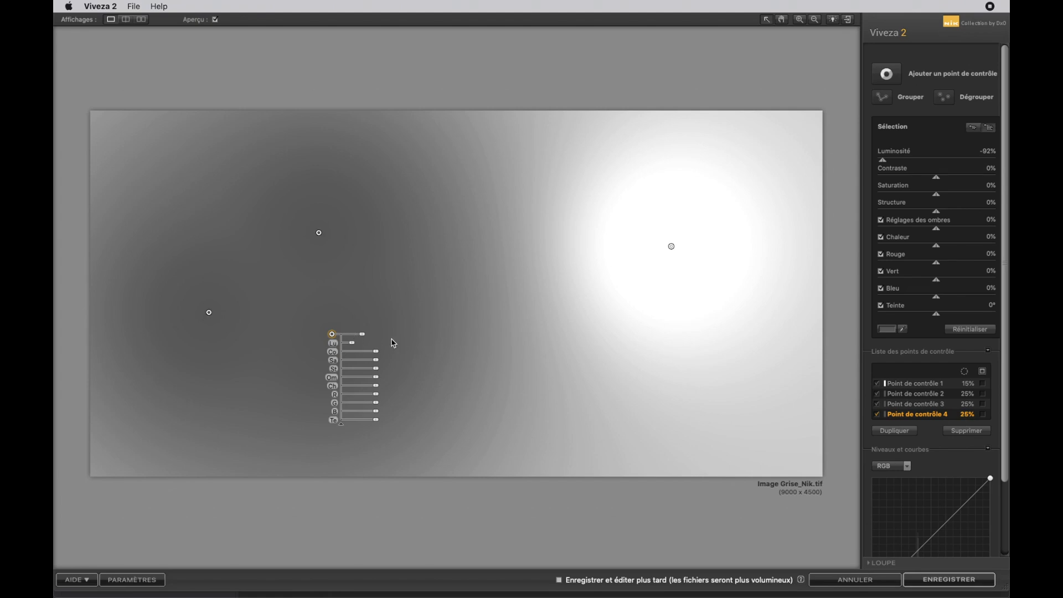
mouse_move(362, 335)
mouse_down()
mouse_move(376, 339)
mouse_move(357, 340)
mouse_up()
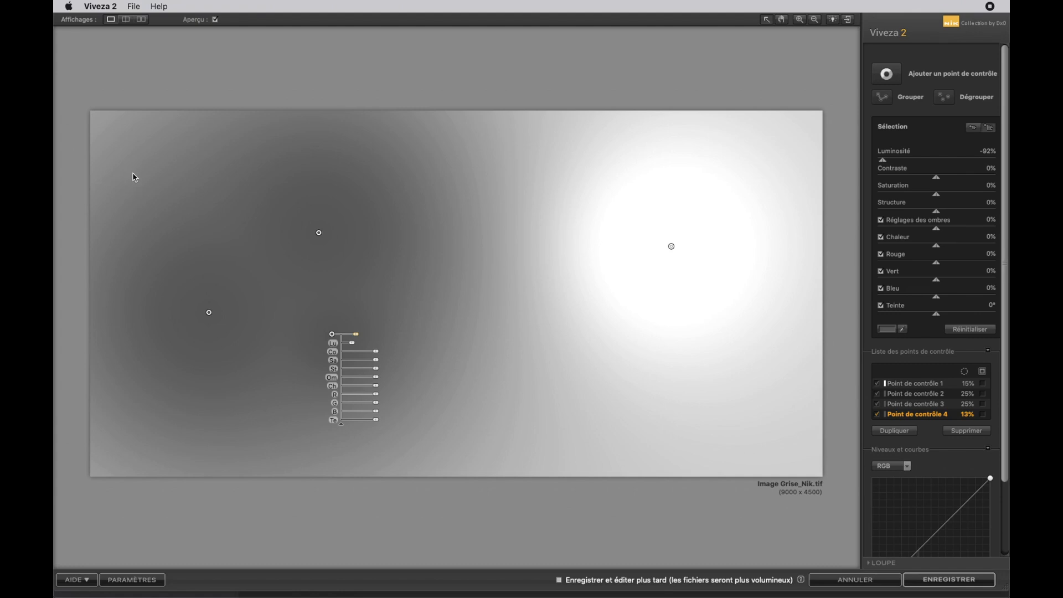
- Select all four control points together and set their shared brightness (Luminosité) to -71%
drag(135, 174, 761, 406)
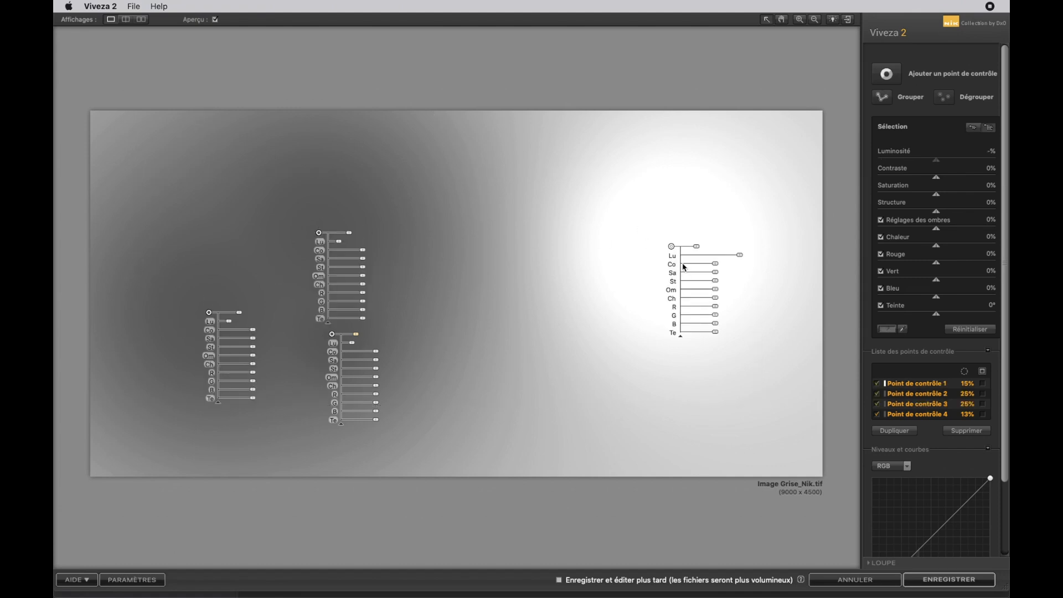
drag(363, 318, 364, 322)
drag(355, 346, 358, 347)
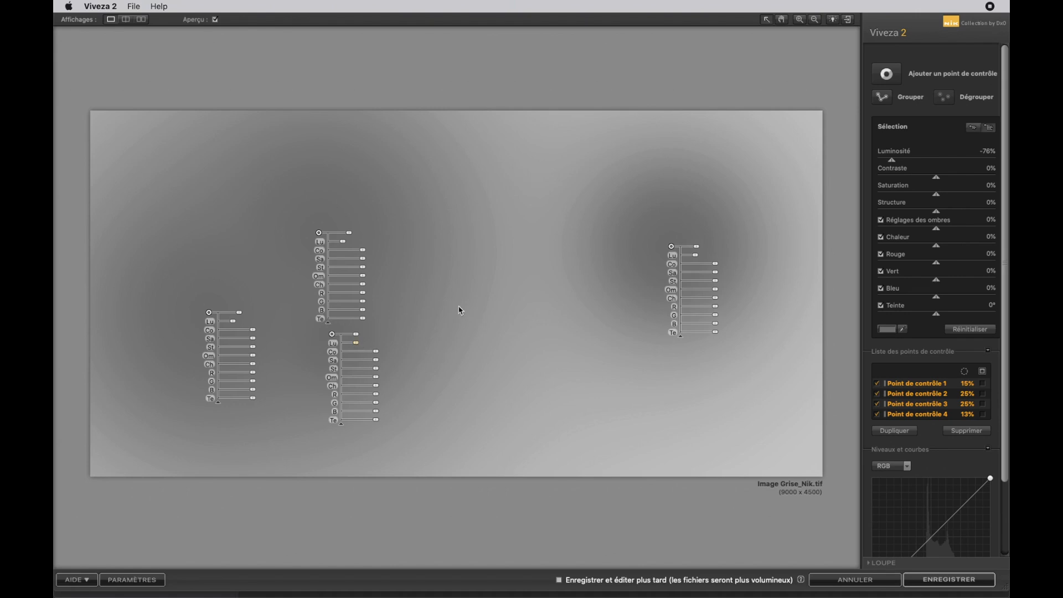
drag(696, 255, 698, 259)
- Group the four selected control points and set the group's brightness (Luminosité) to -2%
click(885, 98)
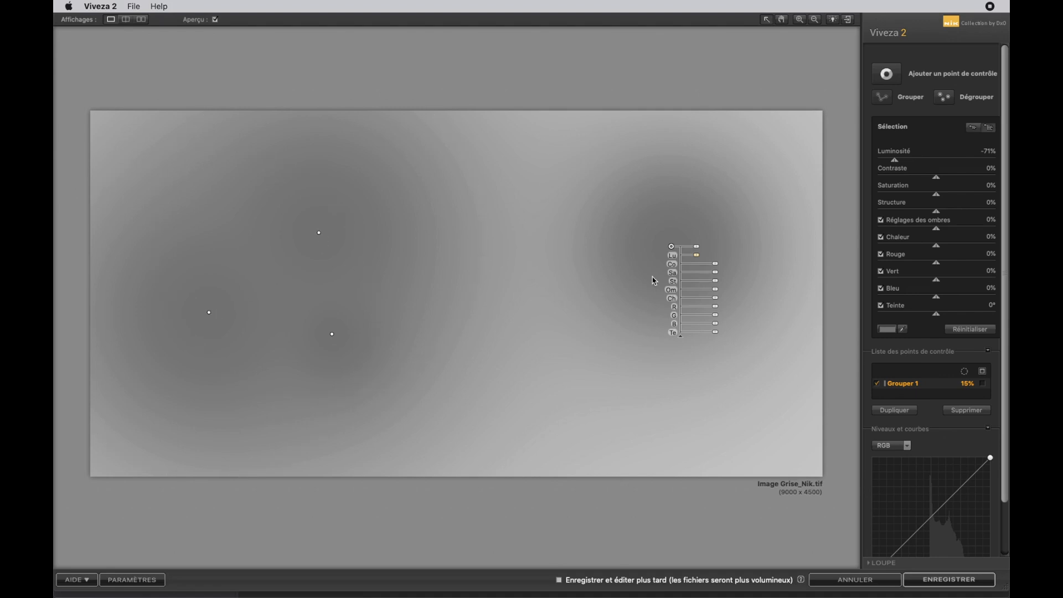
drag(699, 258, 709, 258)
drag(712, 258, 716, 258)
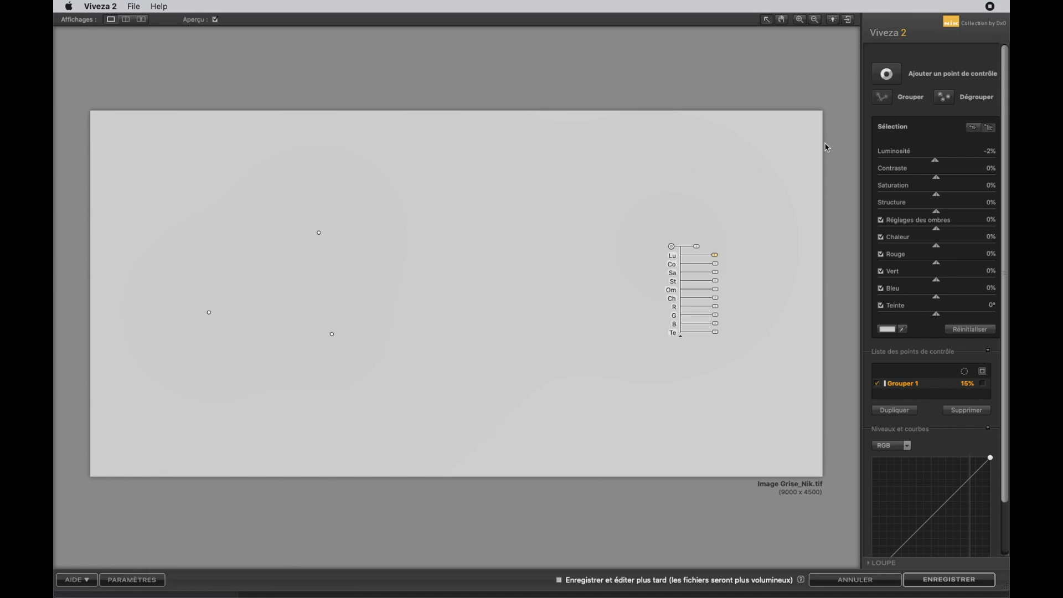
- Take the control point in the image's right half out of the group and ungroup the remaining three points
click(945, 99)
click(671, 246)
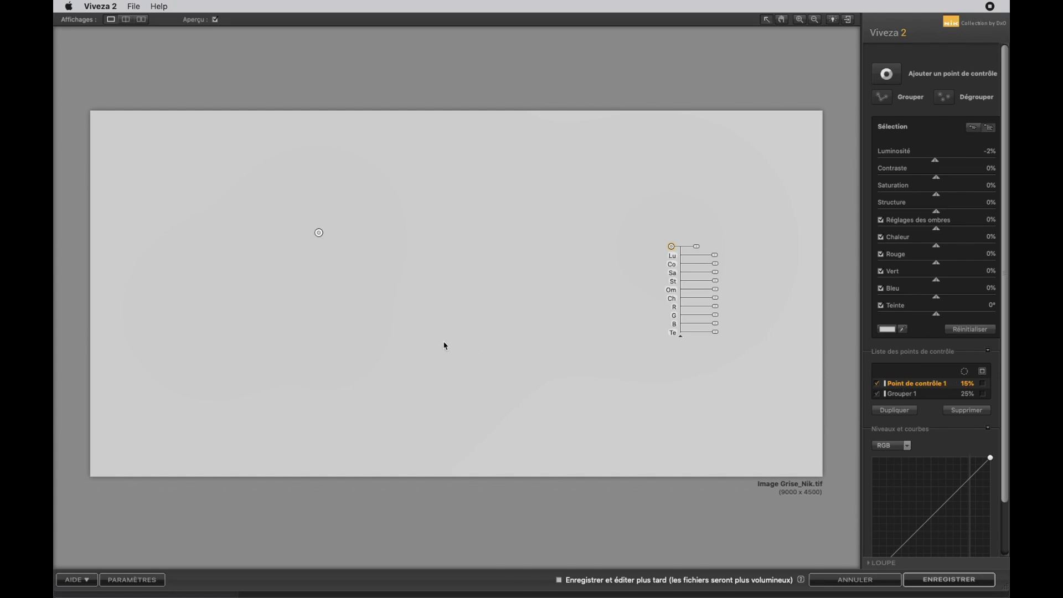
click(319, 232)
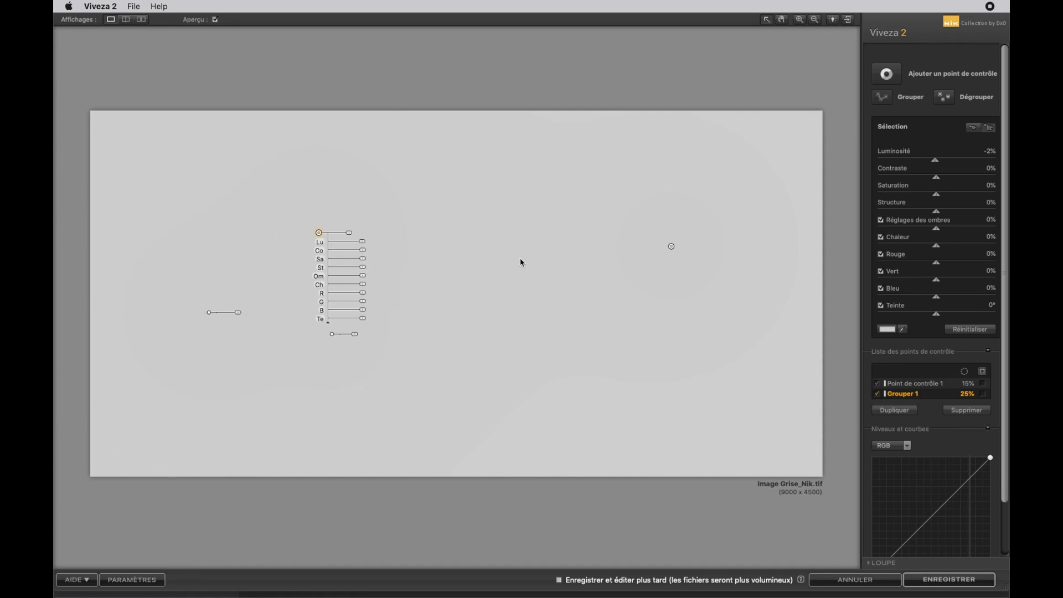
click(951, 99)
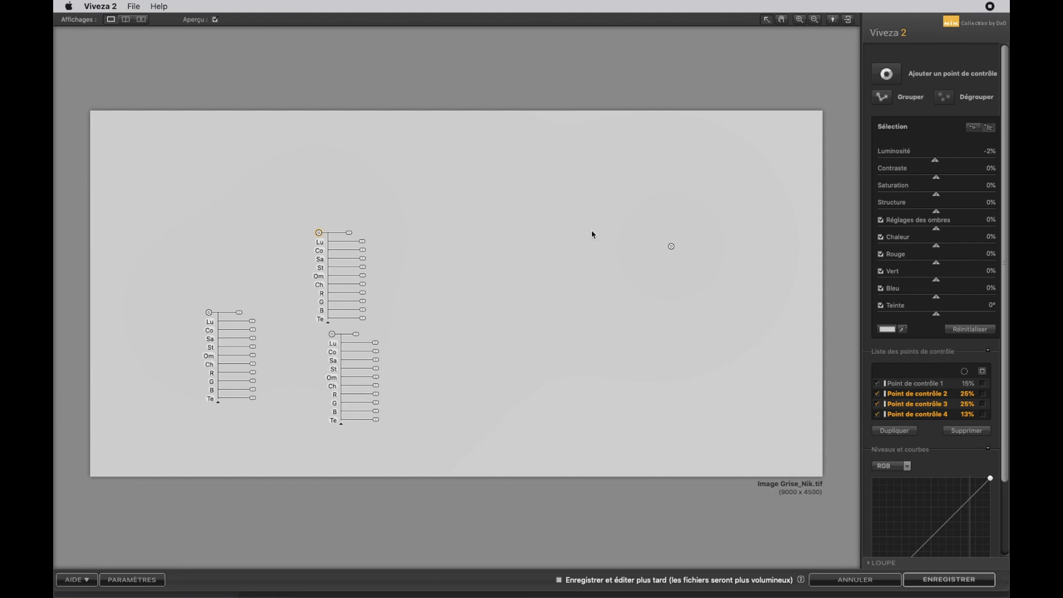
- Select all four control points, set their brightness (Luminosité) to 16% and group them again
drag(123, 159, 752, 416)
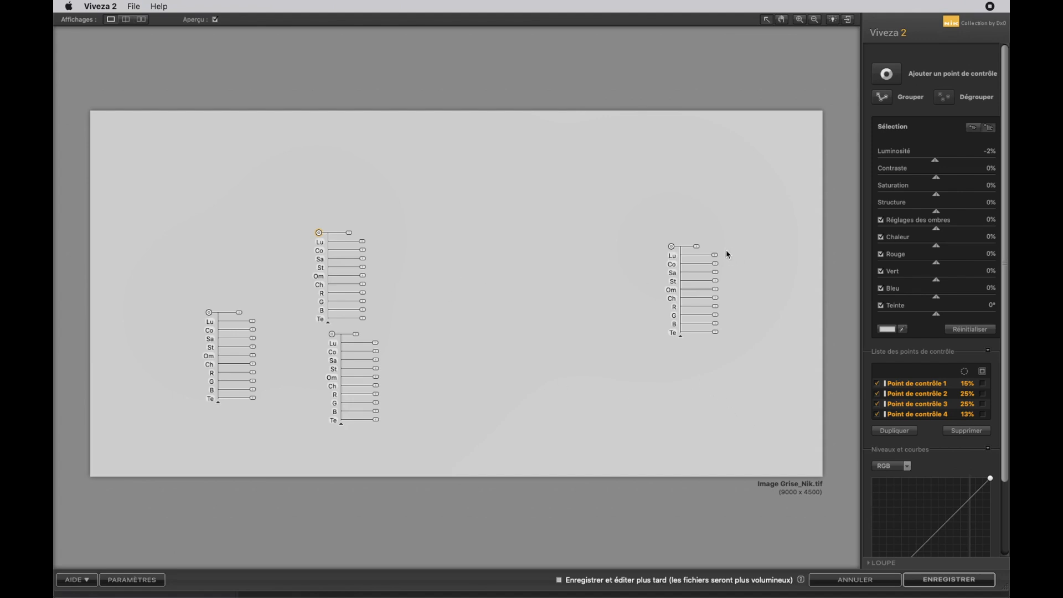
drag(716, 256, 719, 255)
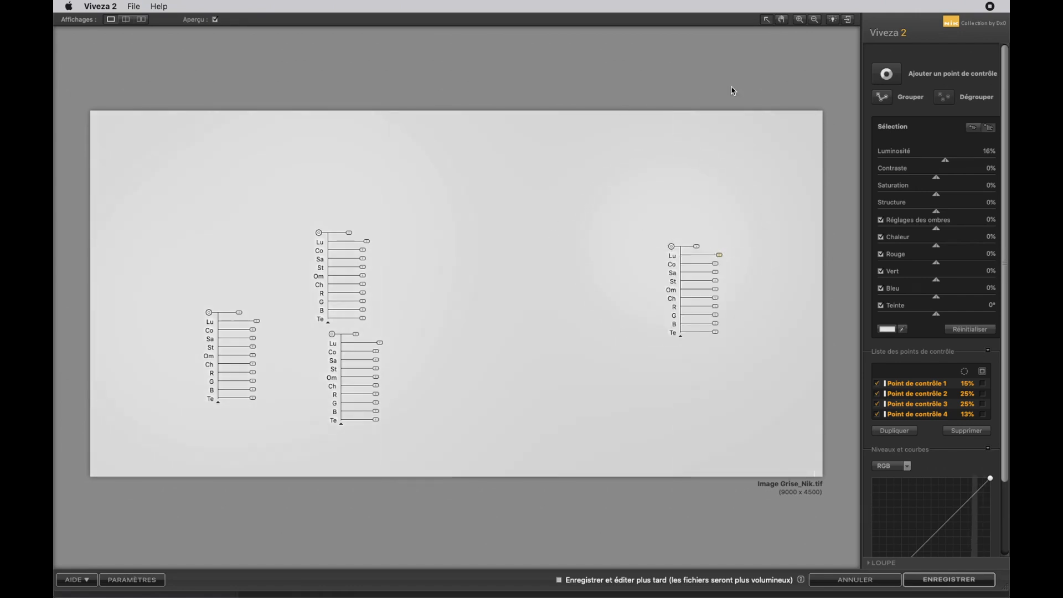
click(883, 98)
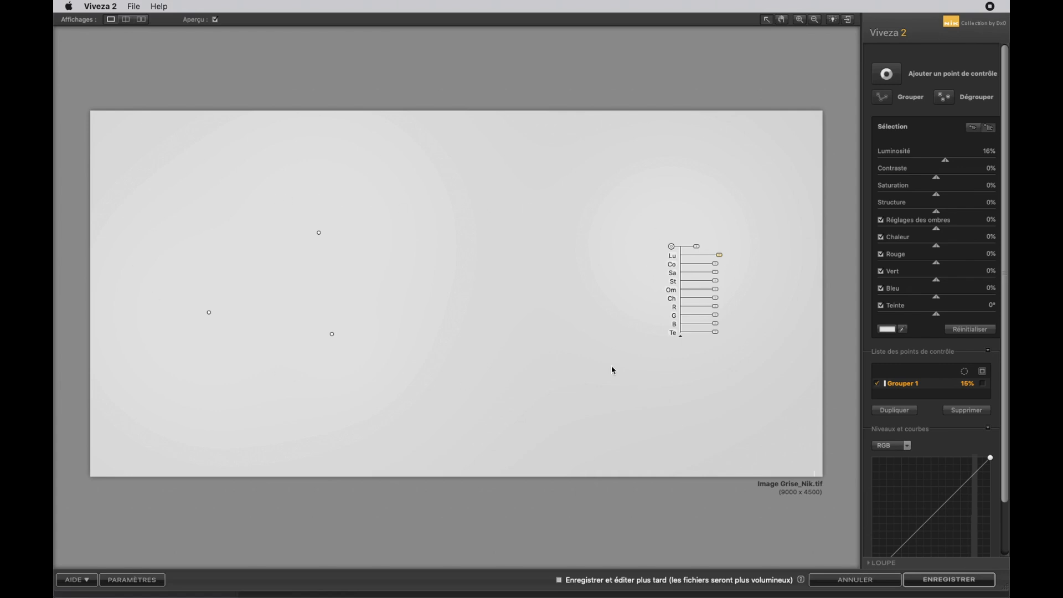
- Ungroup the four control points again, separating the one in the image's right half before the other three
click(944, 98)
click(319, 232)
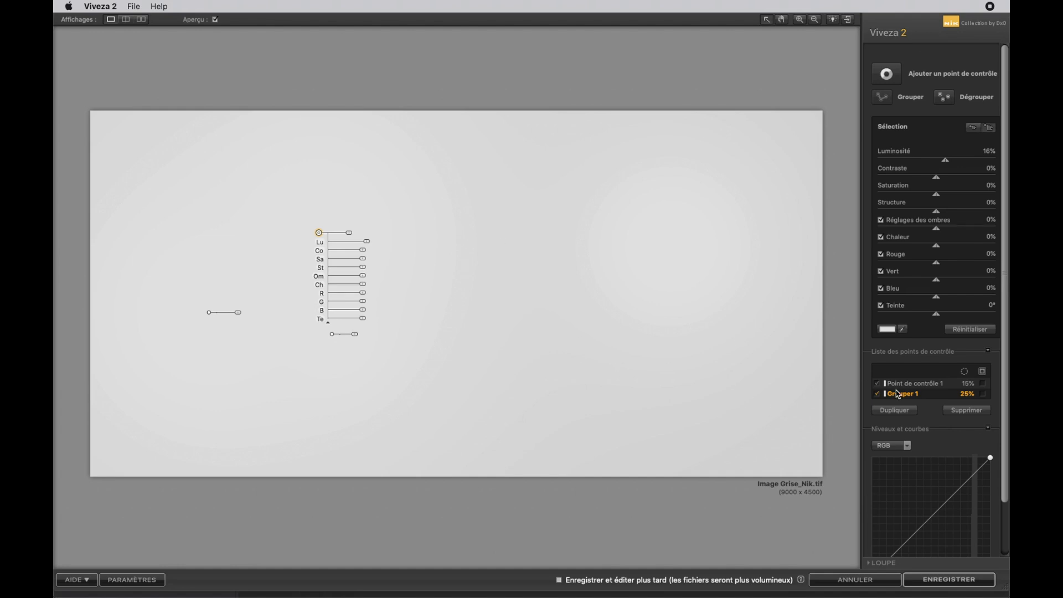
click(945, 102)
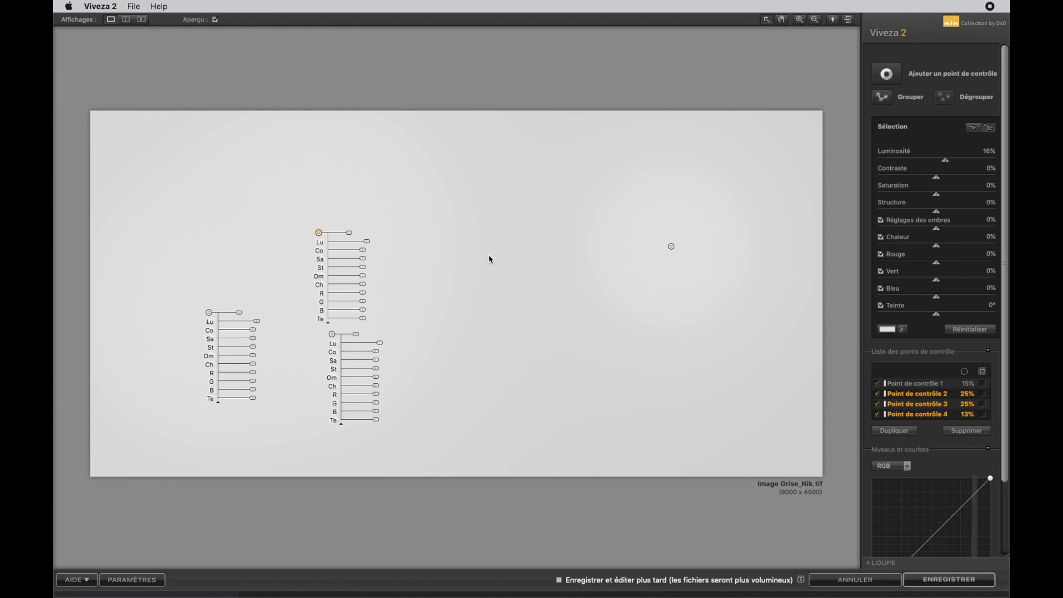
- Cancel the grey image's edits, return to DxO PhotoLab and open the colour chart IMG_0146-Modifier.tif in Viveza 2 from Nik Collection
click(859, 584)
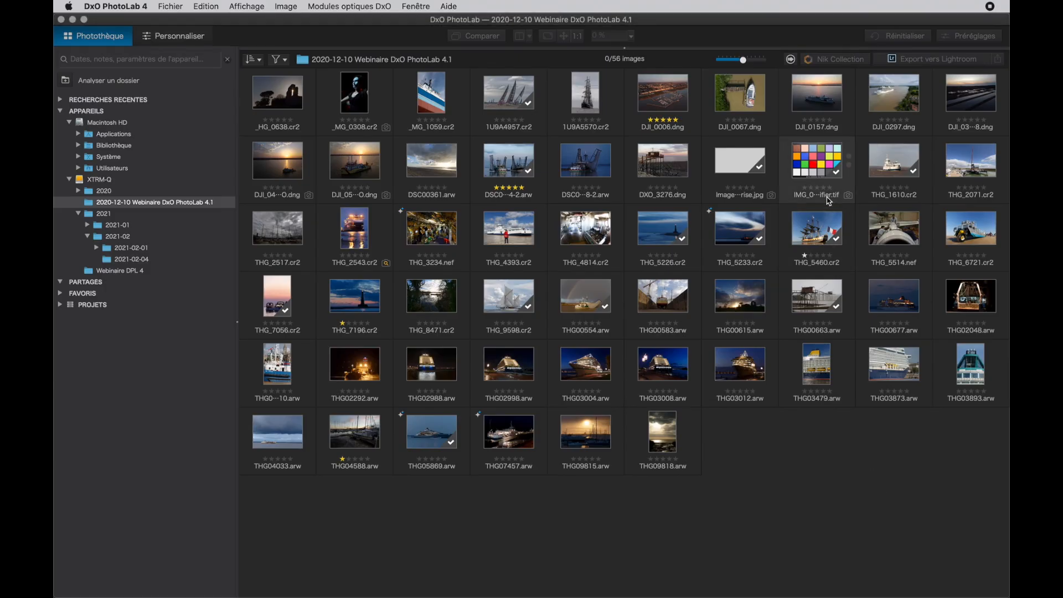
click(816, 161)
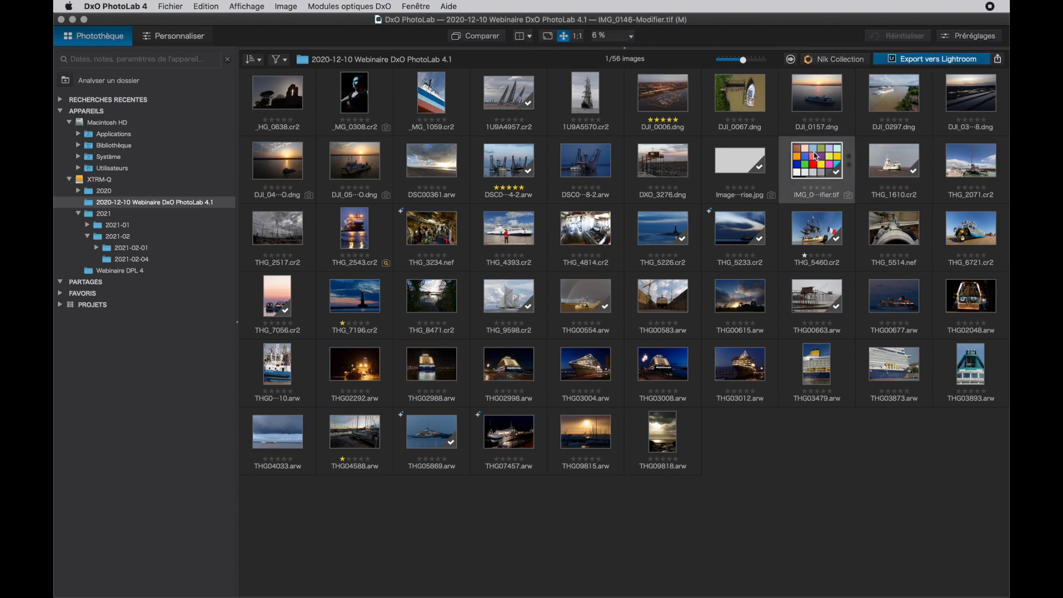
click(838, 60)
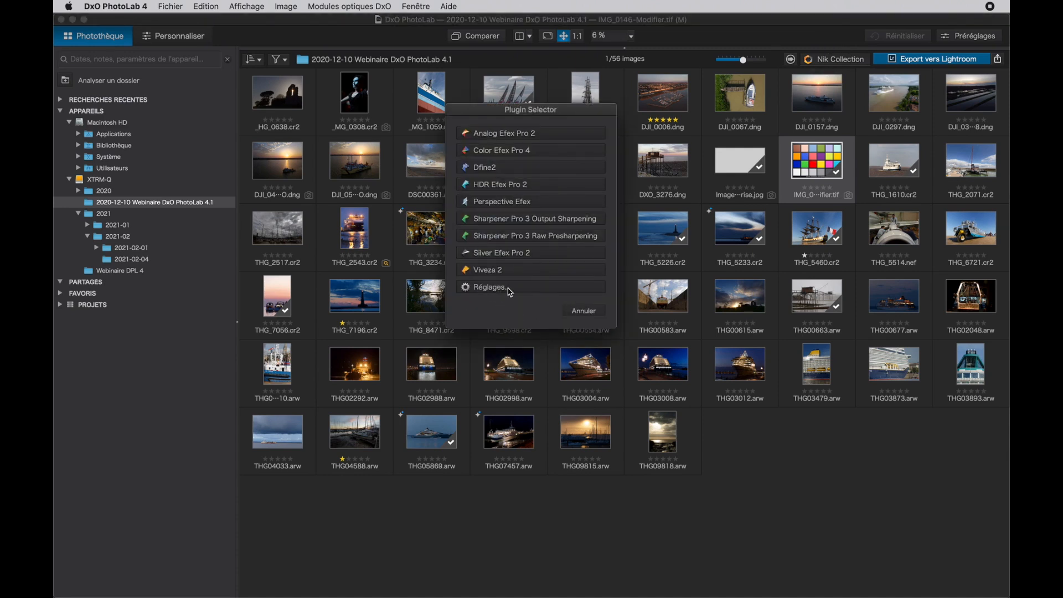
click(518, 293)
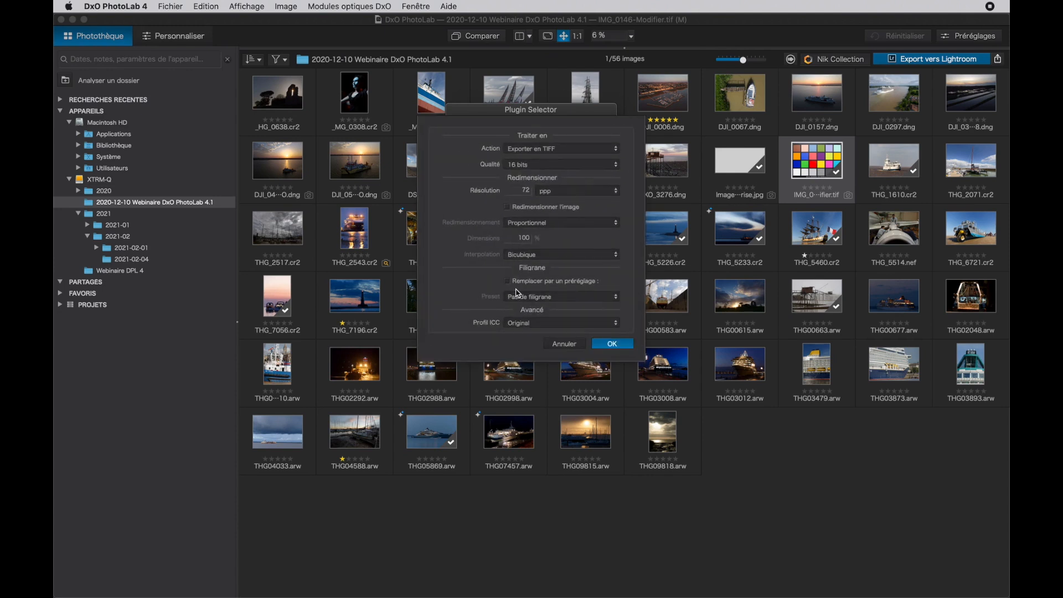
click(577, 348)
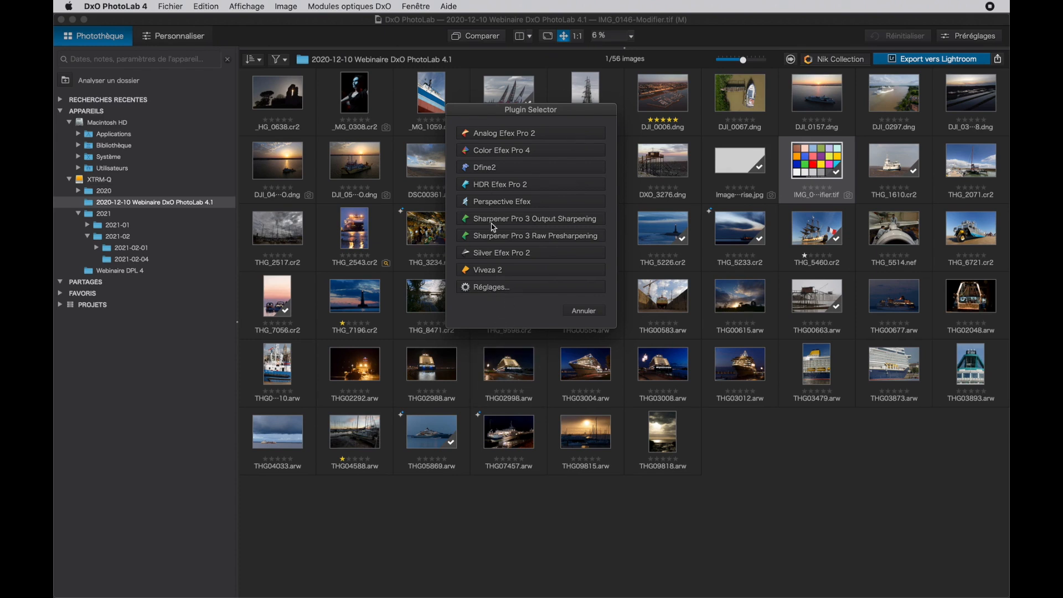
click(501, 270)
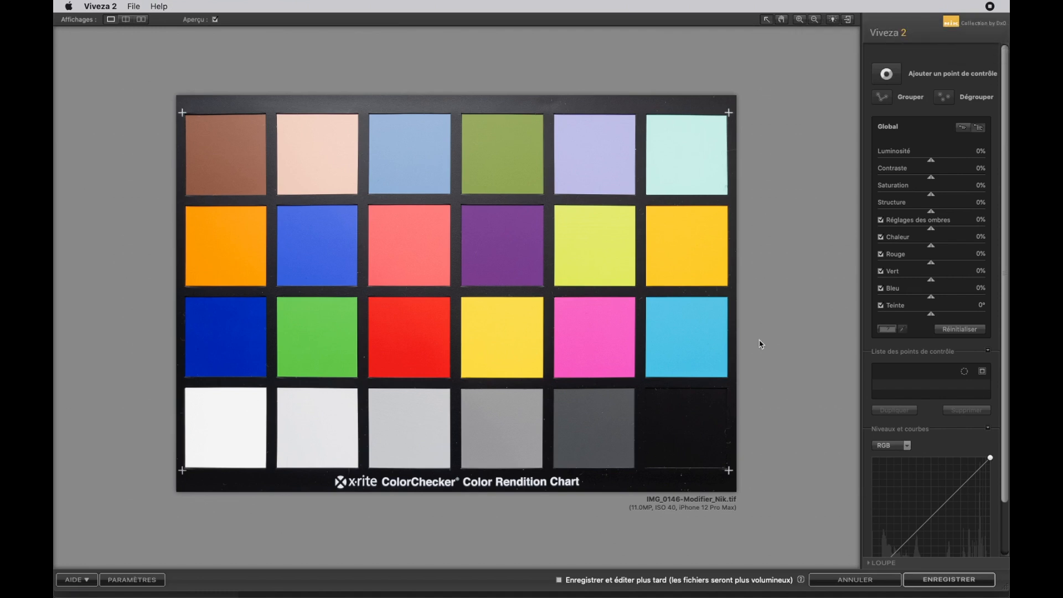
- Add a control point on the dark blue patch and reduce its size to 12%
click(886, 76)
click(227, 336)
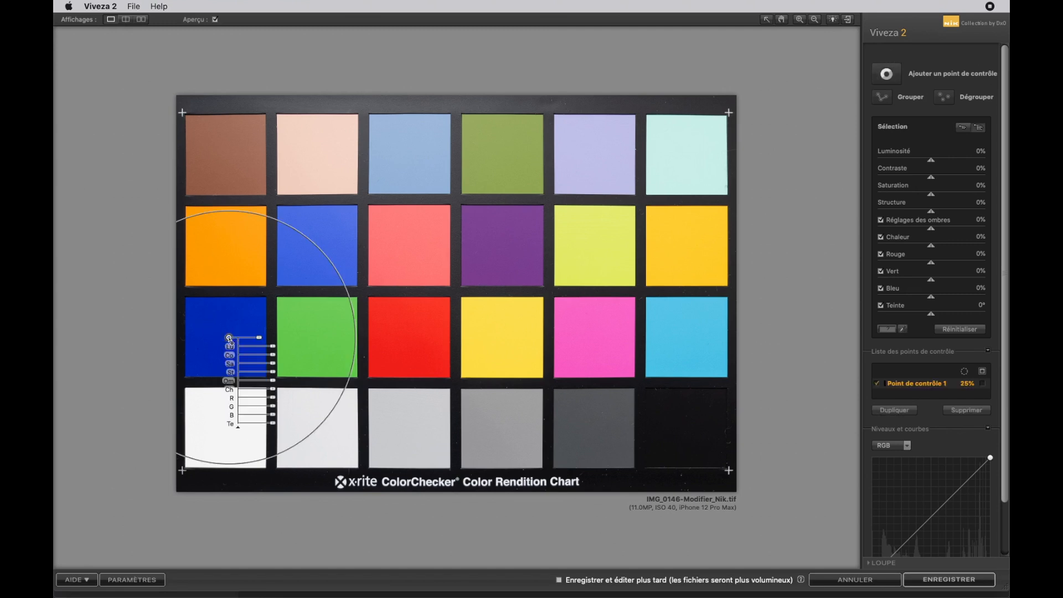
drag(263, 342, 253, 343)
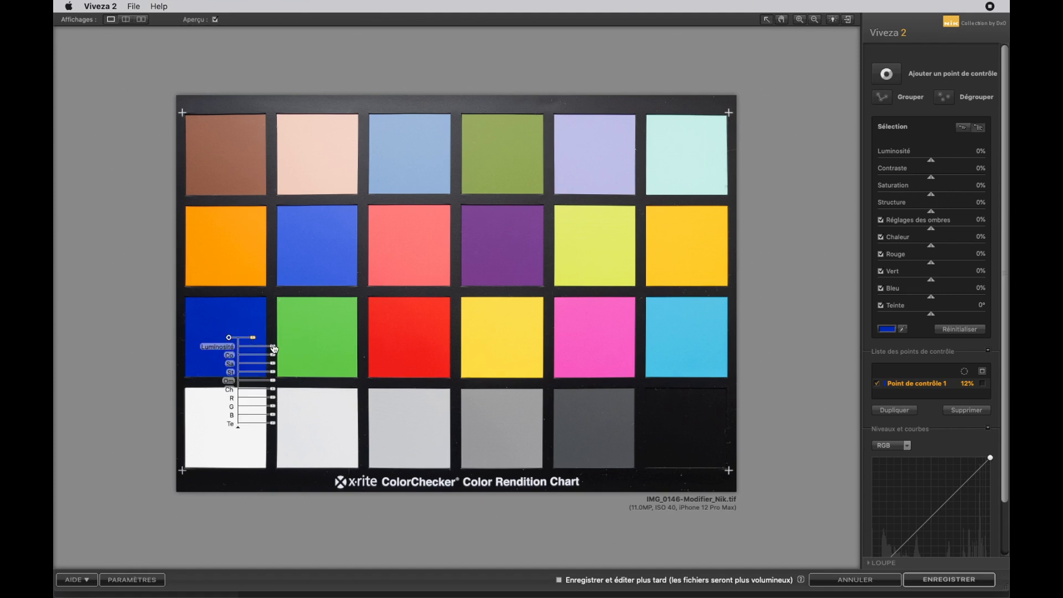
- Raise the dark blue patch's brightness (Luminosité) to 55% and bring it down to -90% for comparison
click(274, 347)
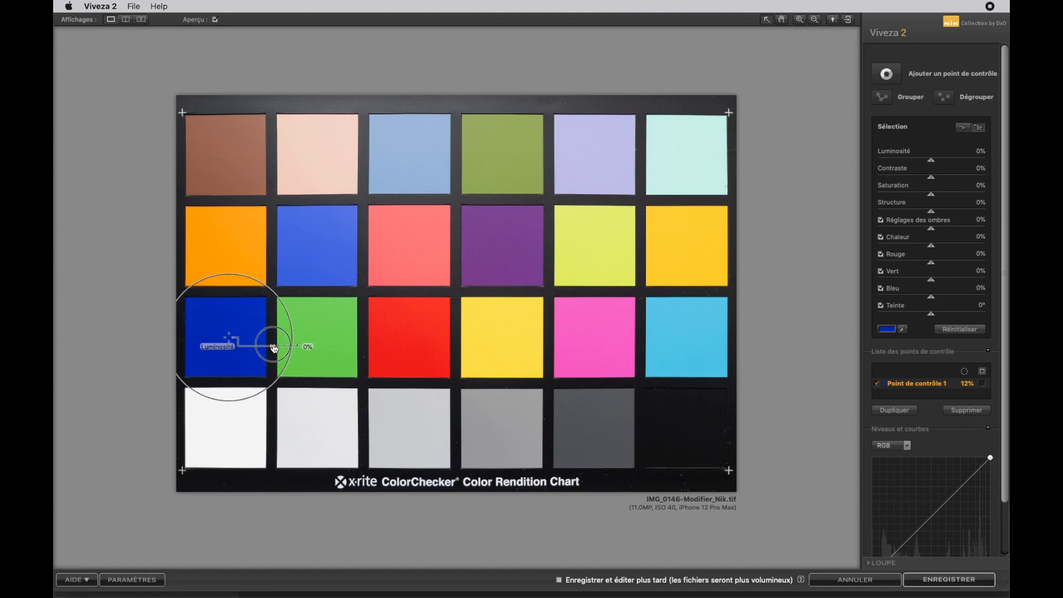
mouse_move(274, 347)
mouse_down()
mouse_move(290, 348)
mouse_move(256, 350)
mouse_move(279, 351)
mouse_up()
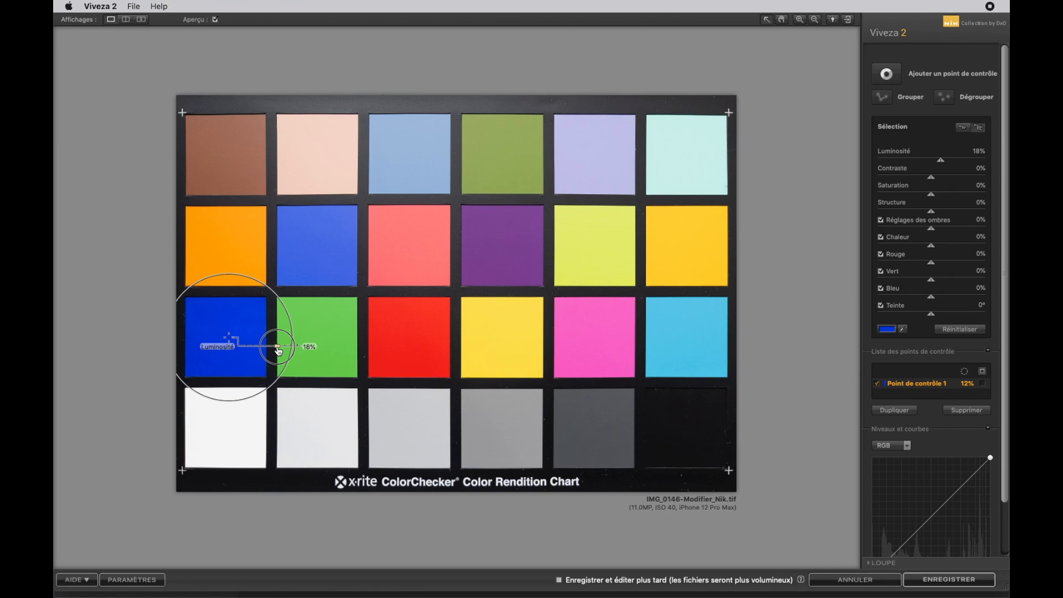
drag(279, 351, 287, 351)
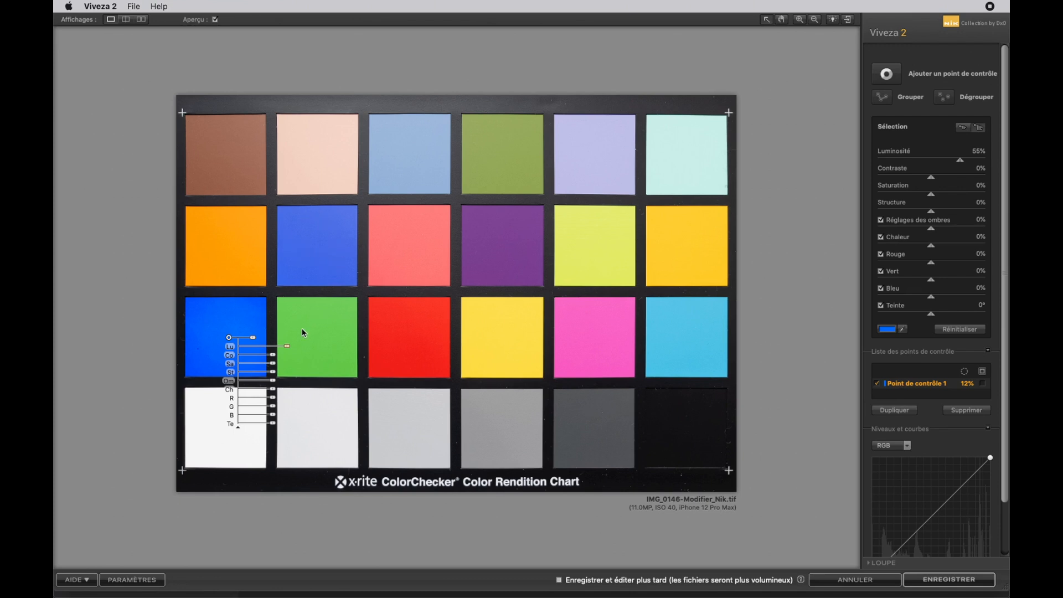
drag(287, 348, 250, 350)
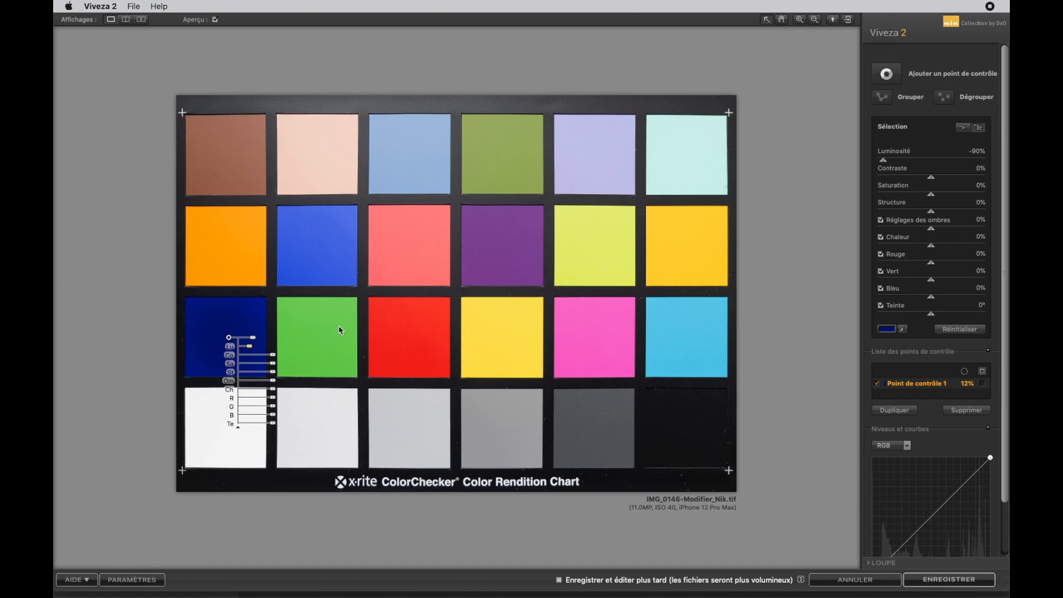
- Show the dark blue control point's selection mask, enlarge its size to 32% and reduce it to 14%
click(984, 385)
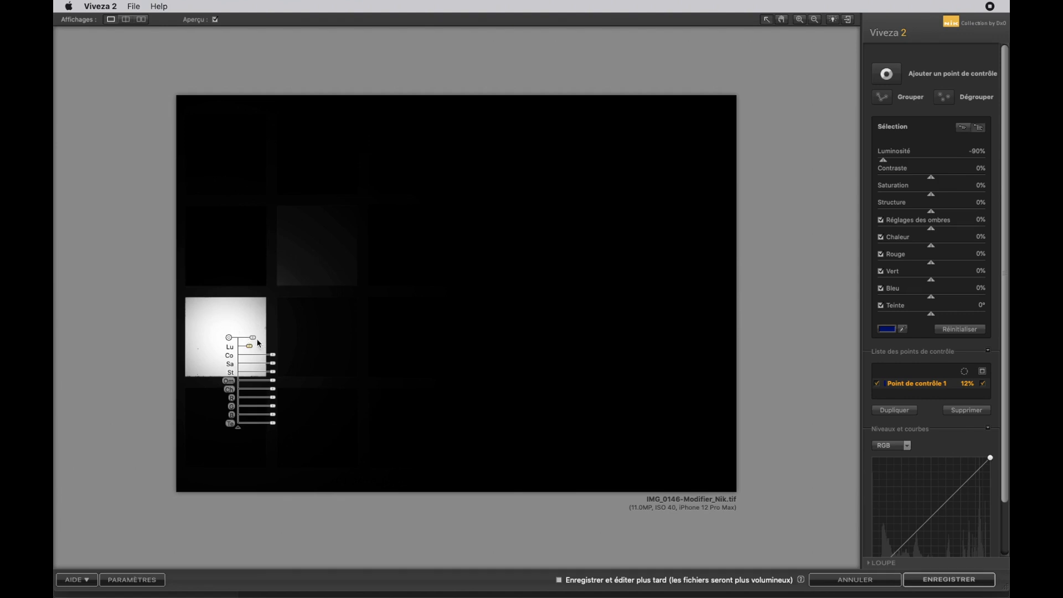
drag(253, 338, 264, 342)
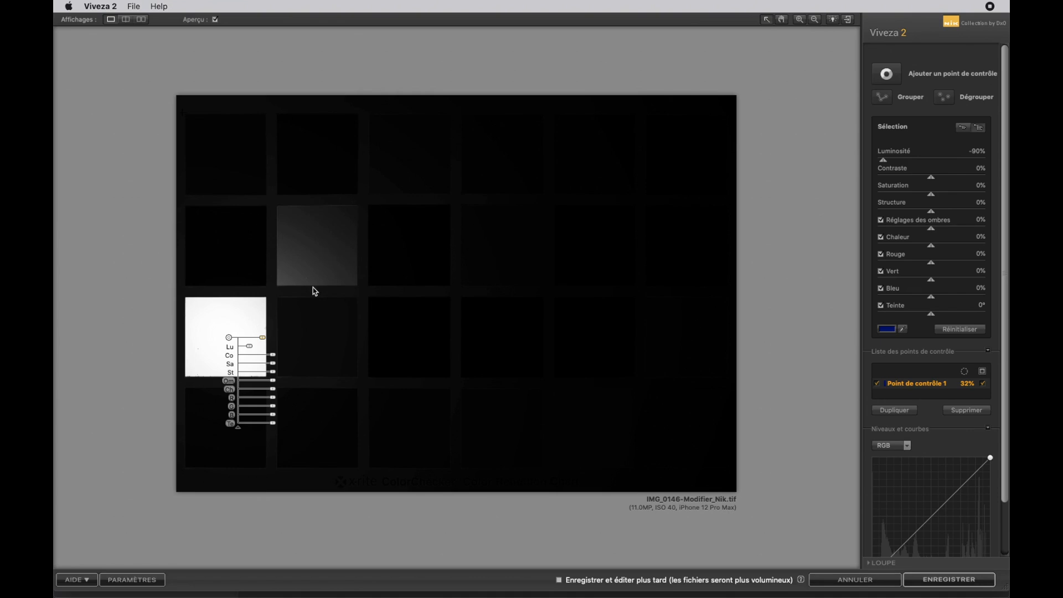
drag(264, 341, 256, 344)
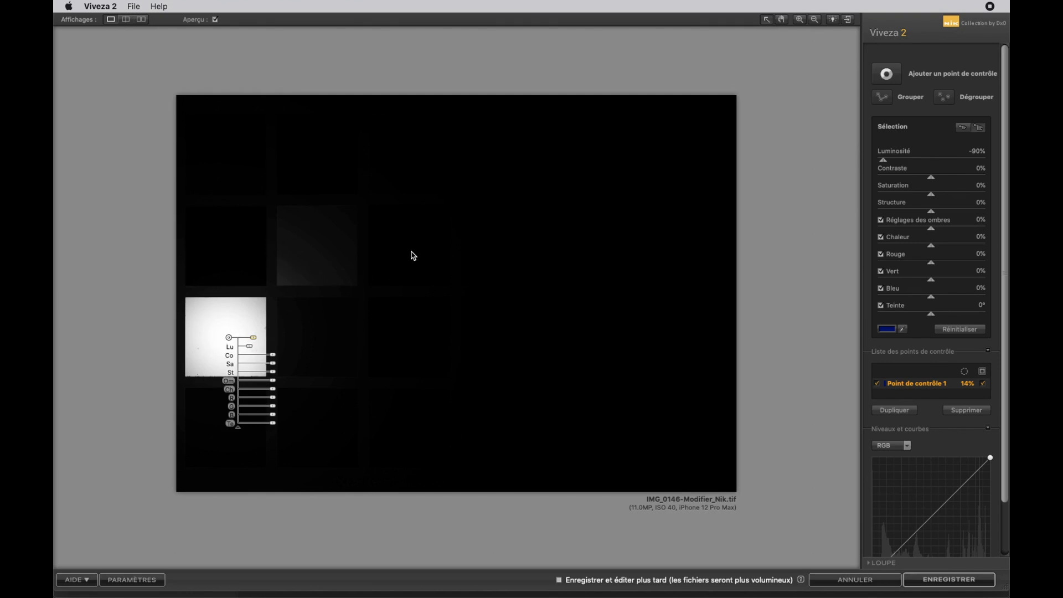
- Add a second control point on the lighter blue patch in the second row and hide its selection mask
click(887, 75)
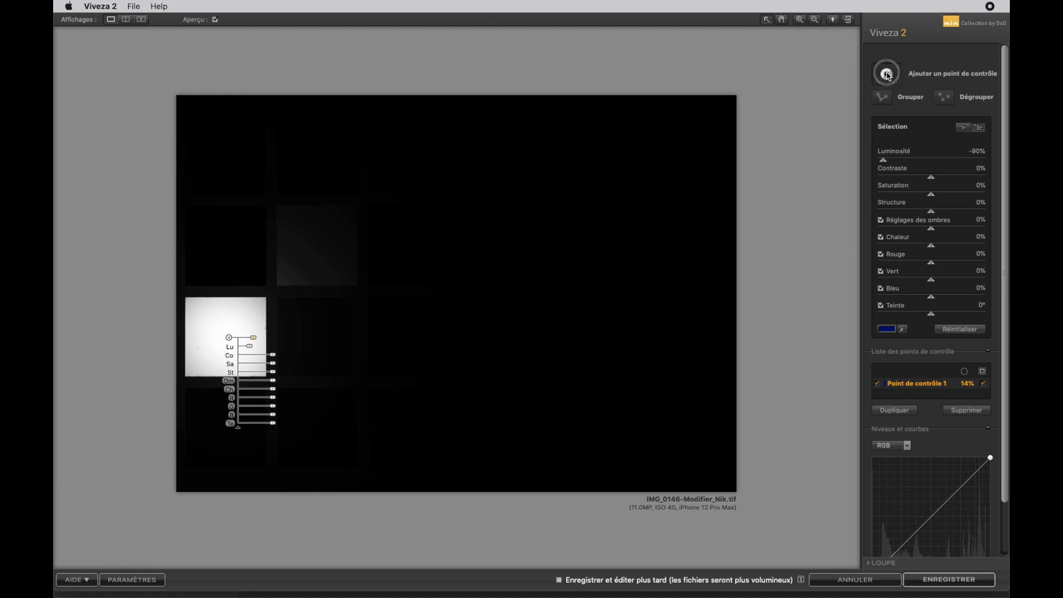
click(321, 250)
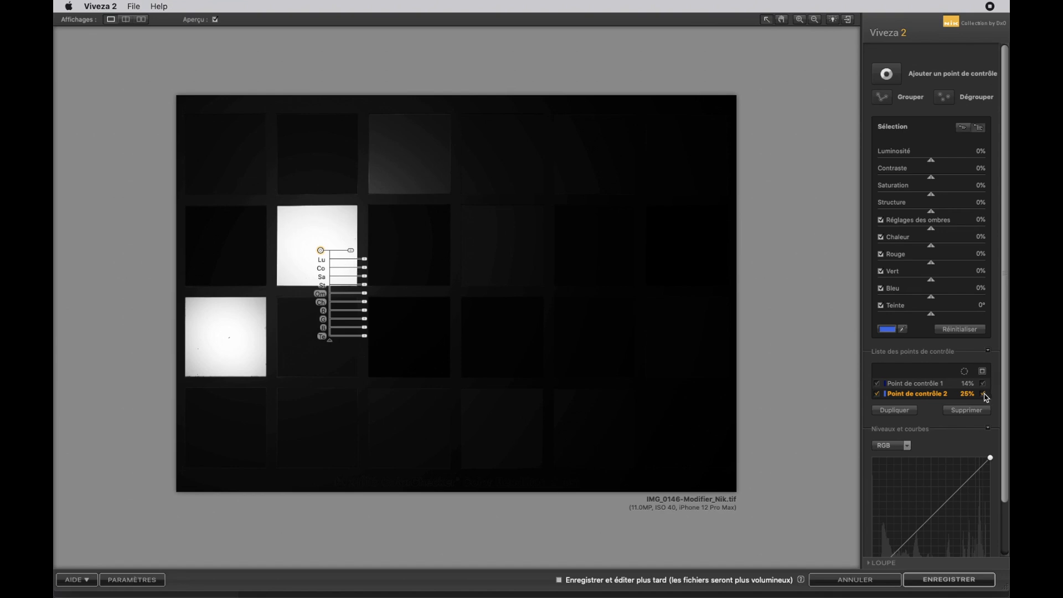
click(984, 394)
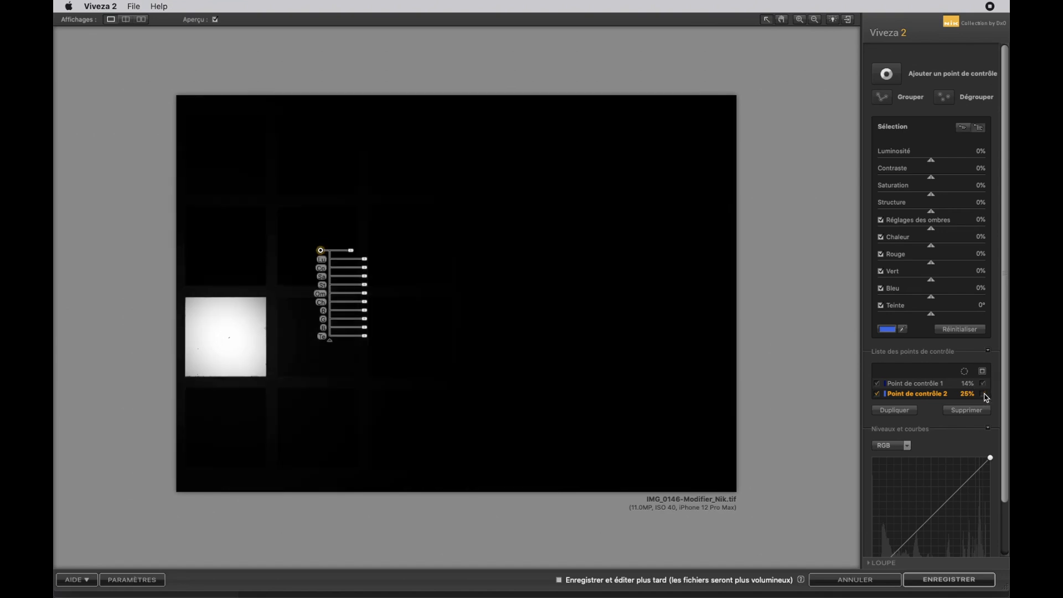
- Select the dark blue patch's control point and set its brightness (Luminosité) to -63% and its size to 41%
click(232, 341)
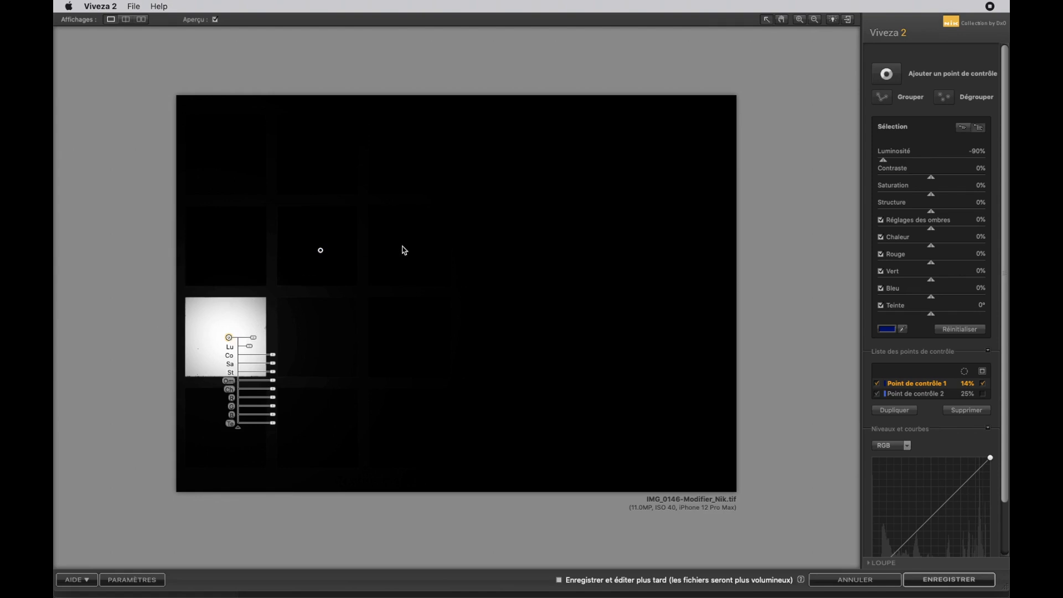
click(251, 349)
mouse_move(251, 349)
mouse_down()
mouse_move(297, 352)
mouse_move(248, 352)
mouse_move(287, 353)
mouse_move(252, 341)
mouse_move(269, 343)
mouse_up()
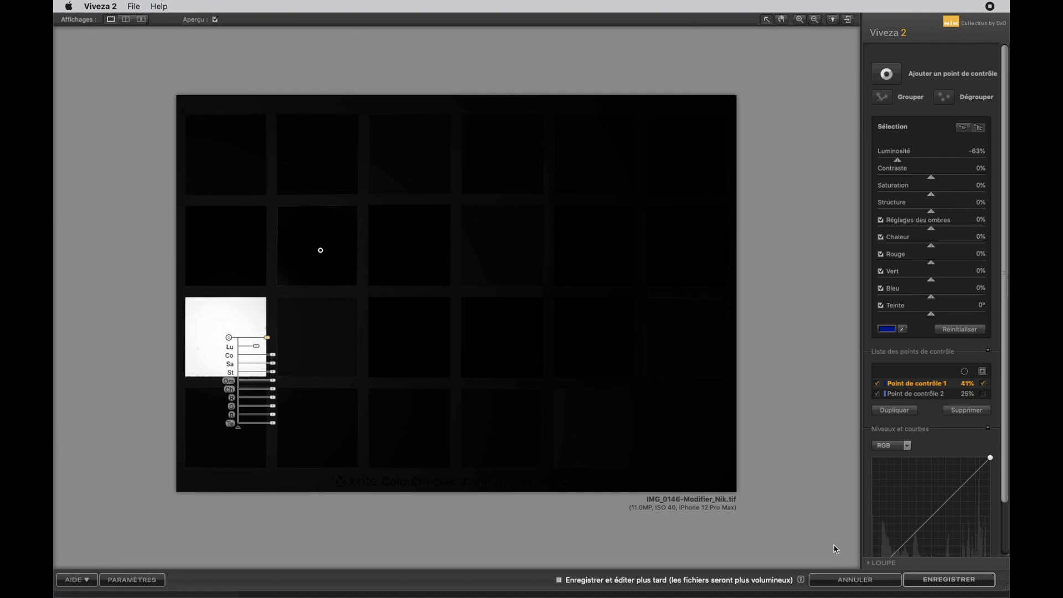
- Cancel the colour chart edit and open THG_5460.cr2 and THG05869.arw together in Viveza 2 from DxO PhotoLab
click(865, 583)
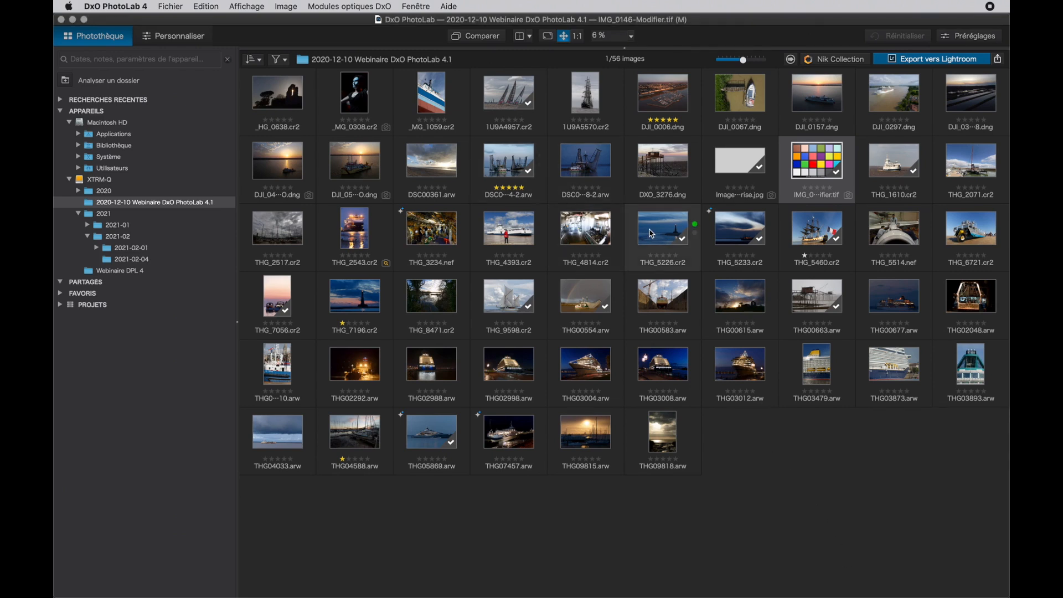
click(814, 235)
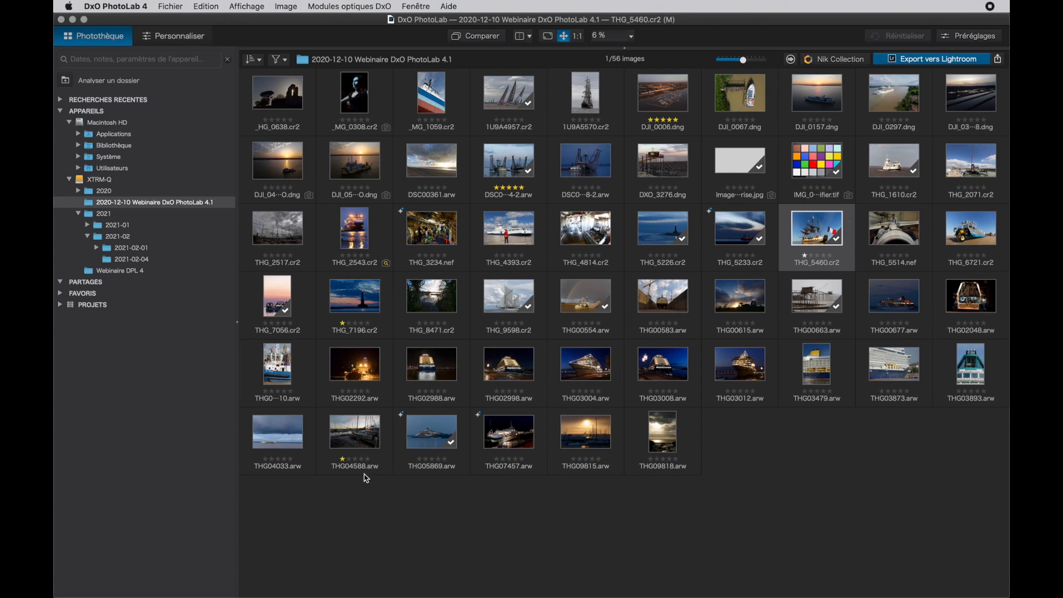
super+click(434, 433)
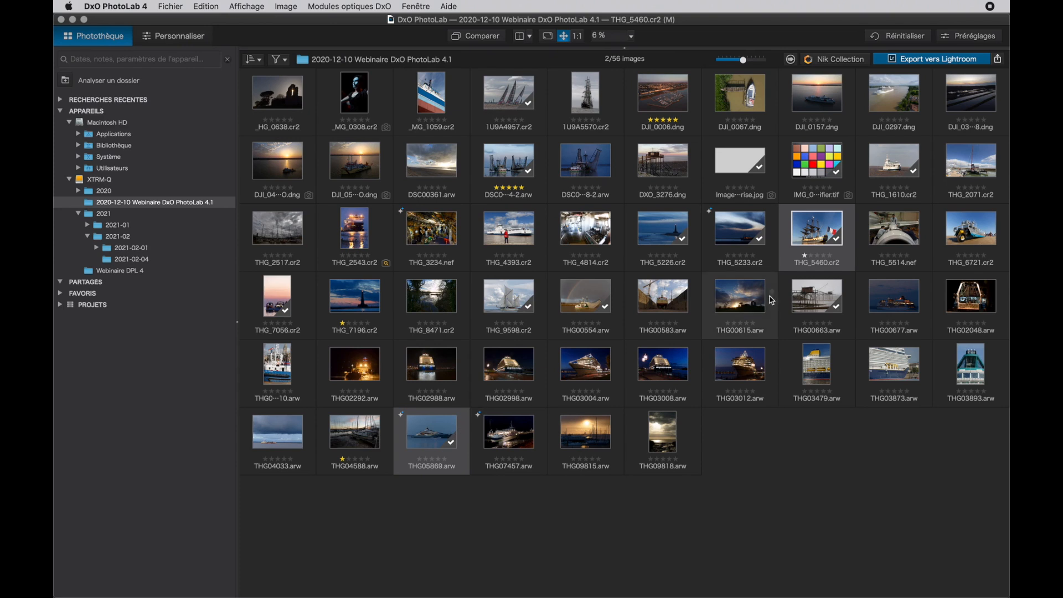
click(832, 60)
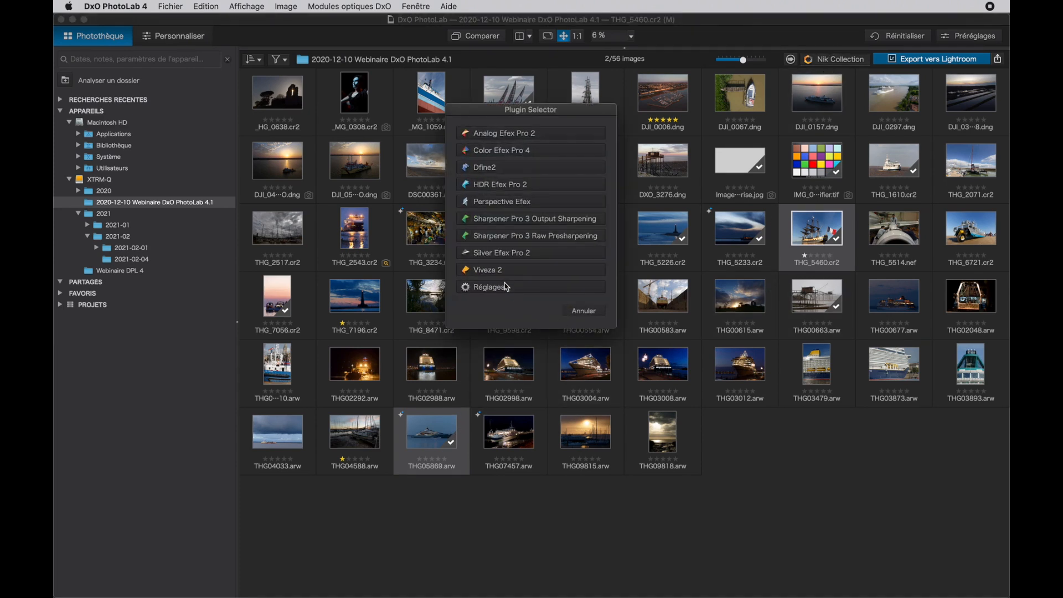
click(492, 272)
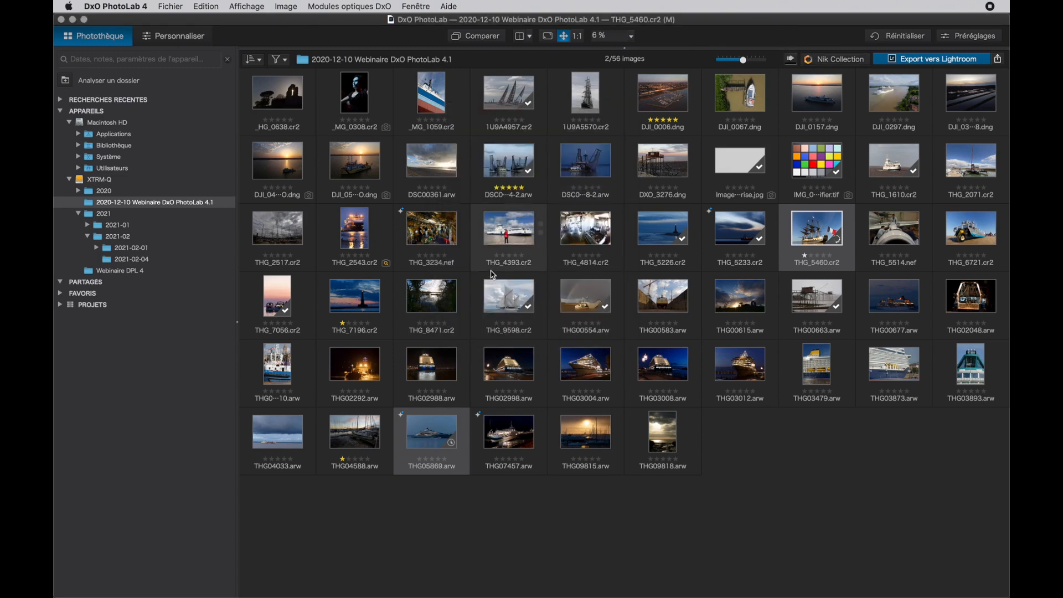
click(790, 59)
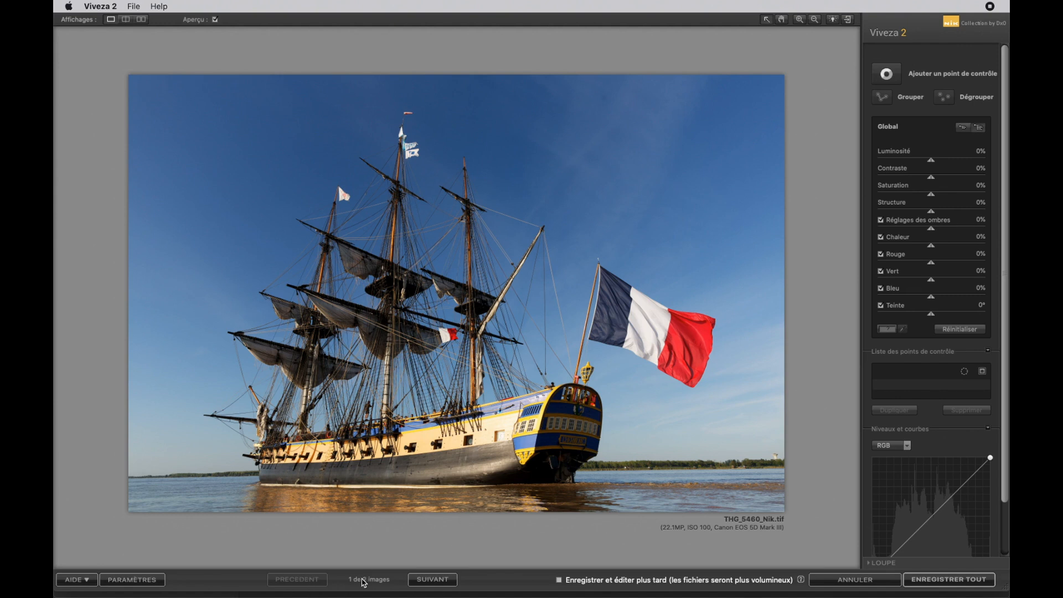
- View the second image, the yacht, and return to the sailing ship image
click(440, 582)
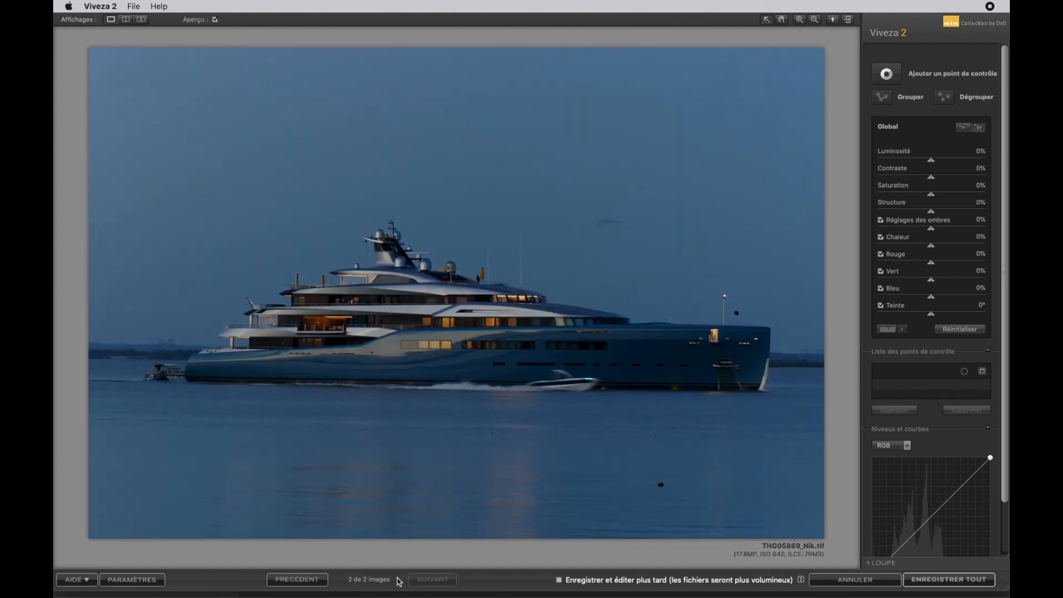
click(315, 581)
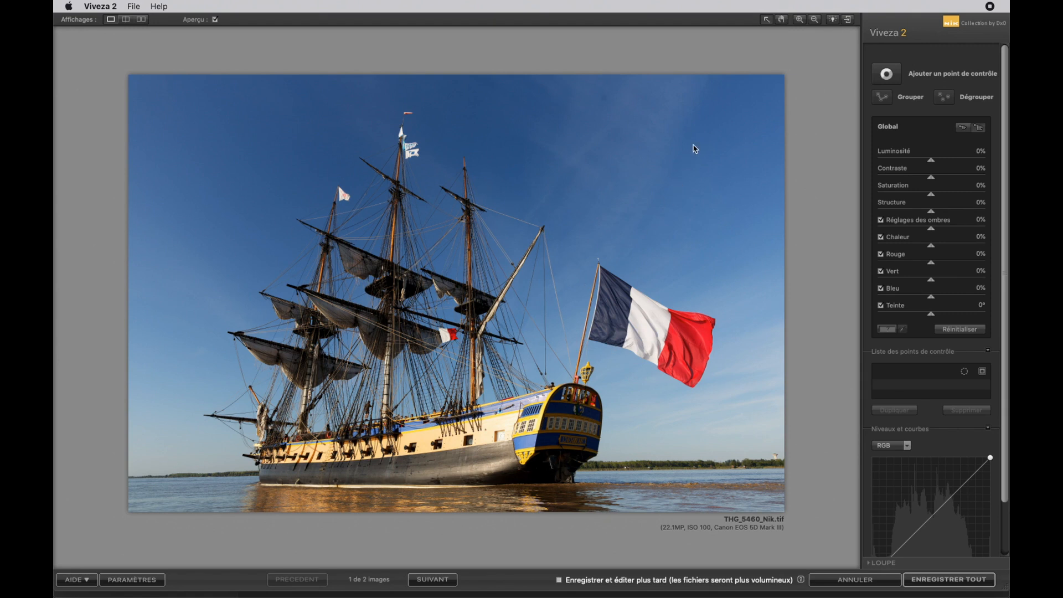
- Add a control point in the sky above the masts with size 89%, brightness (Luminosité) -13% and saturation 48%
click(888, 77)
click(458, 122)
drag(491, 128, 523, 131)
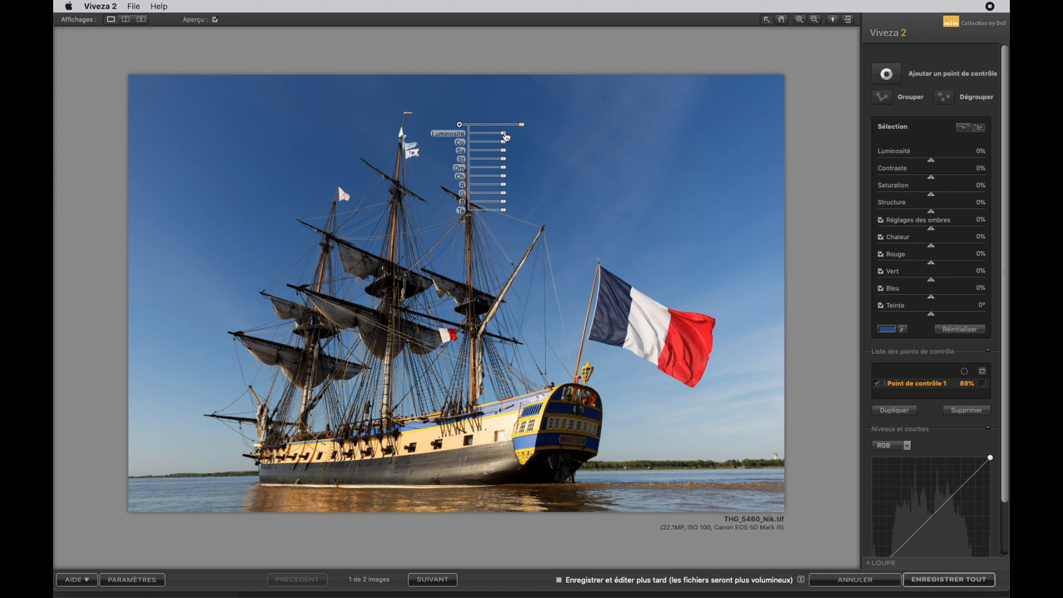
drag(506, 135, 502, 136)
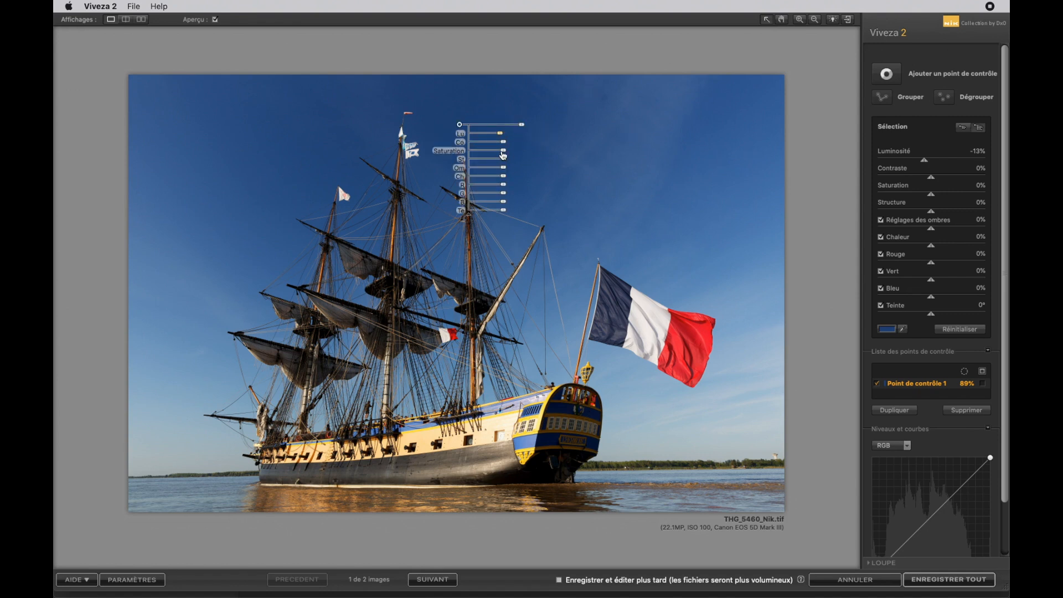
drag(504, 155, 517, 154)
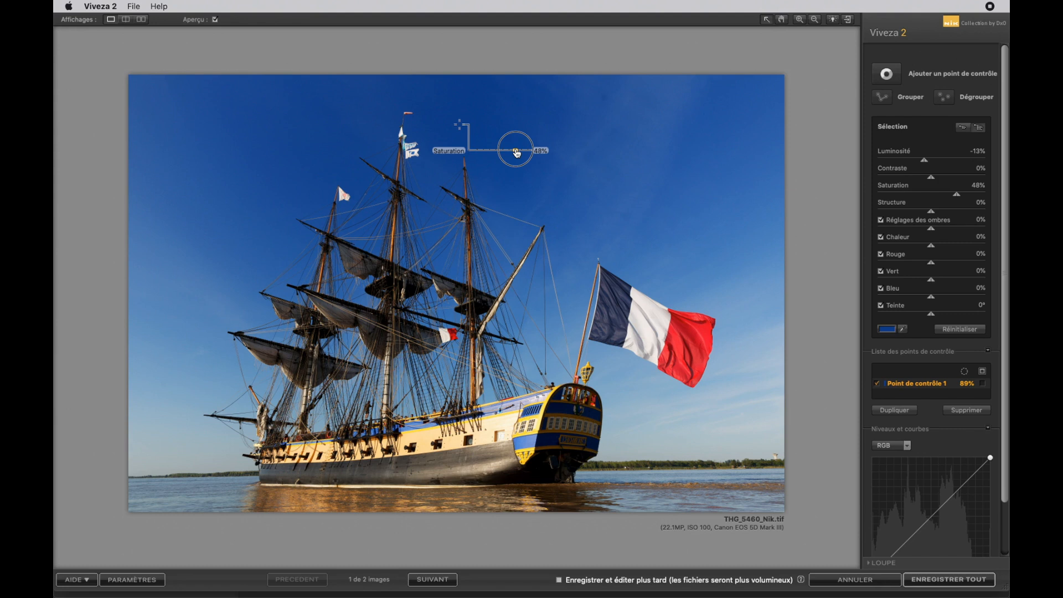
drag(516, 154, 517, 154)
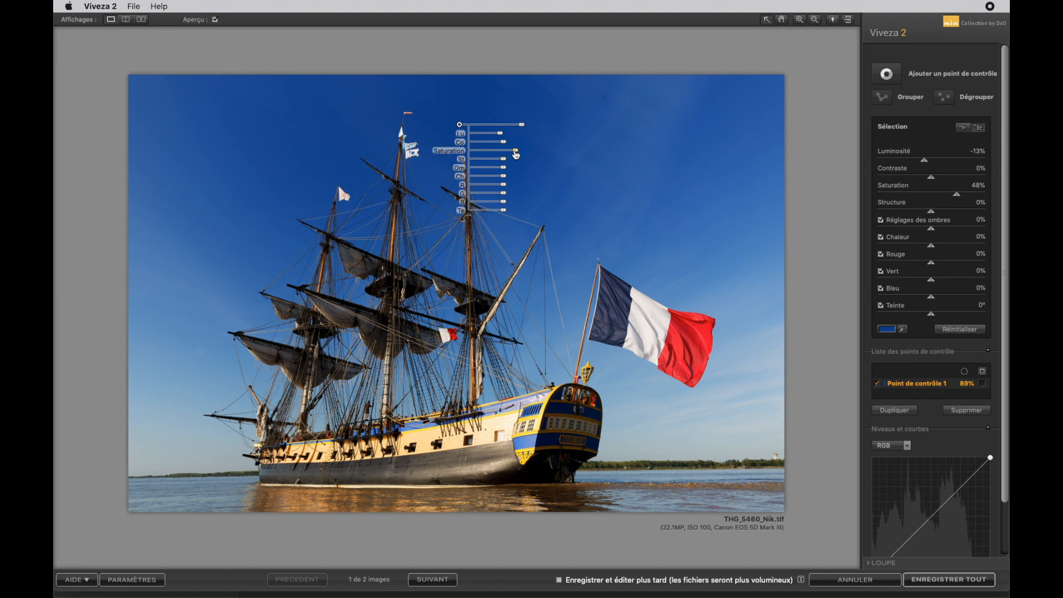
drag(516, 154, 517, 154)
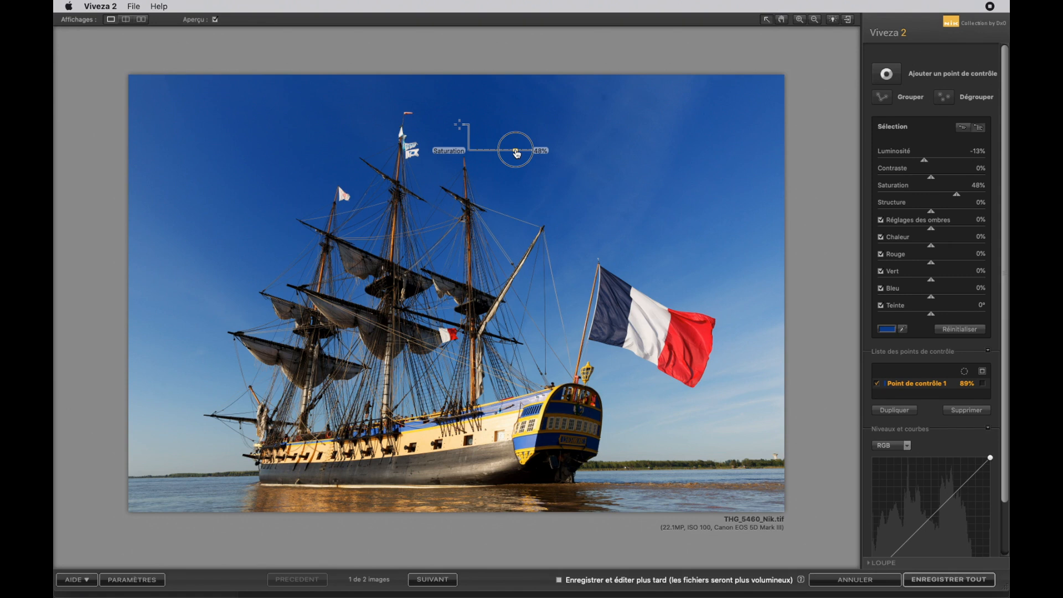
- Set the sky control point's saturation to -100%, and show and hide its selection mask
drag(516, 153, 468, 154)
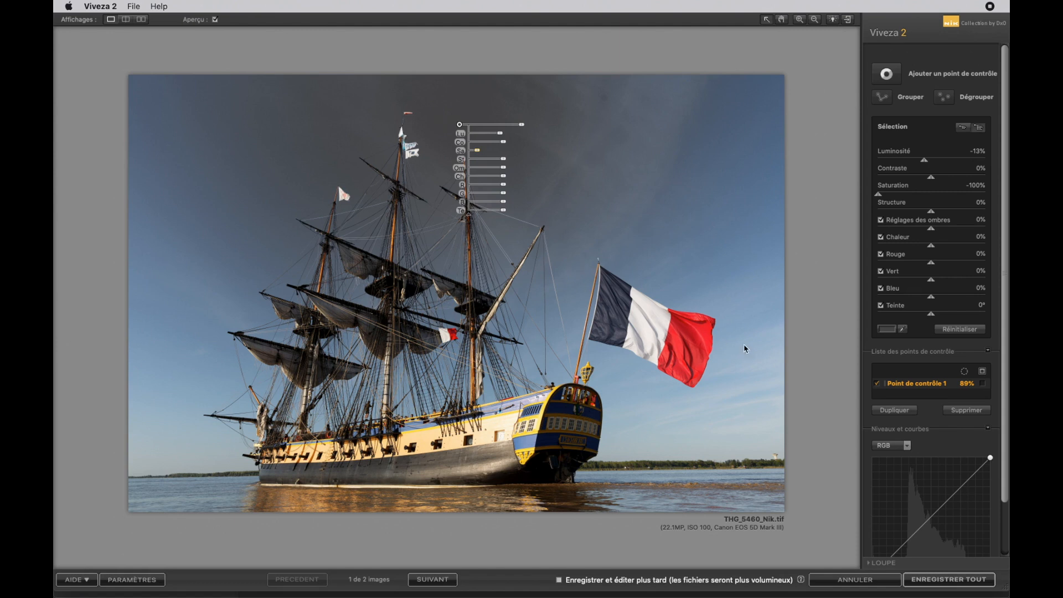
click(984, 385)
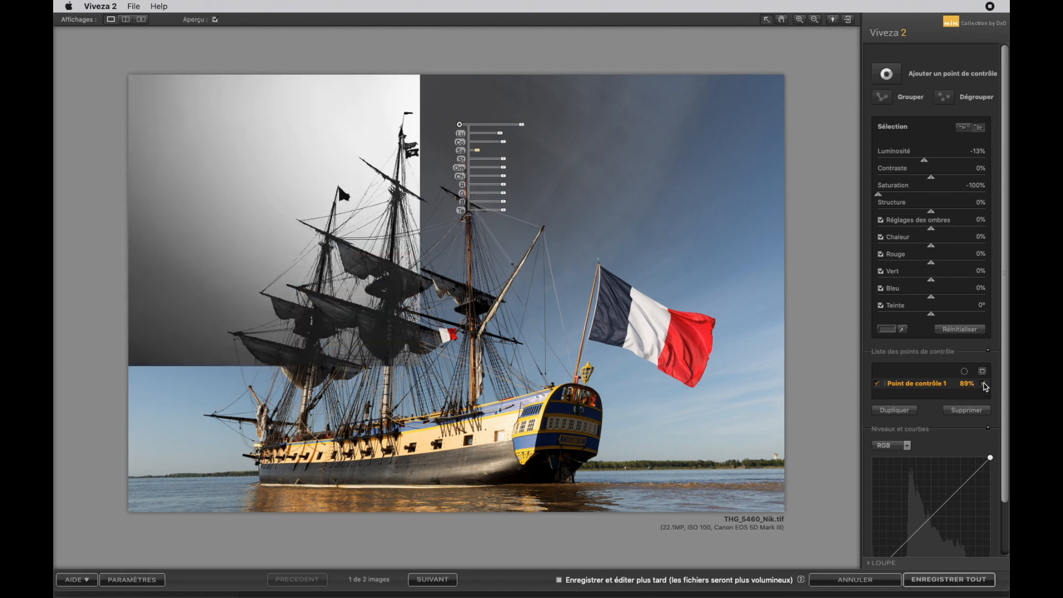
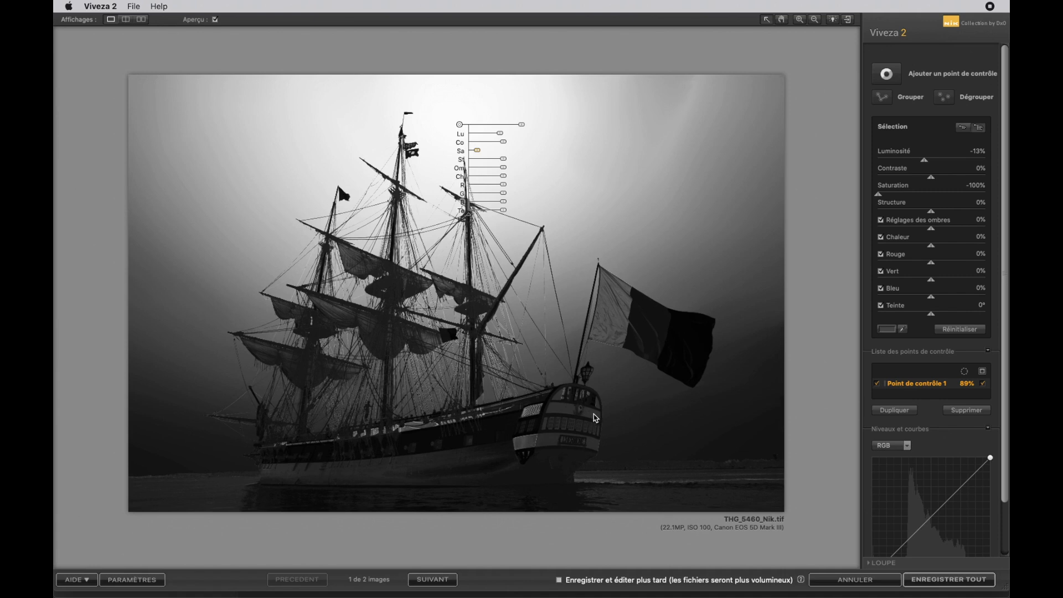
click(983, 383)
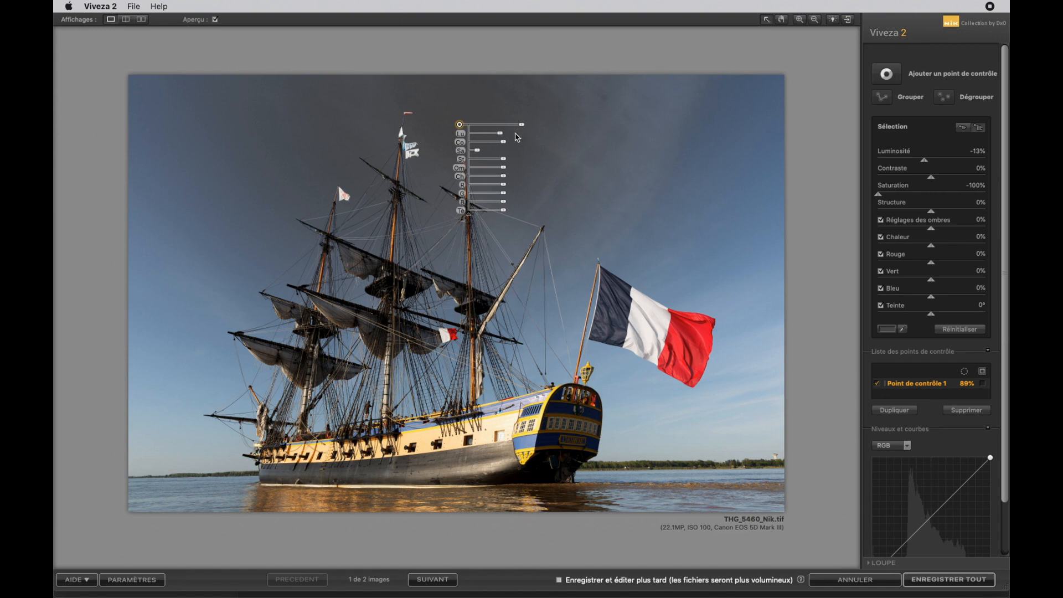
- Delete the large sky control point and add a smaller one above the masts with its size set to 32%
click(972, 412)
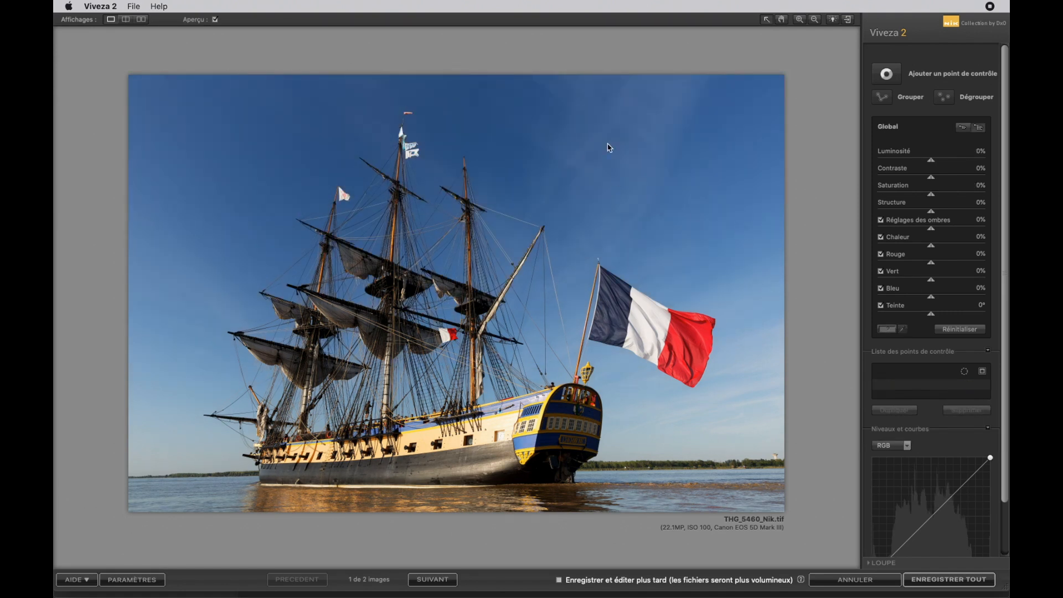
click(894, 80)
click(887, 74)
click(455, 119)
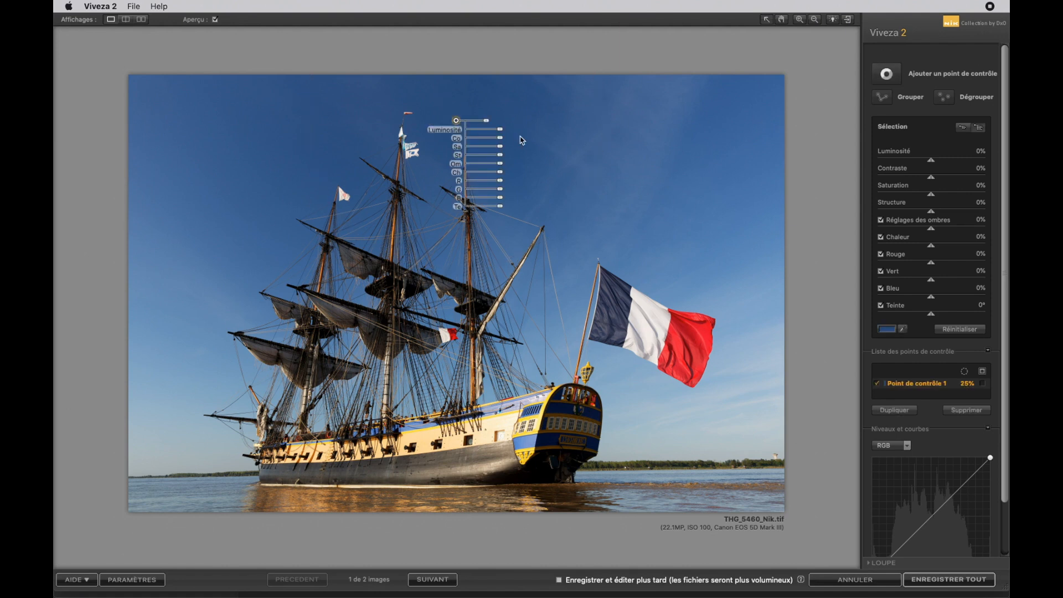
drag(487, 124, 491, 123)
- Add a 30% control point in the upper-left sky and duplicate it to the upper-right sky, the lower-left sky and just right of the flag
click(889, 76)
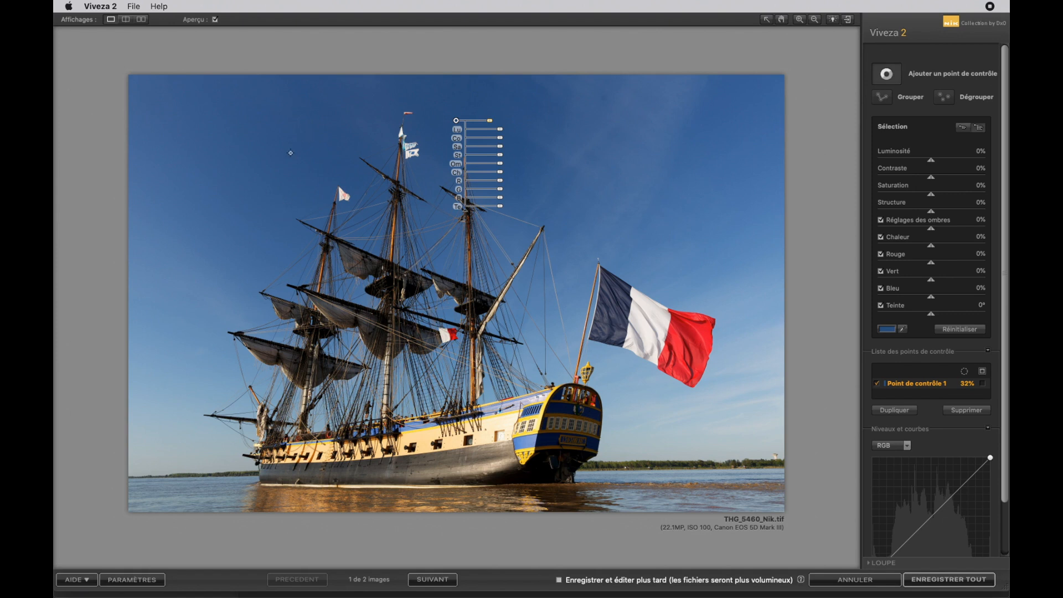
click(234, 131)
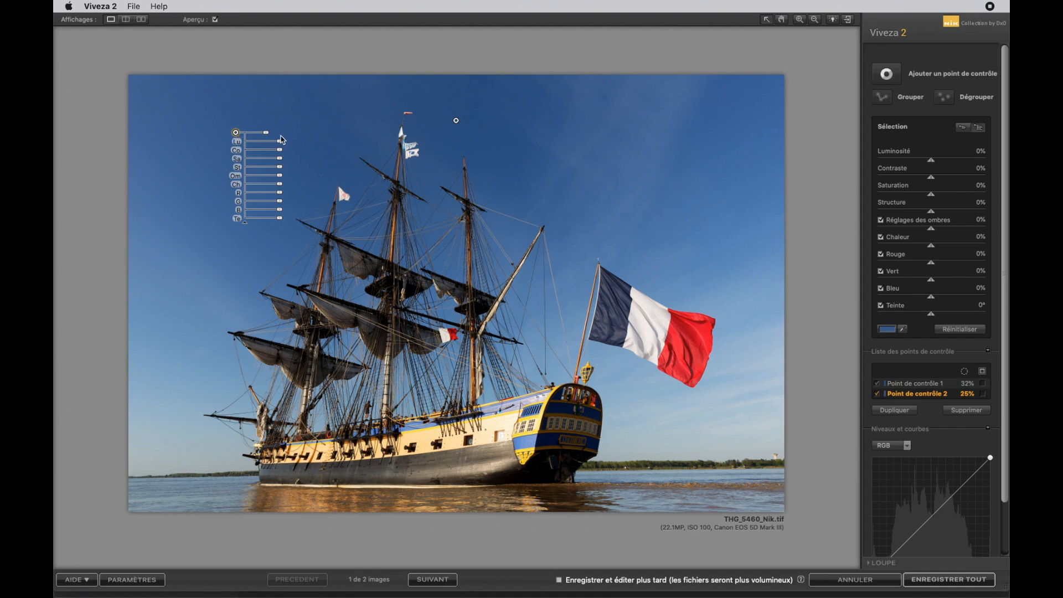
drag(267, 136, 270, 136)
drag(235, 133, 740, 333)
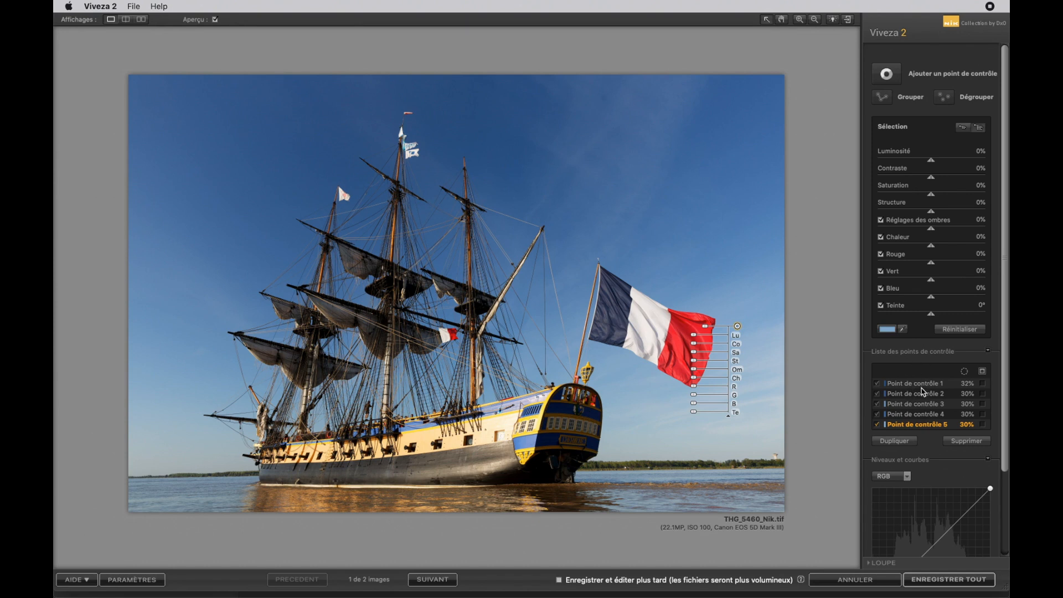
- Select all five sky control points and group them
mouse_move(115, 89)
drag(150, 93, 766, 451)
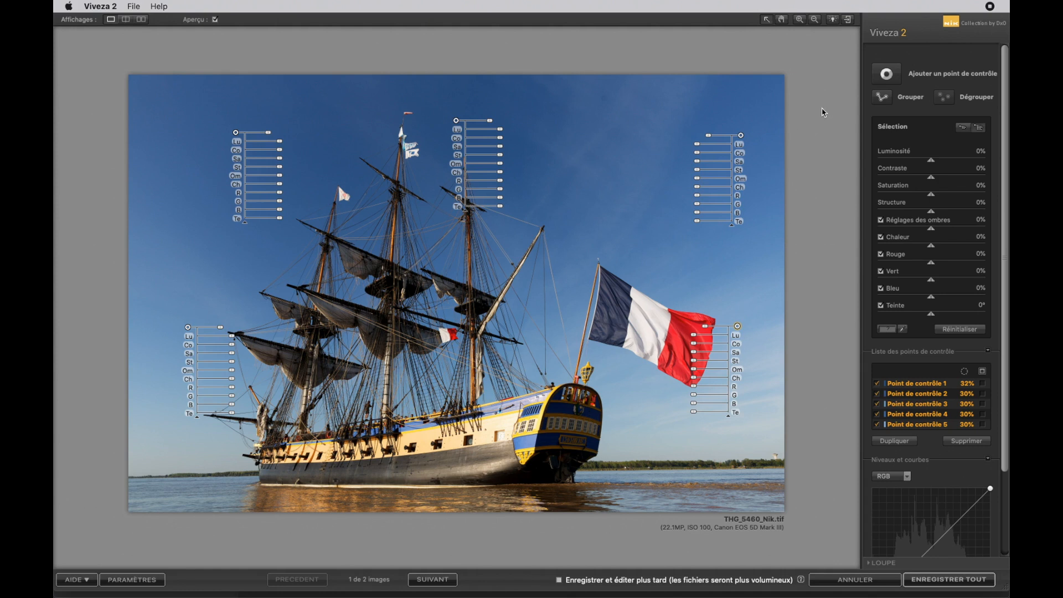
click(882, 98)
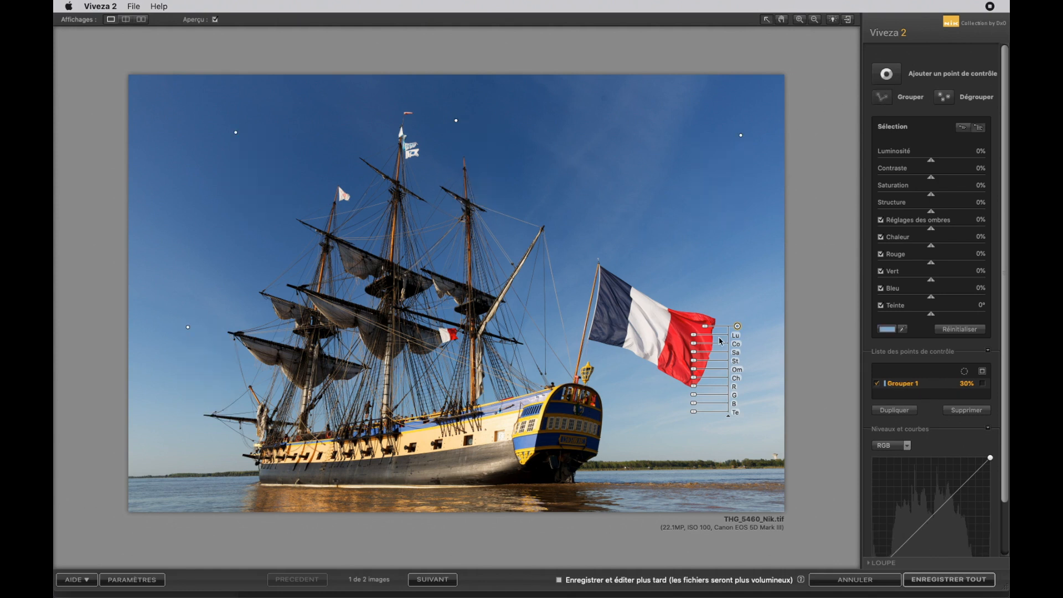
- Set the sky group's brightness (Luminosité) to -30% and its saturation to -100%
drag(696, 338, 696, 338)
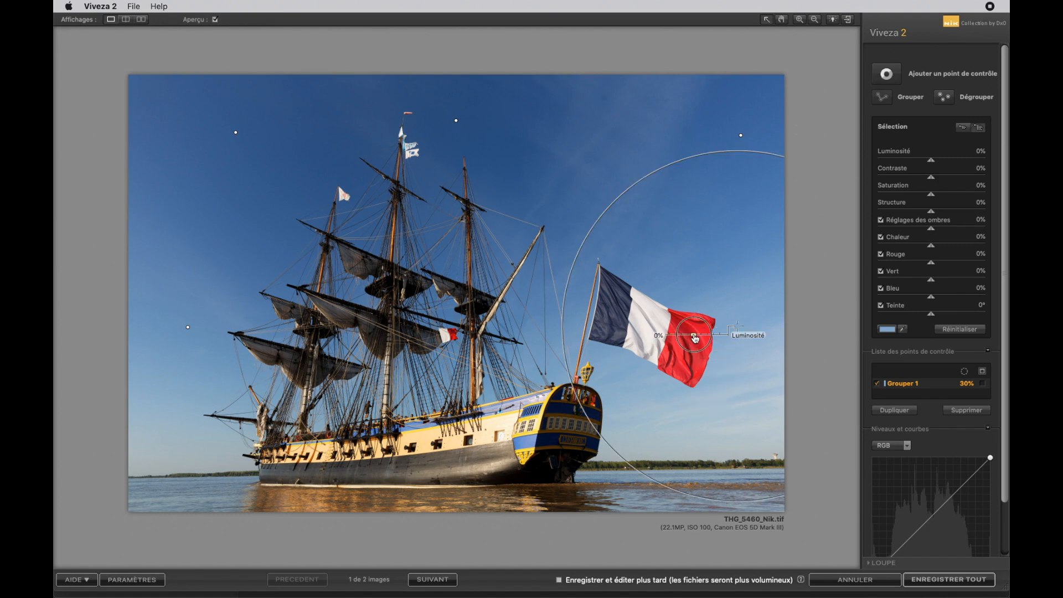
drag(695, 338, 704, 339)
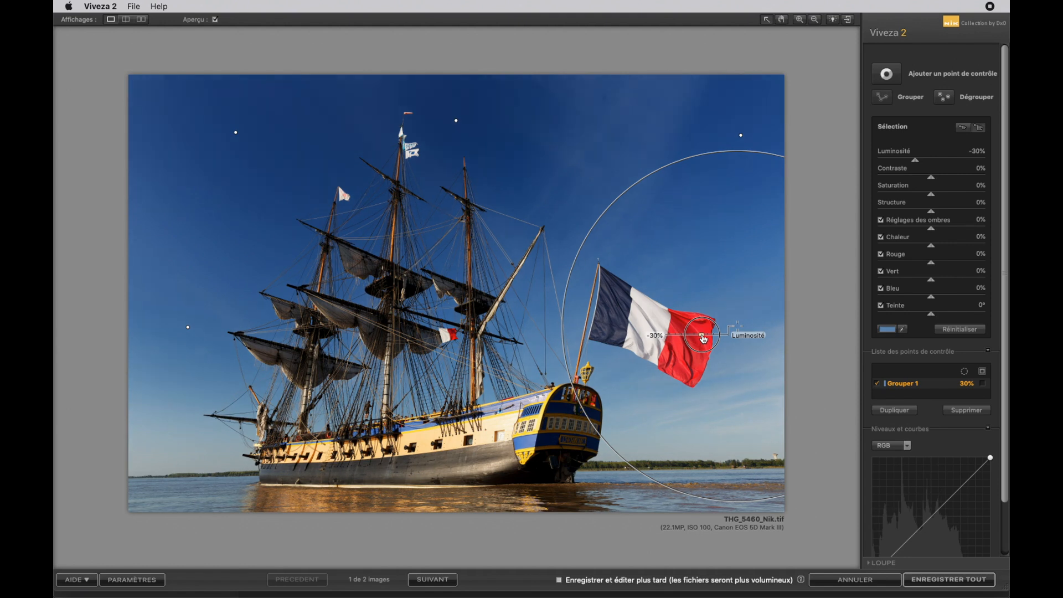
drag(703, 339, 703, 339)
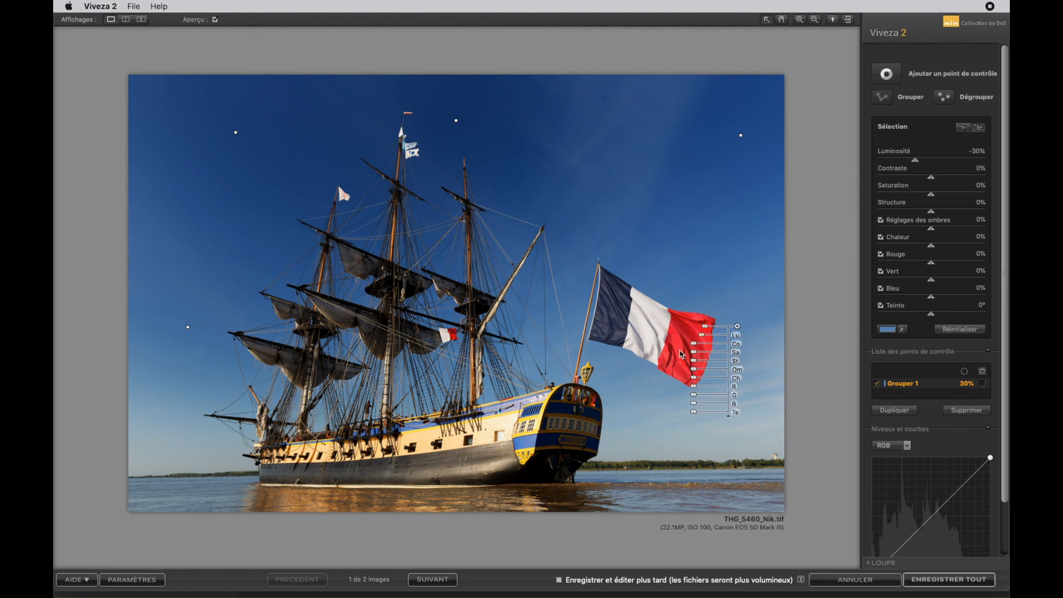
drag(694, 354, 724, 356)
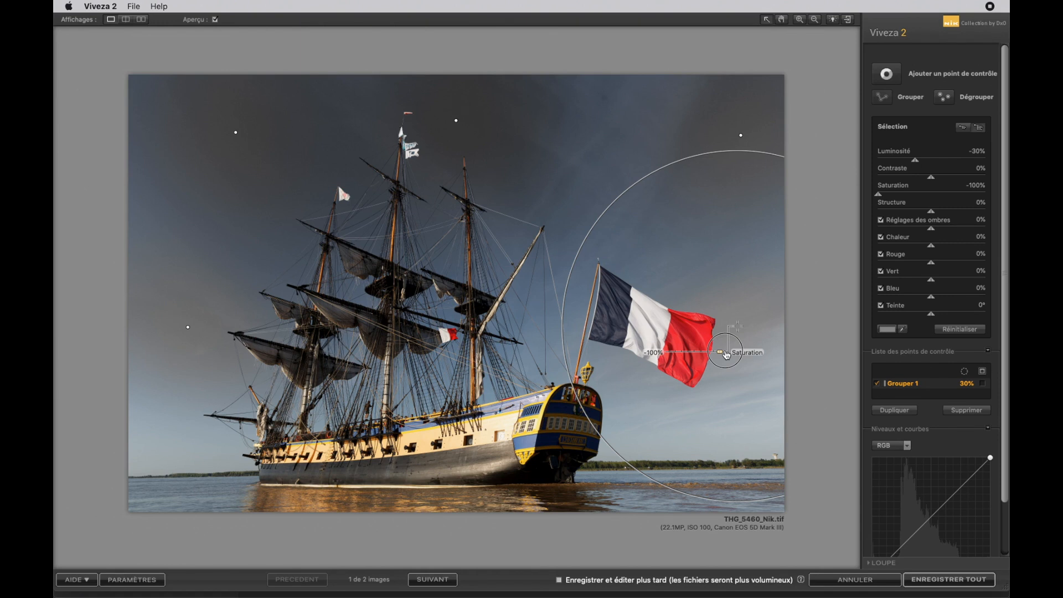
drag(727, 355, 727, 355)
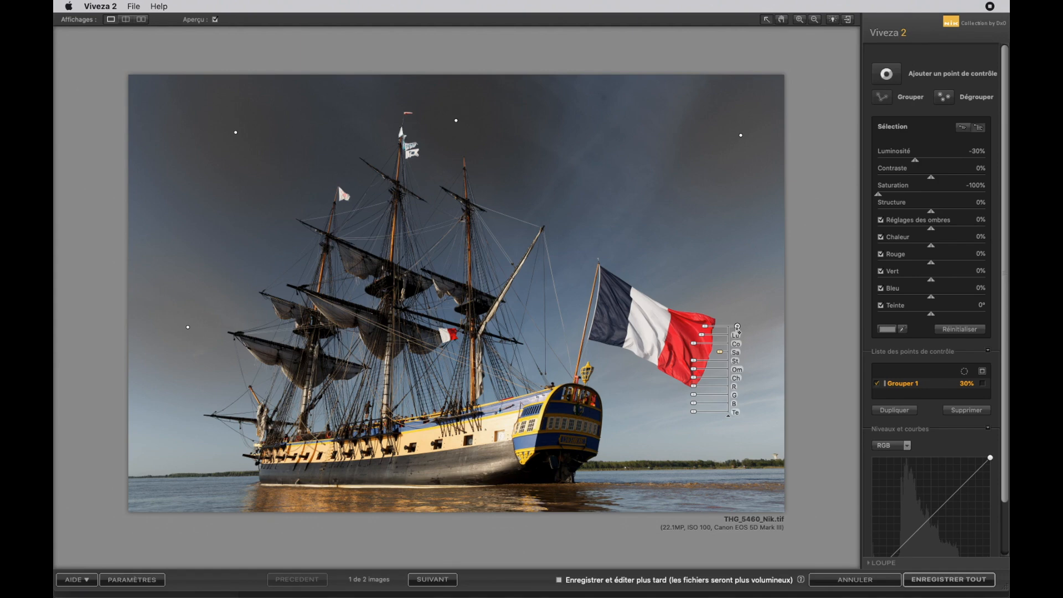
- Duplicate the group's point beside the flag into the sky between the ship's rigging, and set the group's saturation to 45%
drag(738, 329, 444, 366)
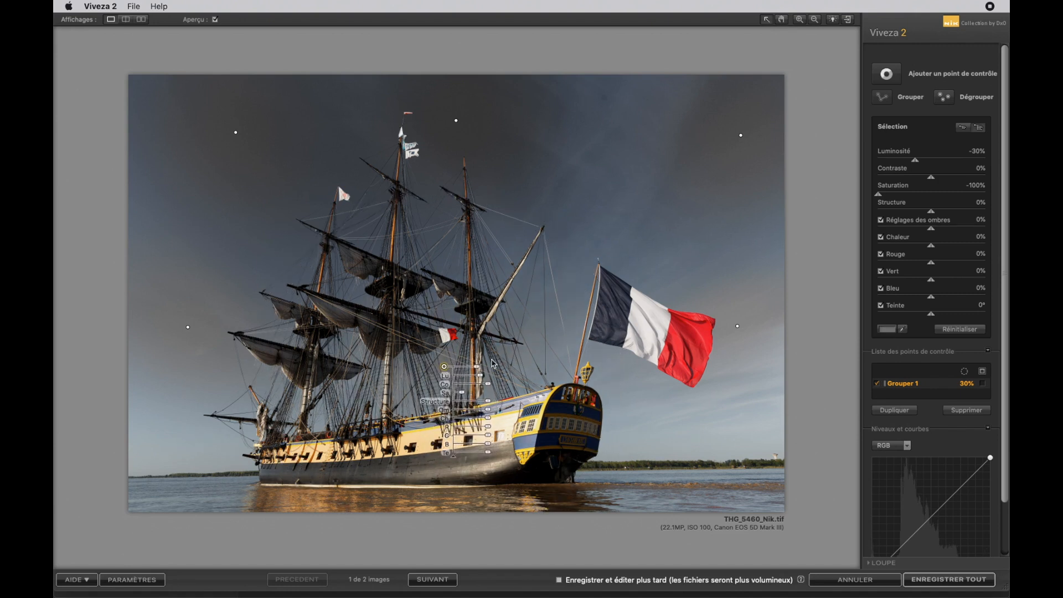
click(738, 326)
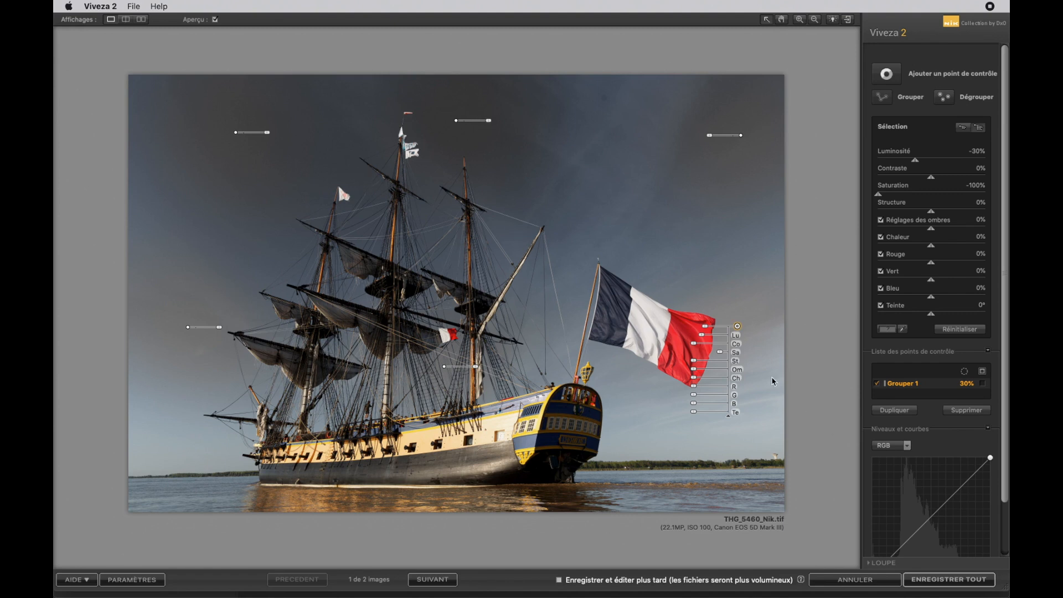
drag(720, 354, 684, 360)
- Enlarge the grouped control points to a size of 43%
mouse_move(711, 139)
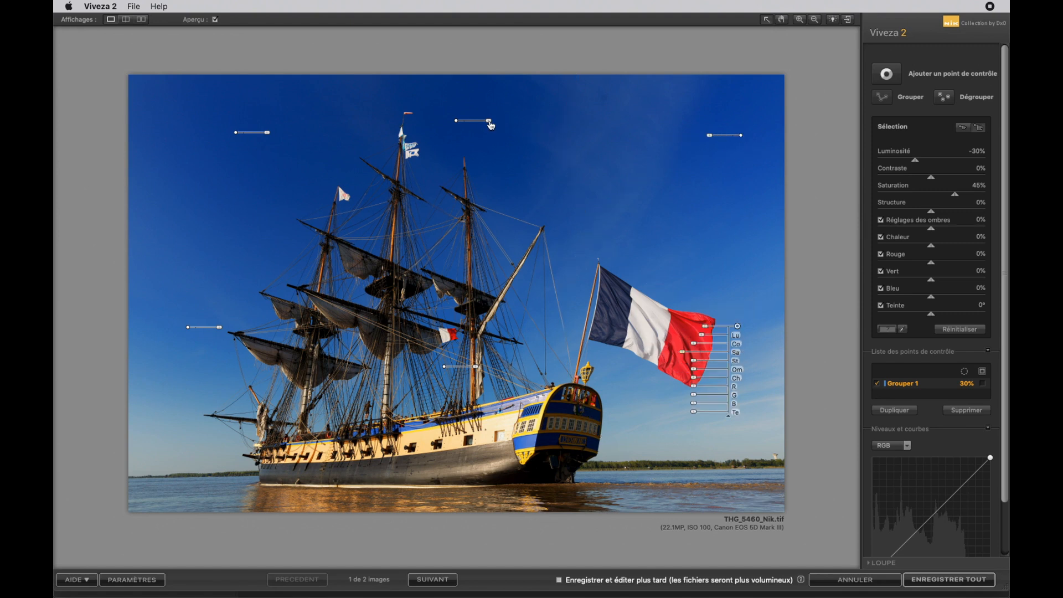
drag(491, 124, 494, 122)
drag(226, 328, 228, 333)
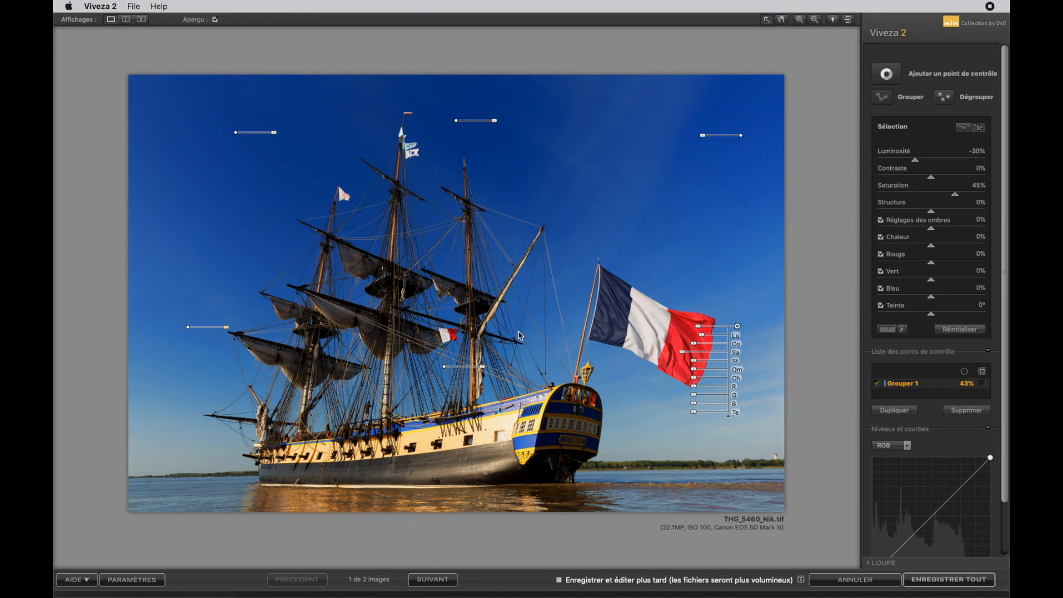
- Show the sky group's selection mask, and protect the flag's blue band with two neutral control points sized 6%
click(984, 386)
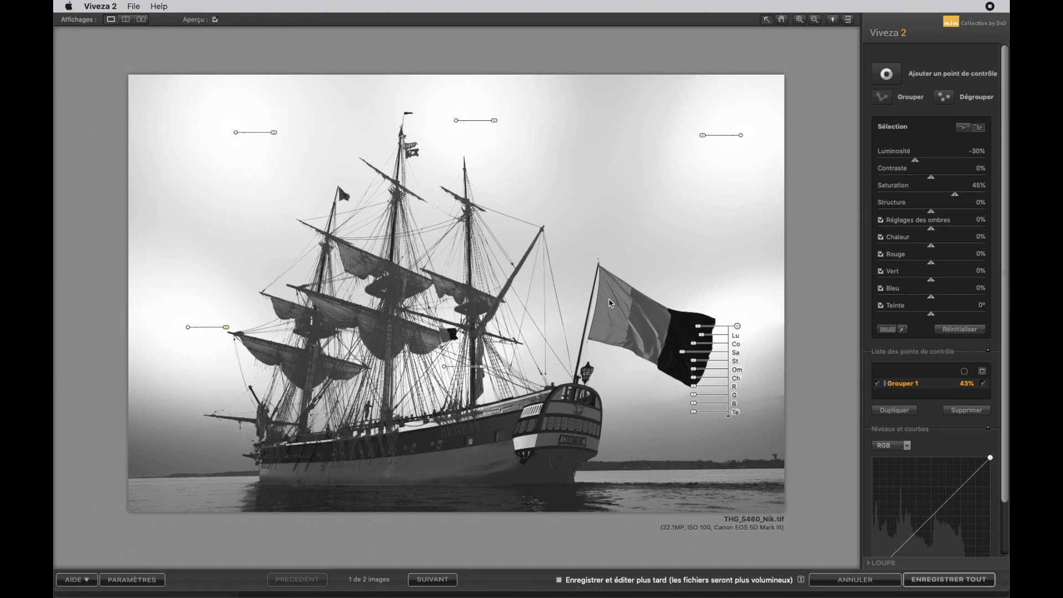
click(887, 75)
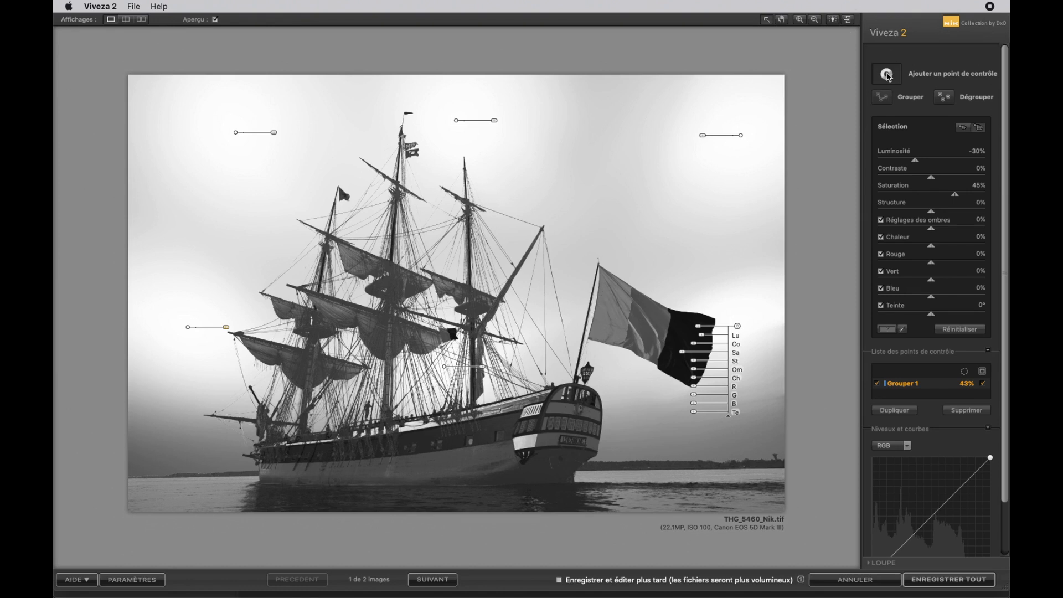
click(605, 329)
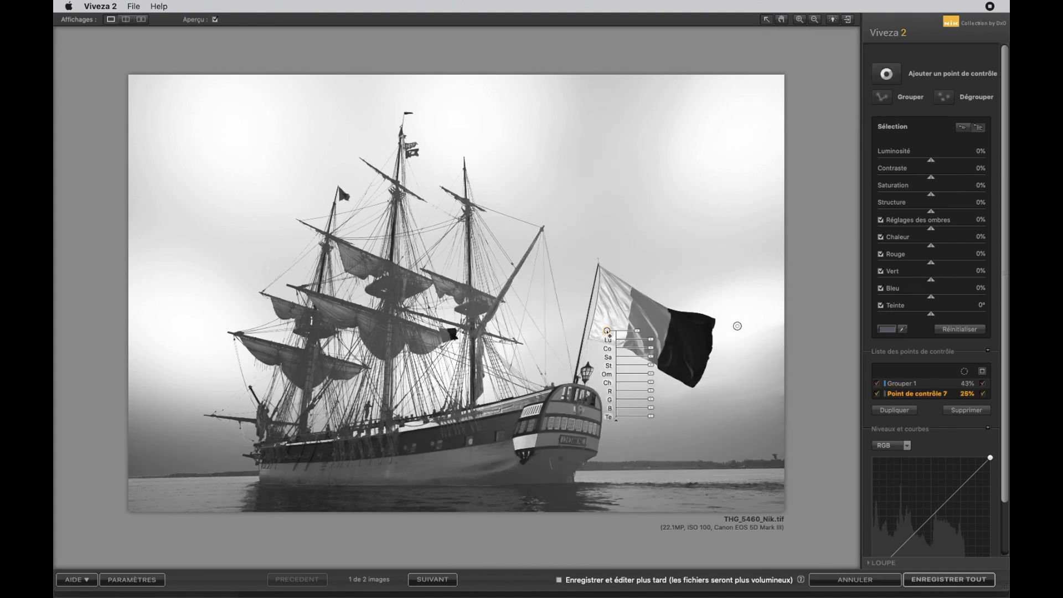
drag(638, 333, 631, 334)
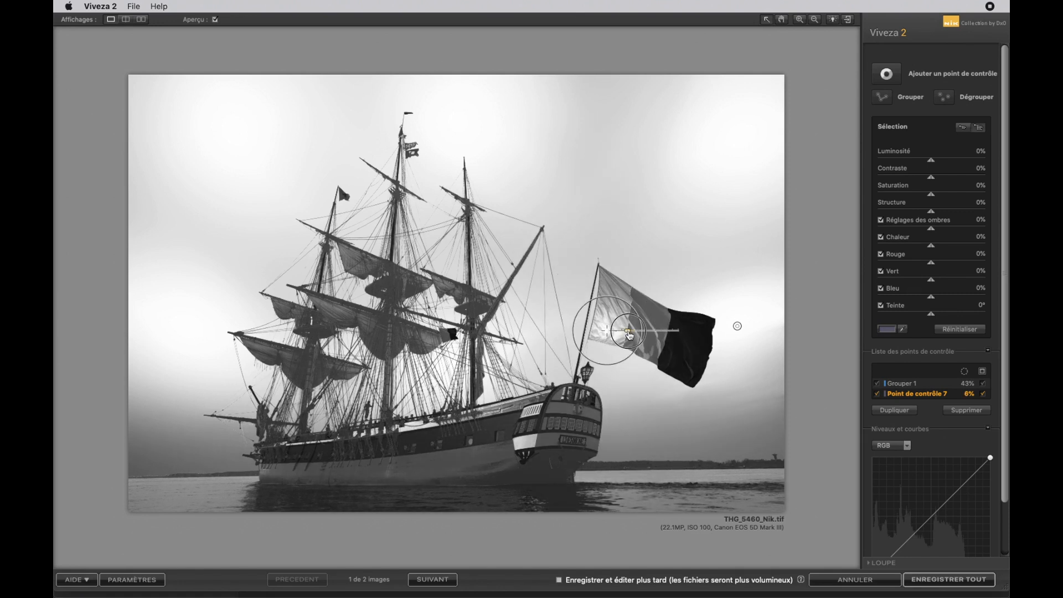
click(983, 394)
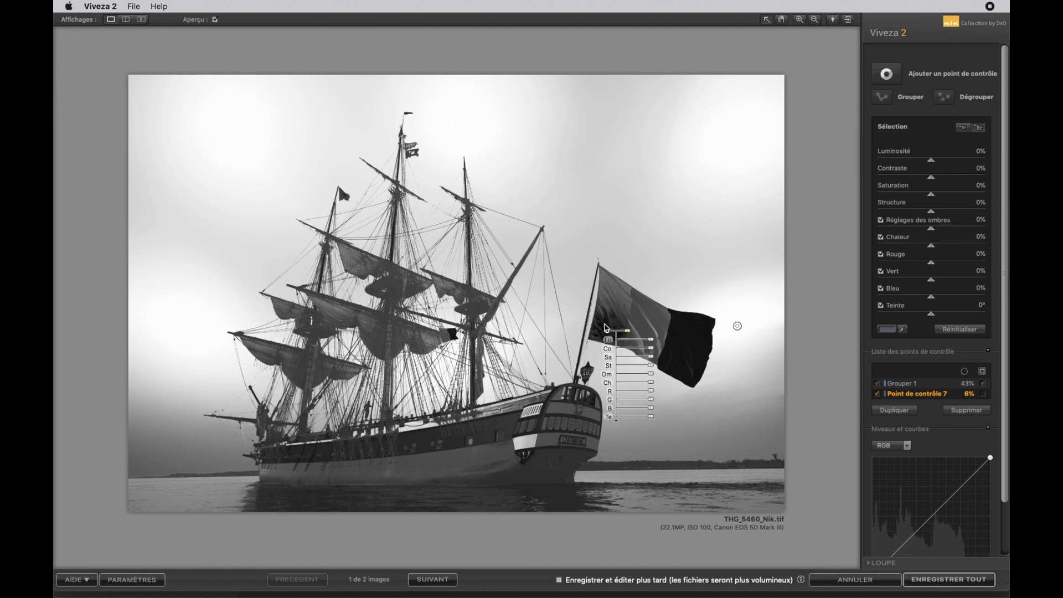
drag(608, 331, 613, 294)
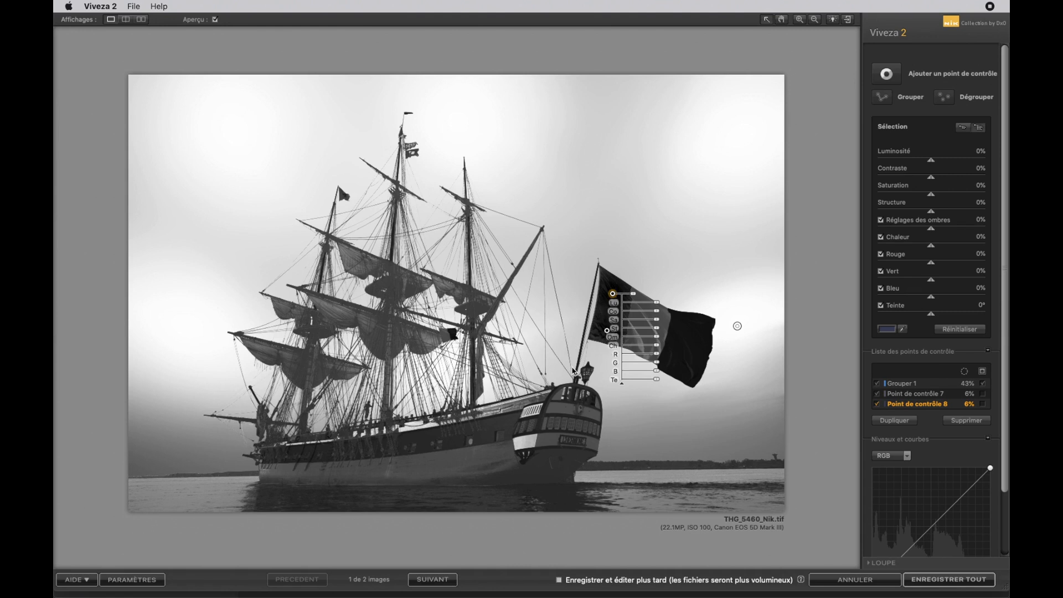
- Add a neutral control point sized 9% on the ship's blue stern, and hide the selection masks
click(888, 75)
click(552, 439)
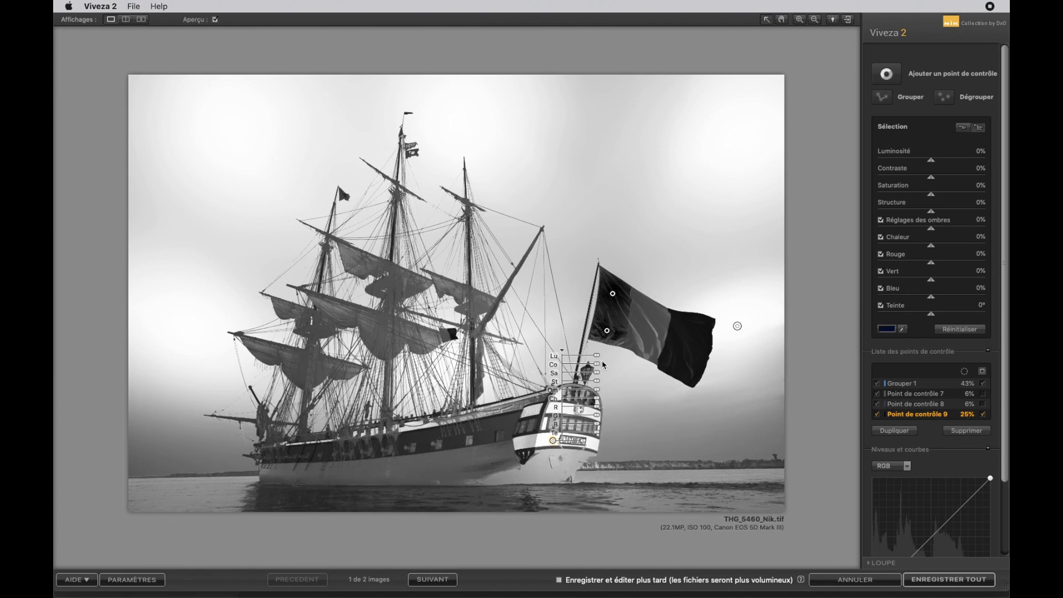
drag(576, 441, 577, 446)
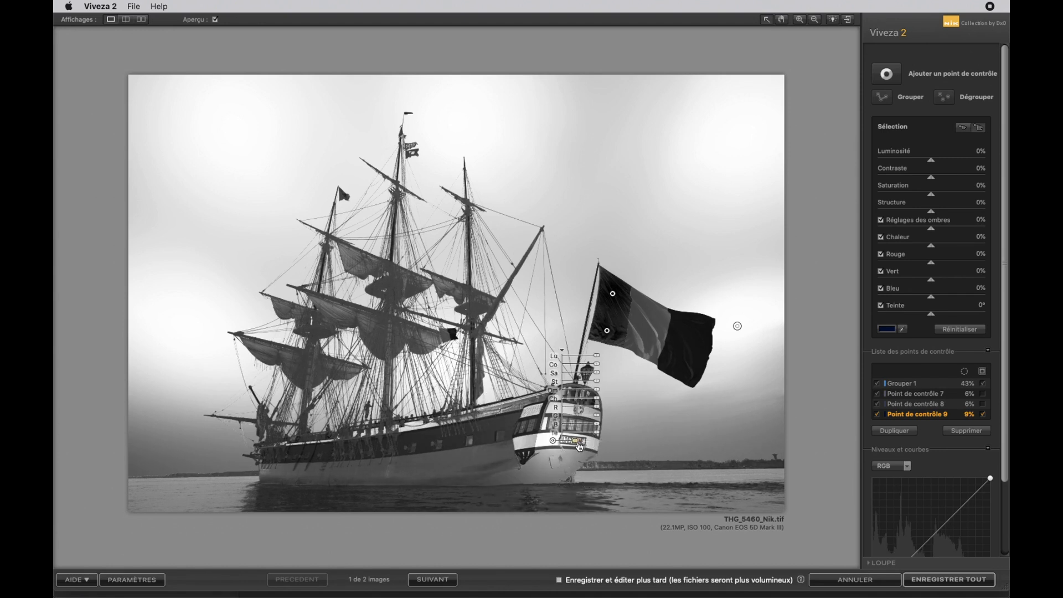
click(984, 415)
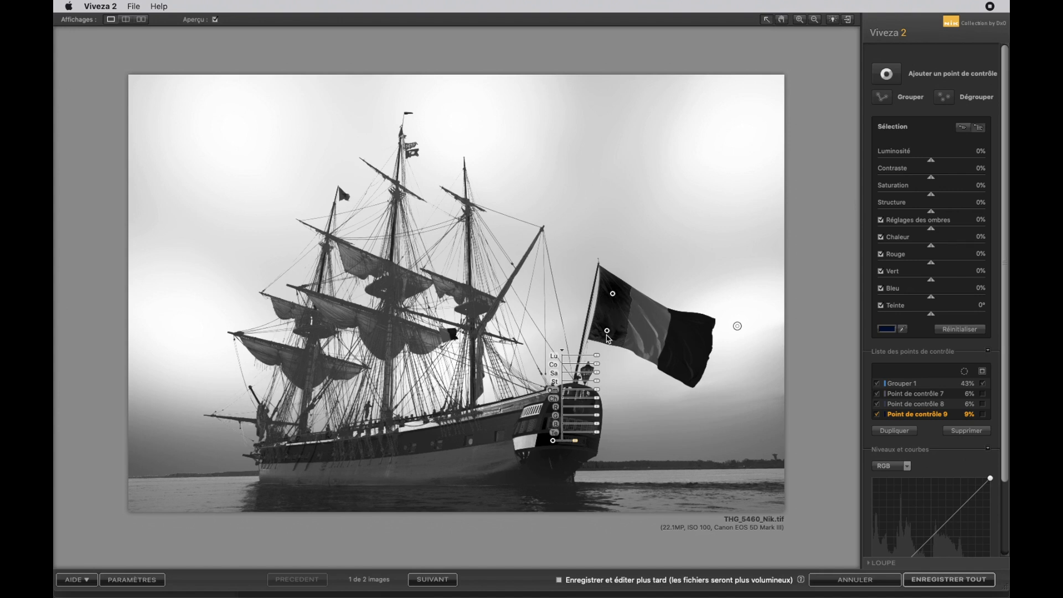
click(983, 383)
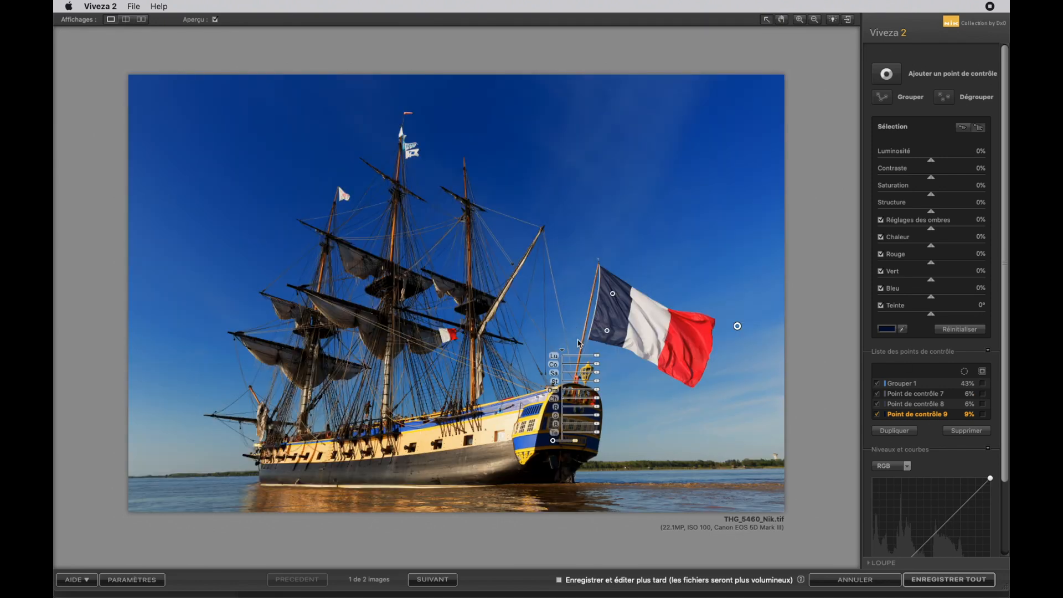
- Select the sky group and set its brightness (Luminosité) to 27%
mouse_move(598, 363)
mouse_down()
mouse_move(608, 360)
mouse_move(589, 360)
mouse_move(627, 361)
mouse_move(600, 360)
mouse_up()
click(736, 326)
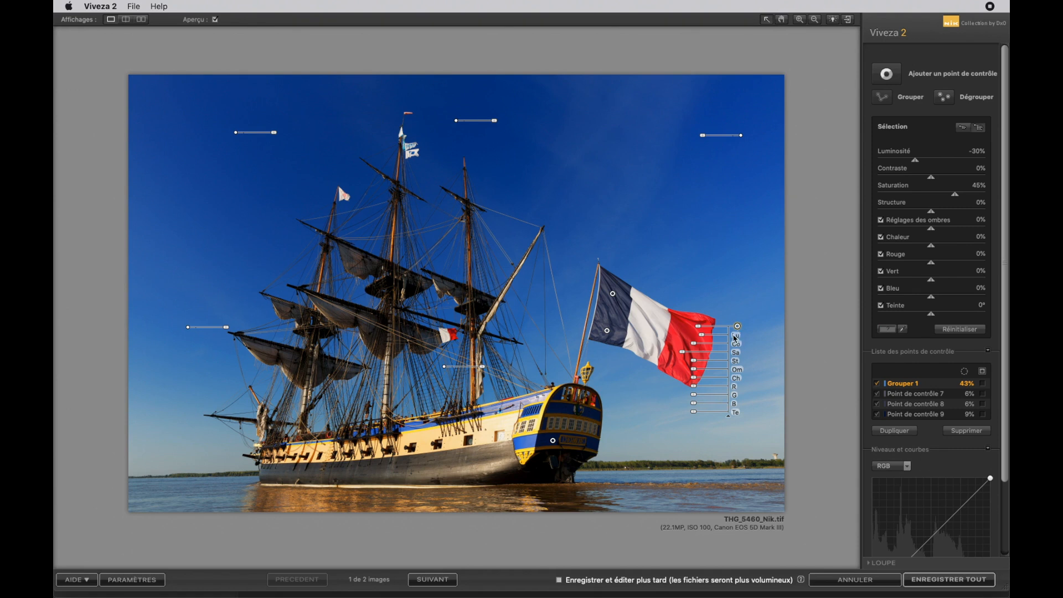
drag(702, 335, 687, 344)
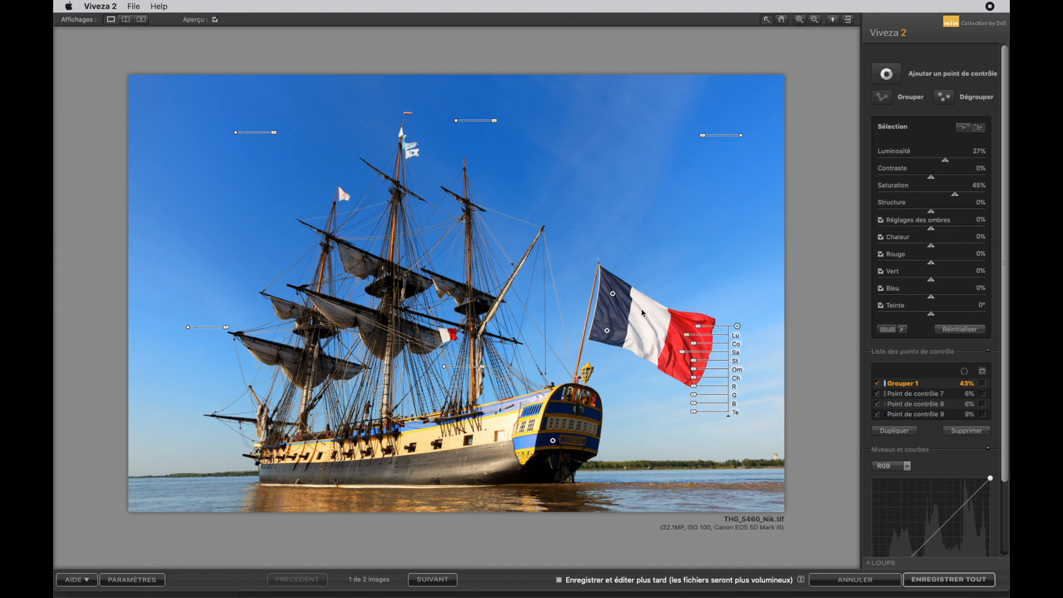
- Cancel the Viveza edit, and open THG_9598.cr2 from DxO PhotoLab in Silver Efex Pro 2
click(860, 578)
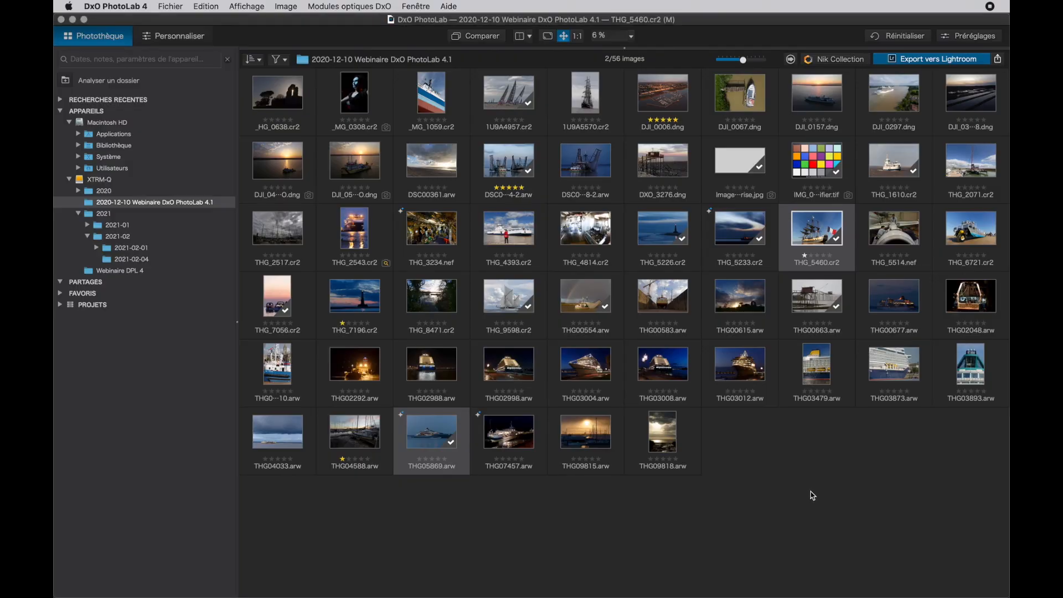
click(509, 303)
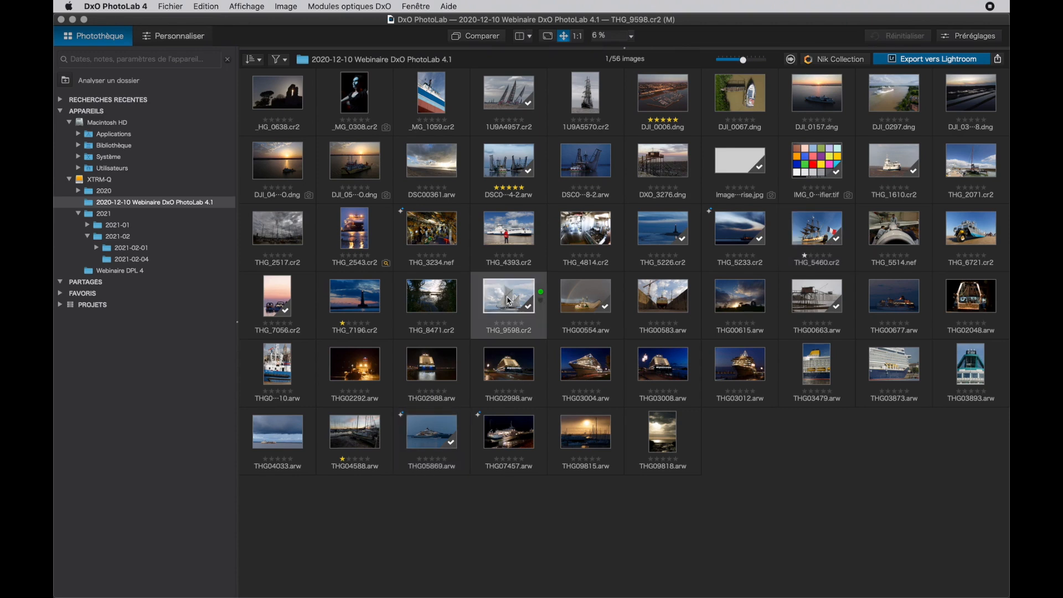
click(839, 61)
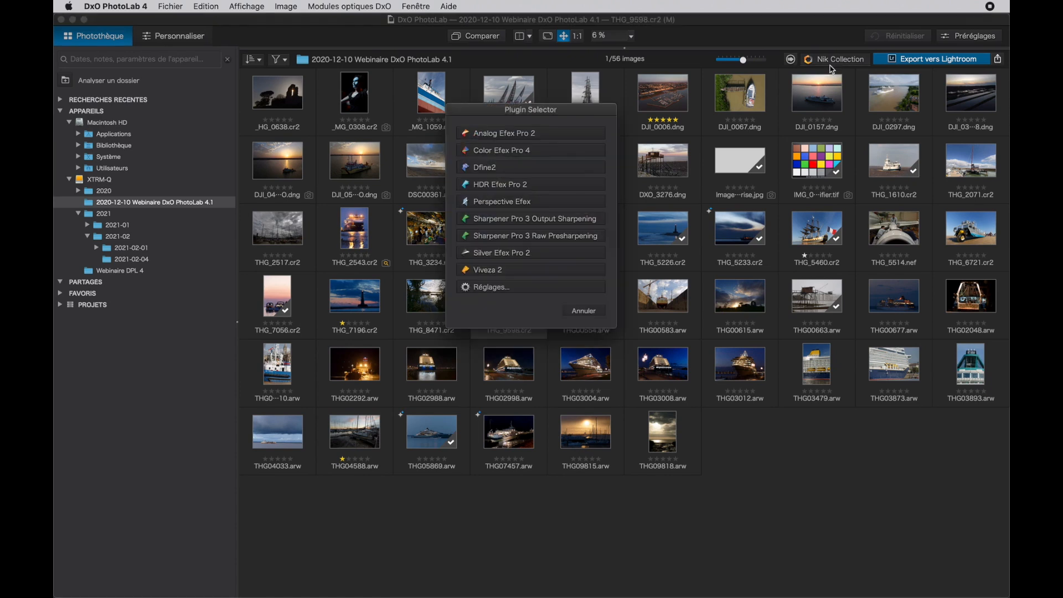
click(515, 253)
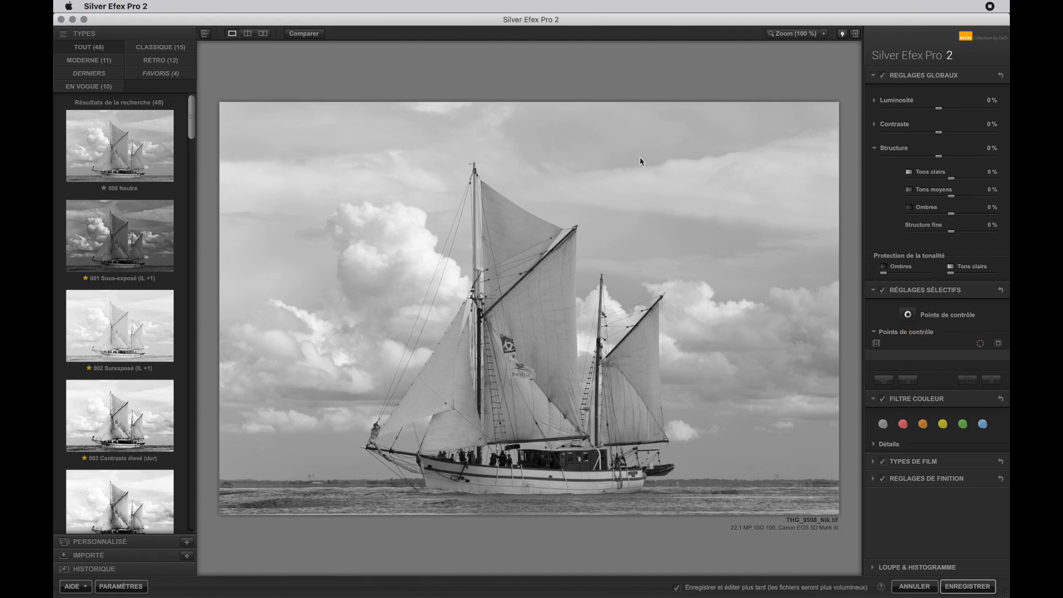
- Add a control point sized 67% in the upper sky, and duplicate it to five other places around the sailing ship
click(906, 315)
click(301, 150)
drag(329, 151, 351, 157)
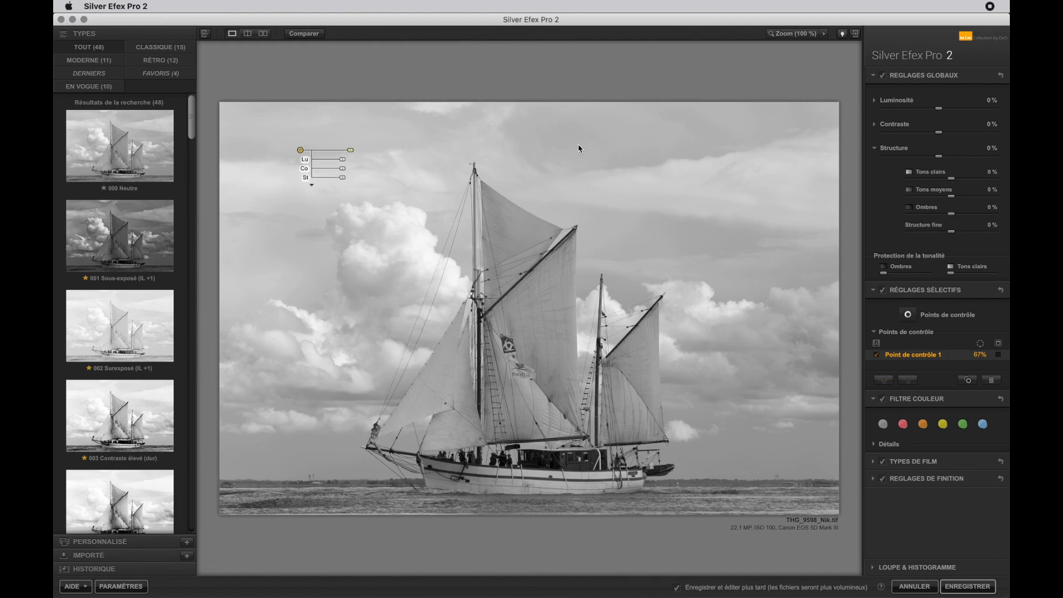
drag(300, 150, 769, 181)
drag(768, 180, 776, 345)
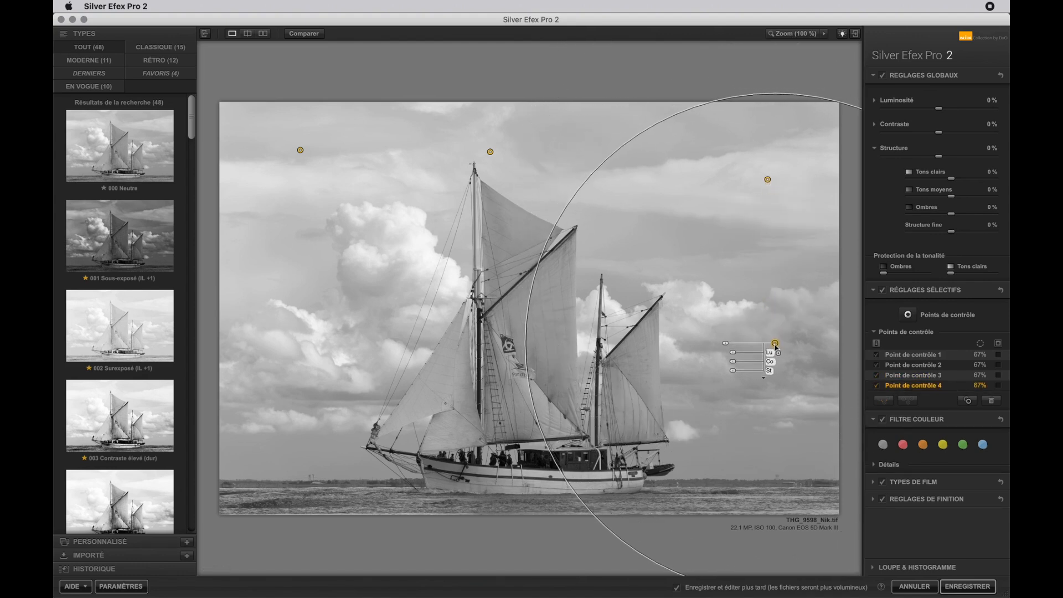
drag(300, 150, 286, 400)
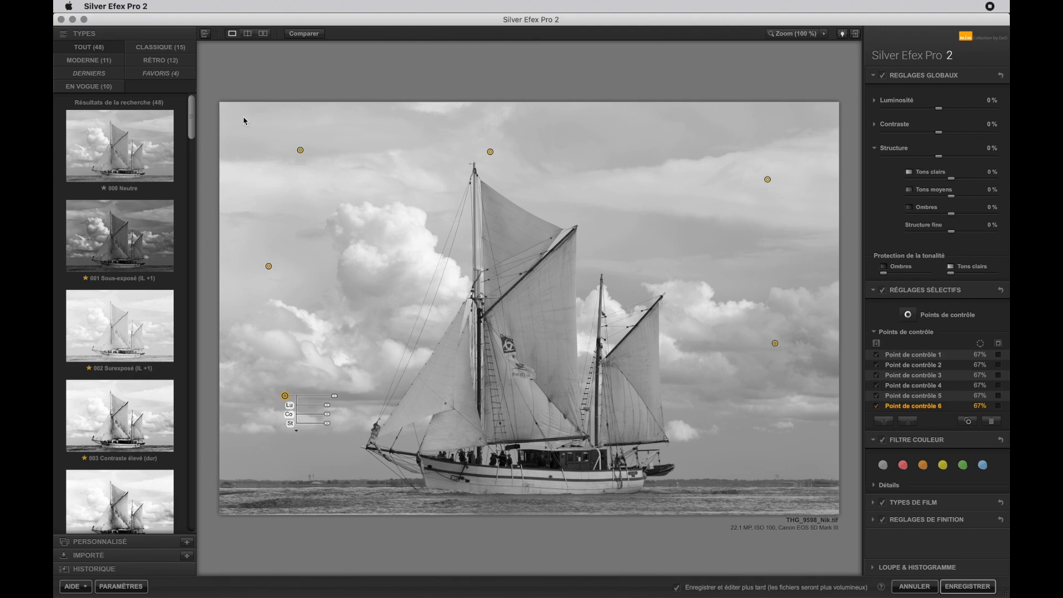
- Group the six sky control points, and lower the group's brightness while raising its contrast and structure
drag(235, 121, 834, 500)
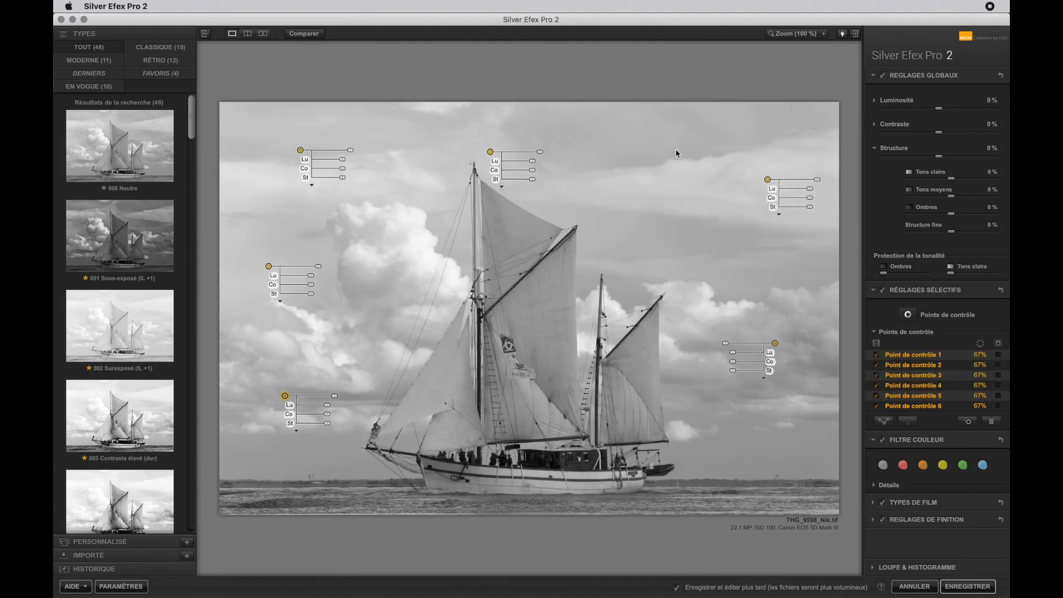
click(886, 423)
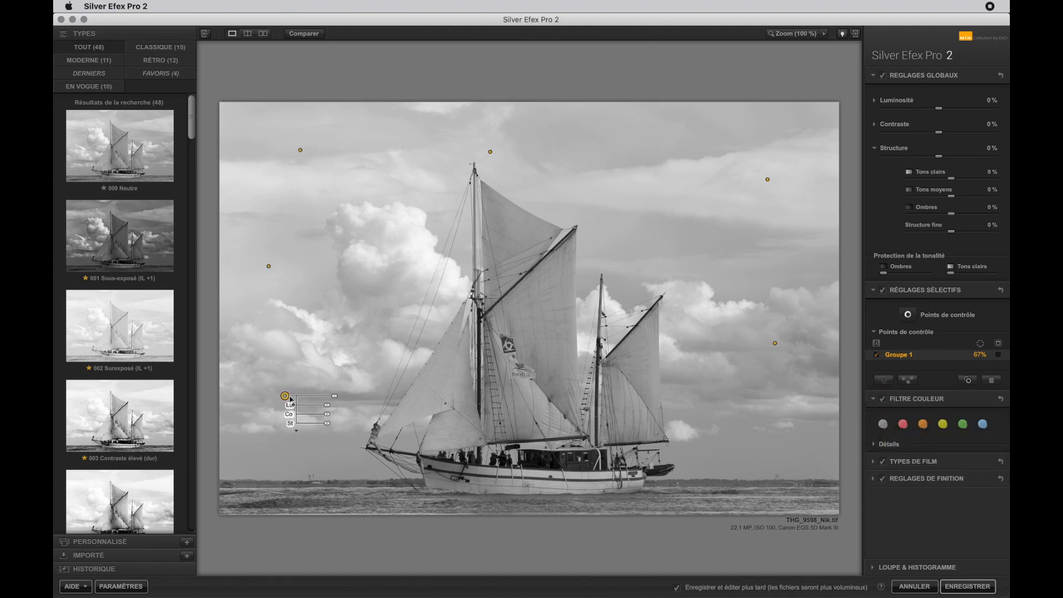
click(296, 430)
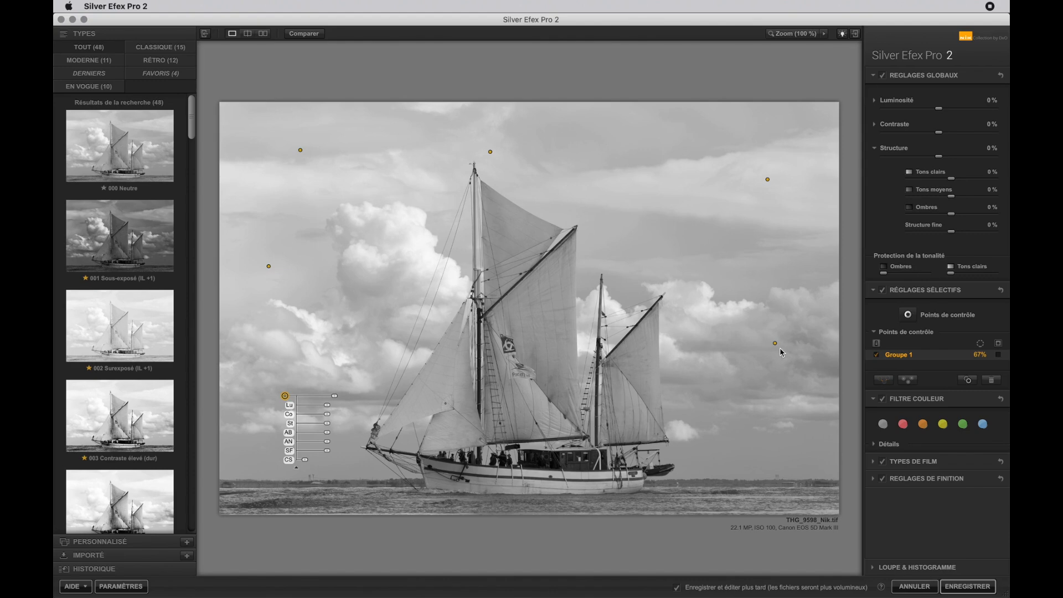
drag(327, 405, 338, 430)
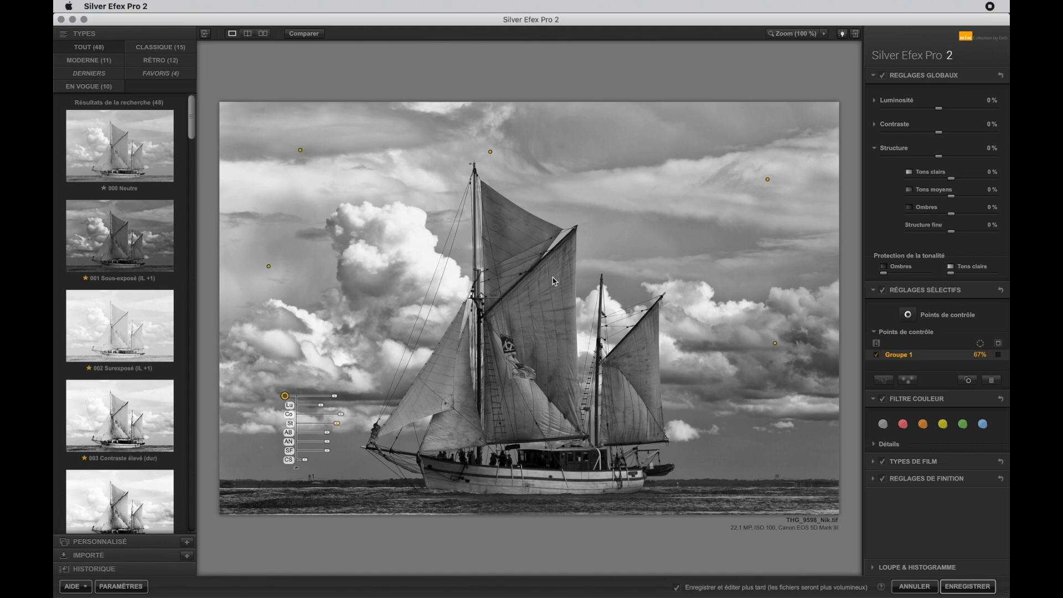
- Add a neutral control point sized 20% on the upper sail, and duplicate it to four other places on the sails
click(909, 315)
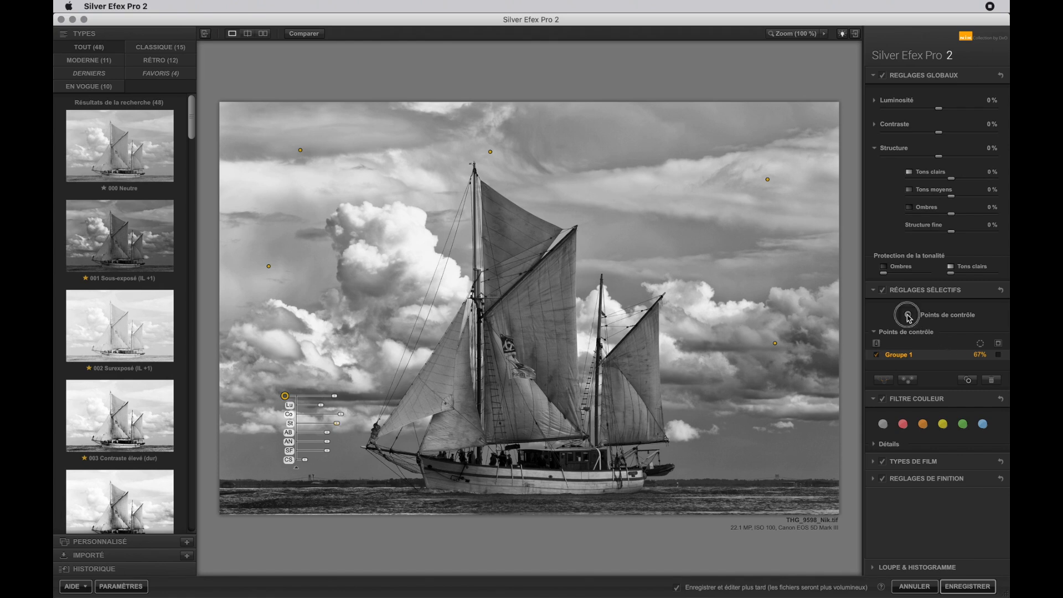
click(513, 247)
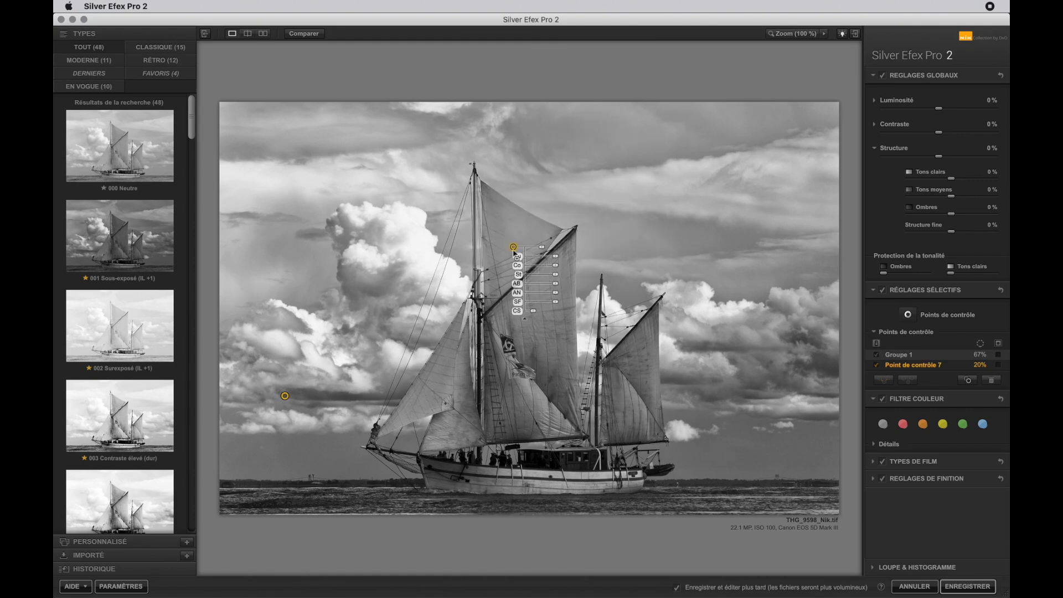
drag(513, 247, 630, 393)
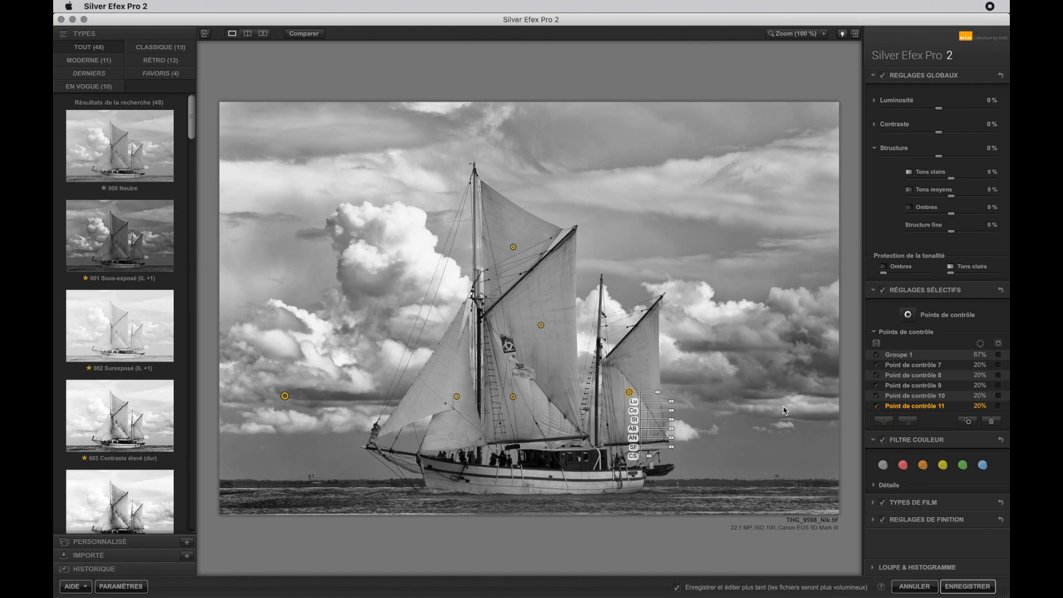
- Compare the sky group's selection mask with the sail points' masks switched off, and hide all masks
click(998, 343)
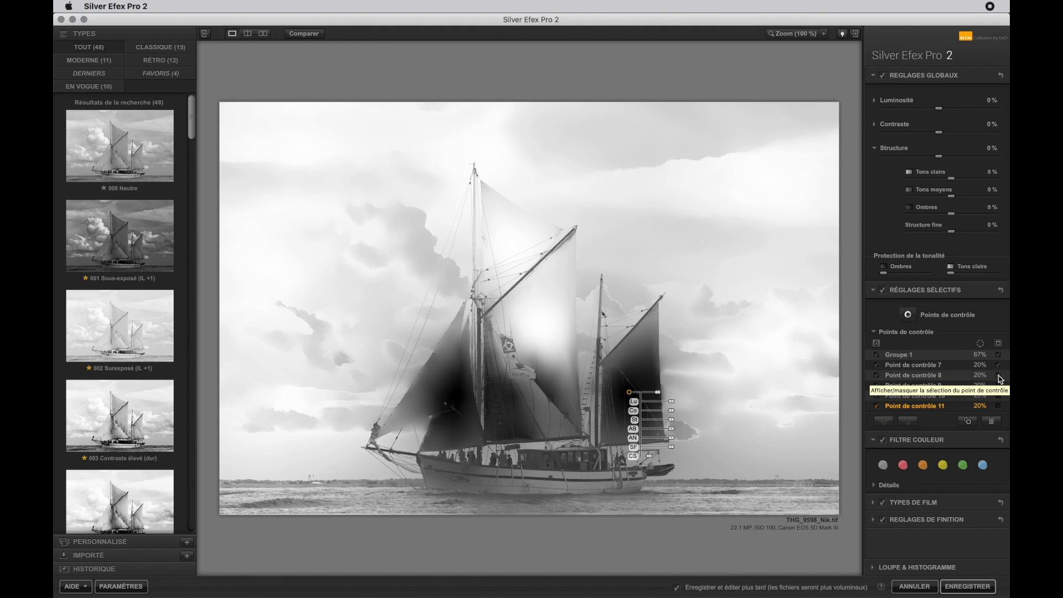
click(998, 366)
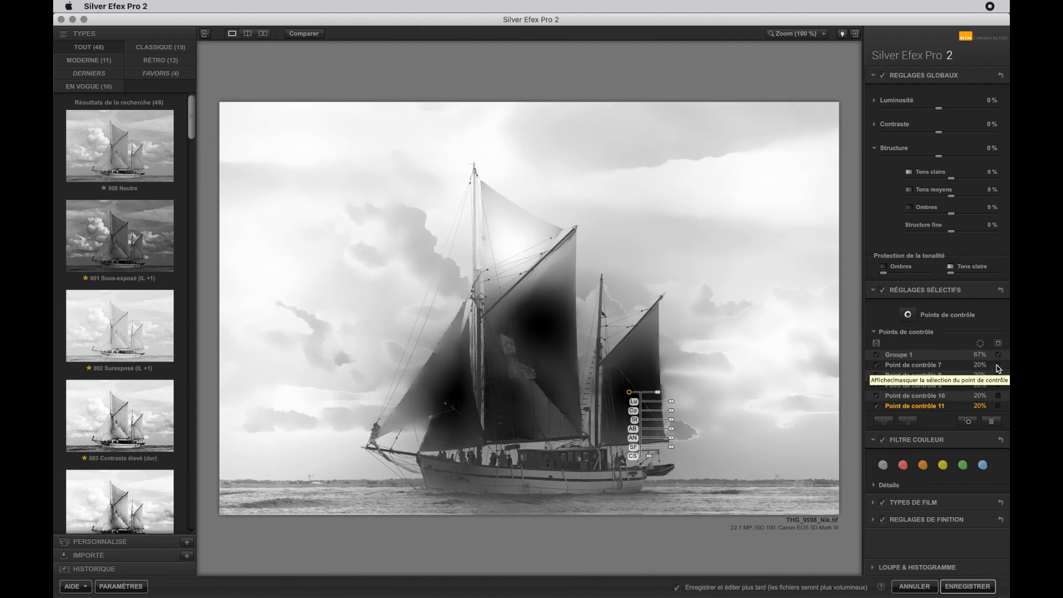
click(998, 367)
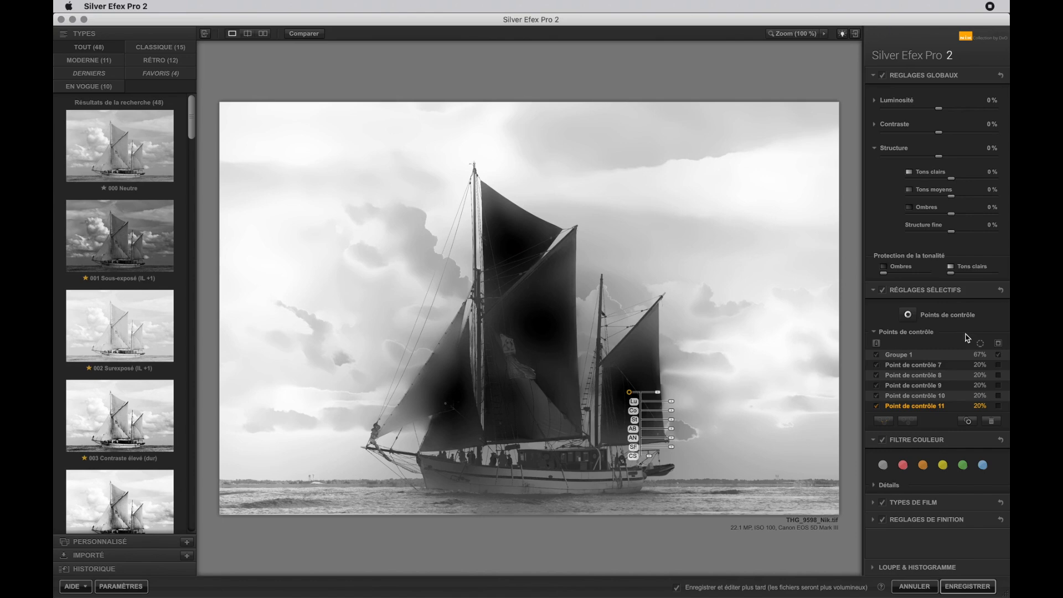
click(998, 344)
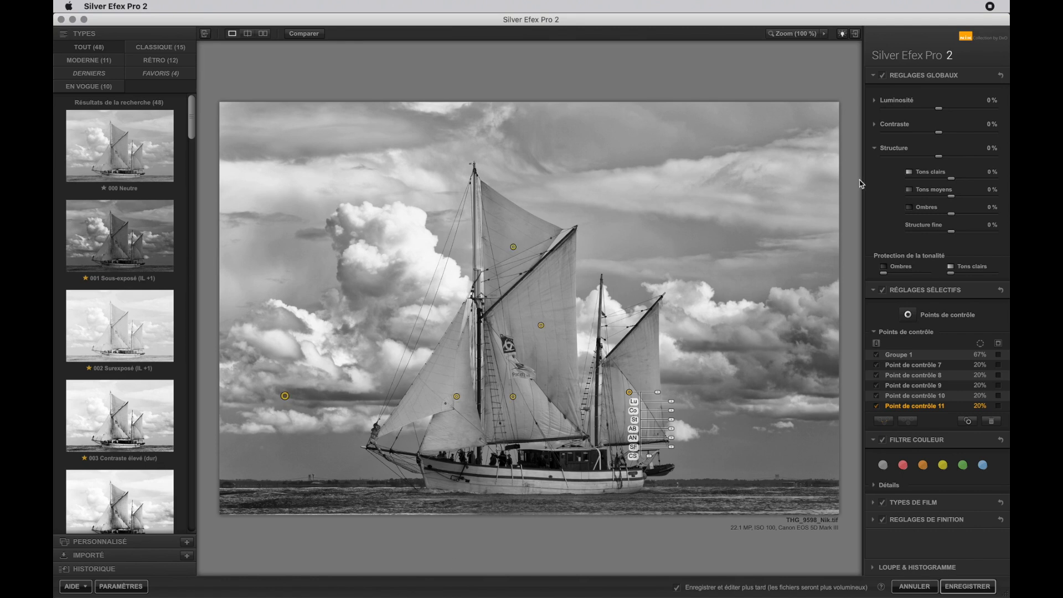
- Add a control point on the ship's deckhouse, raise its CS value to bring back the original colour, and enlarge its area
click(908, 315)
click(909, 316)
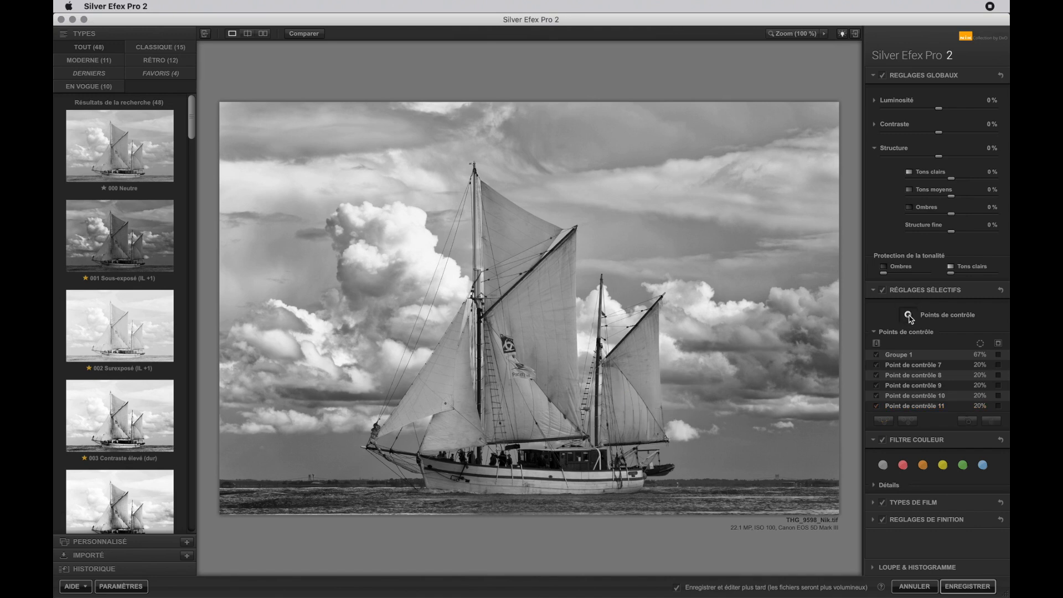
click(910, 316)
click(576, 467)
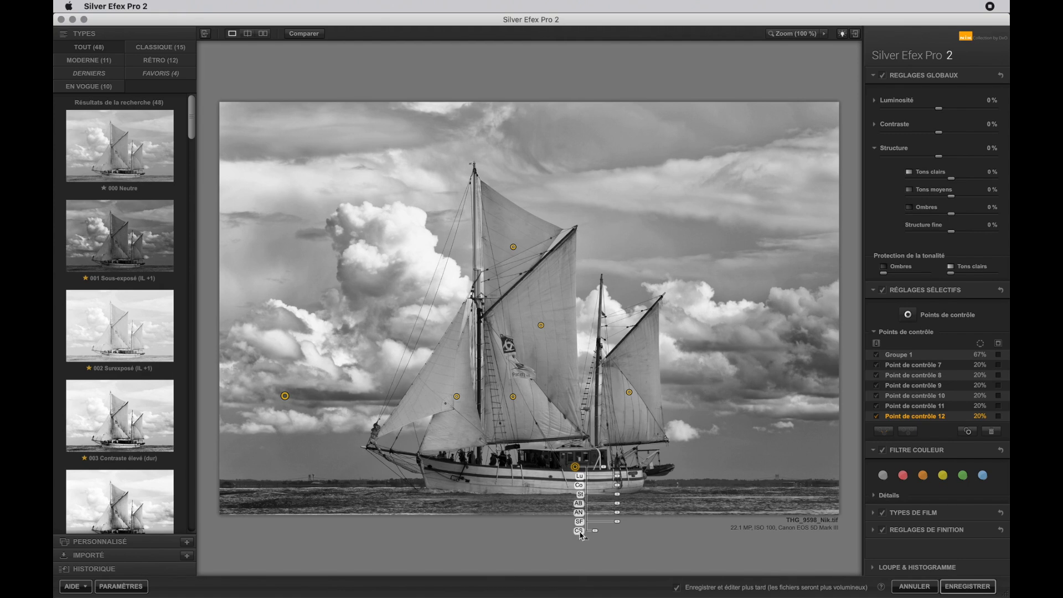
drag(596, 533, 645, 535)
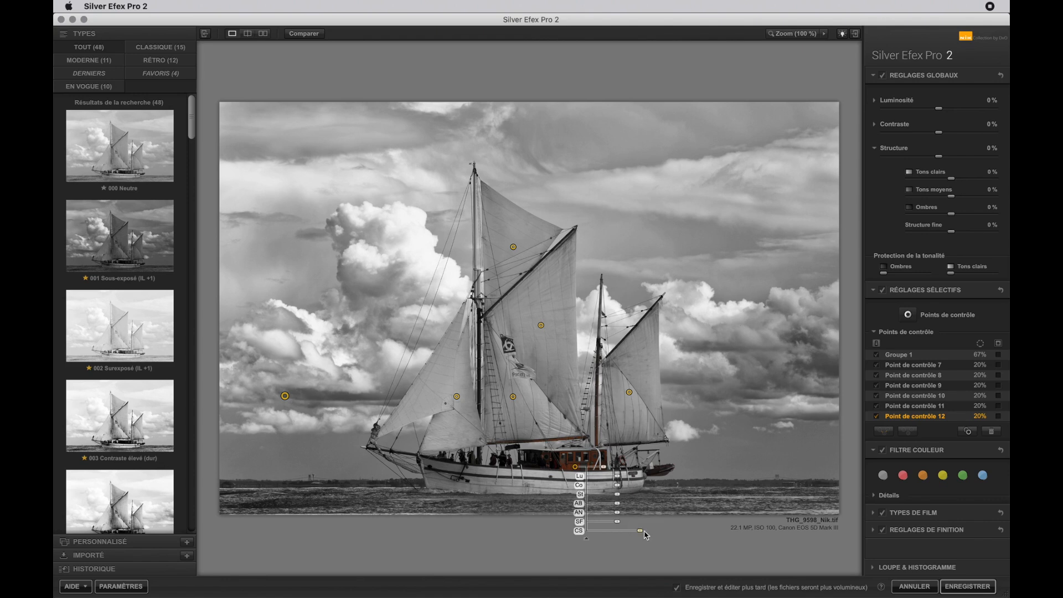
click(605, 470)
drag(604, 471, 626, 470)
- Cancel the Silver Efex edit, open THG00663.arw in Analog Efex Pro 2, and enlarge its window to fill the screen
click(914, 586)
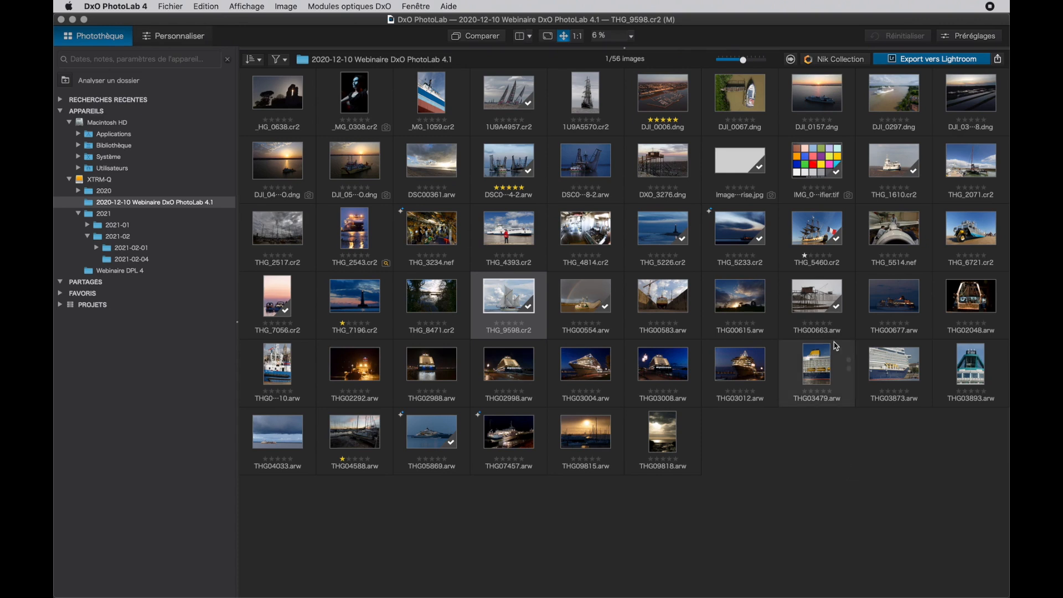
click(823, 301)
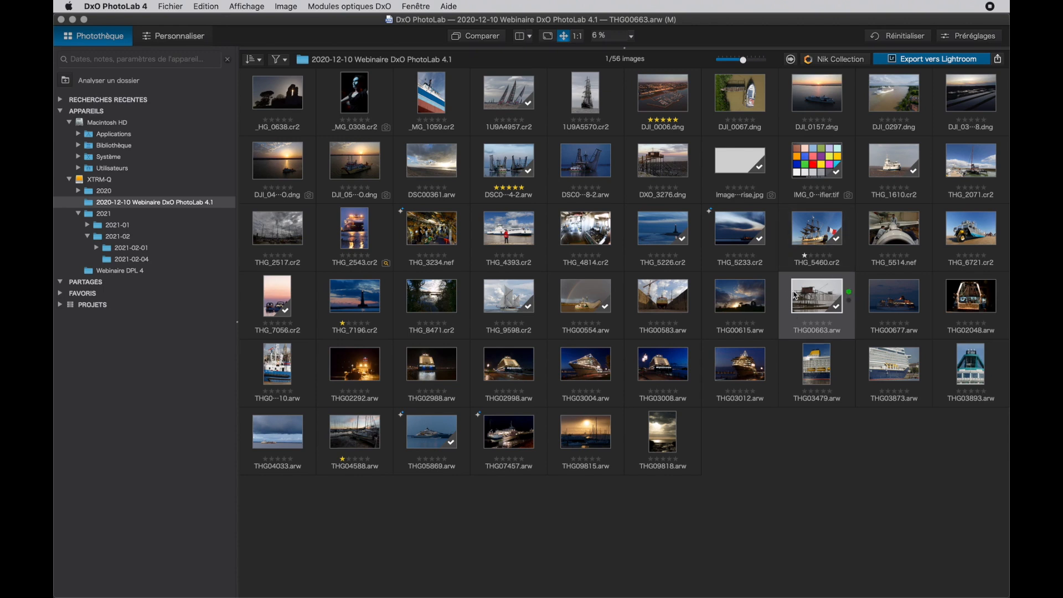
click(856, 61)
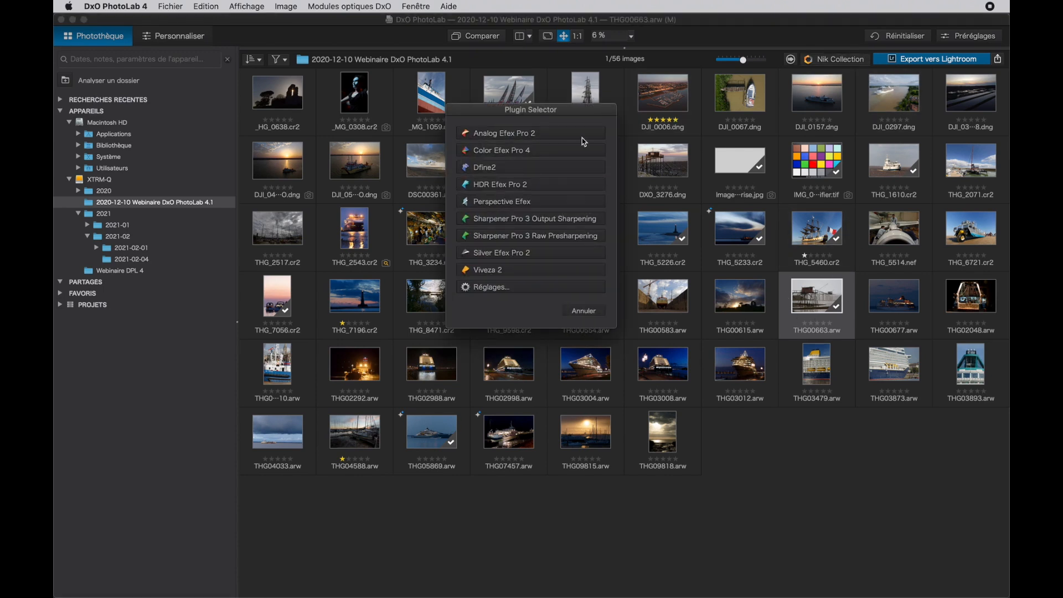
click(513, 135)
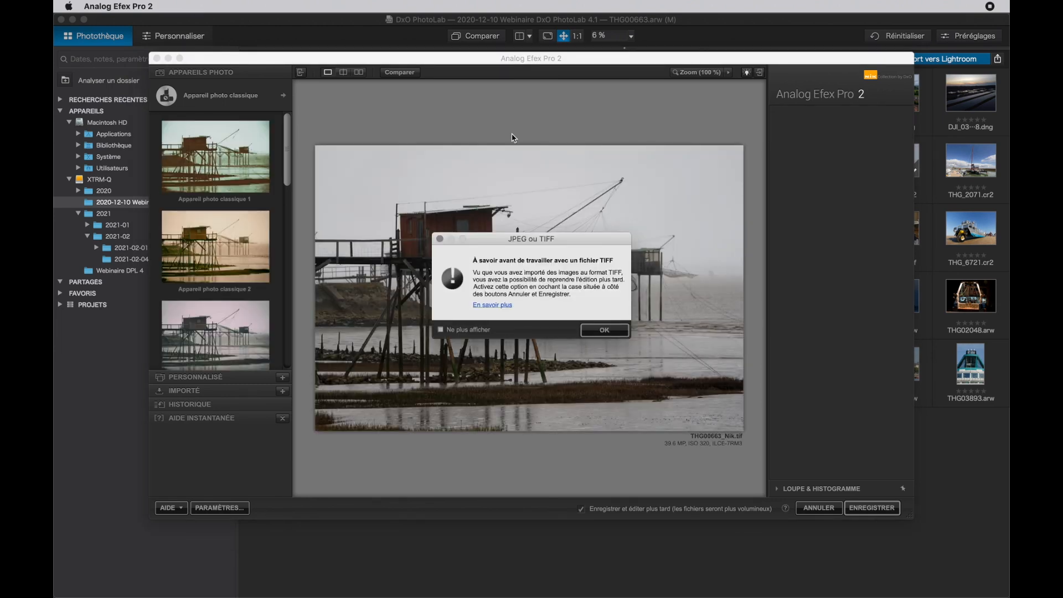
click(605, 330)
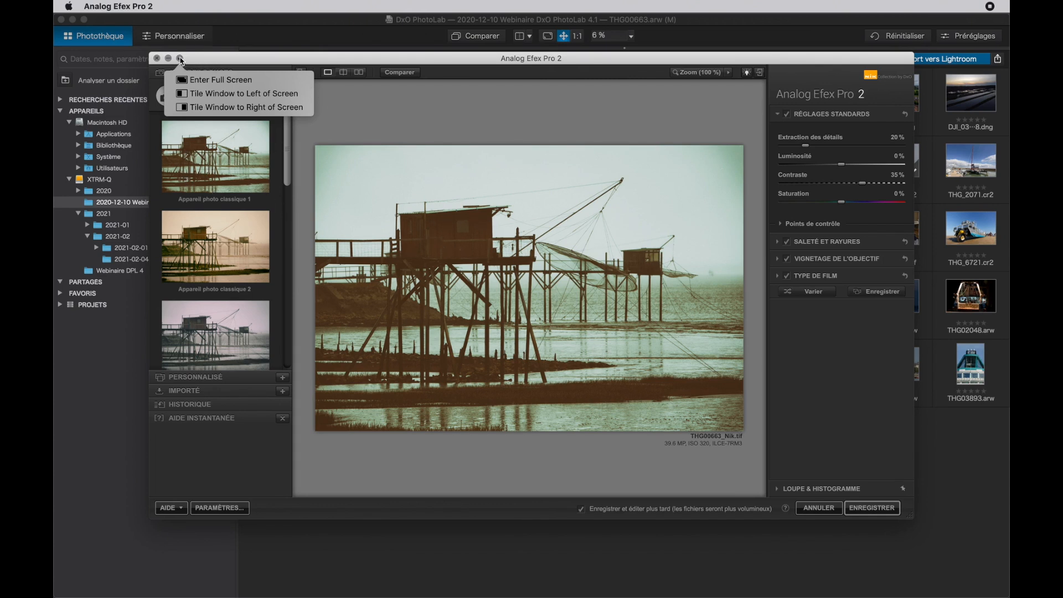
alt+click(181, 59)
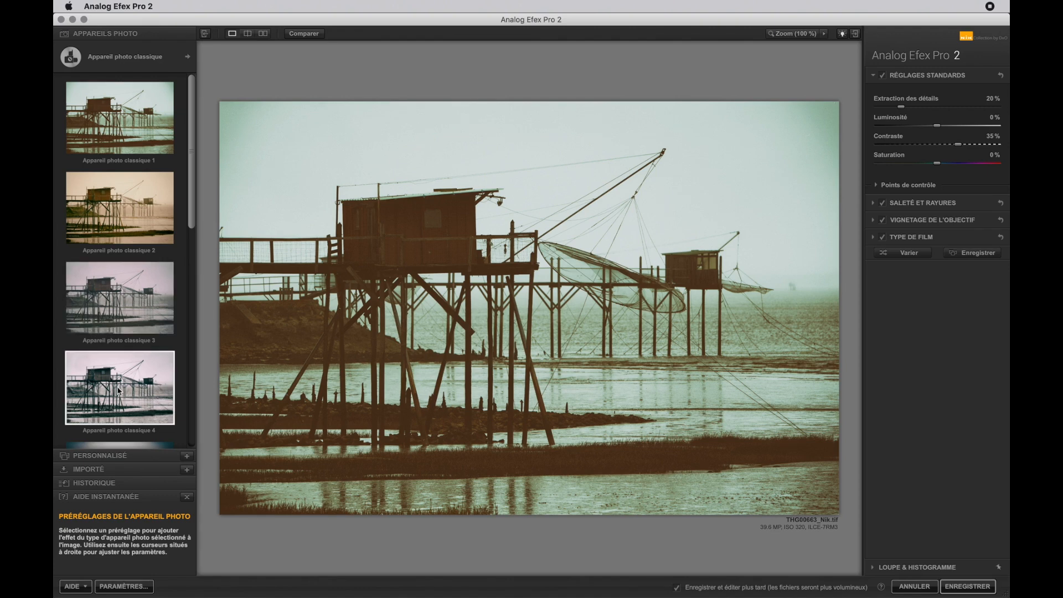
- Apply the Appareil photo classique 4 preset to the photo of the fishing huts
click(127, 395)
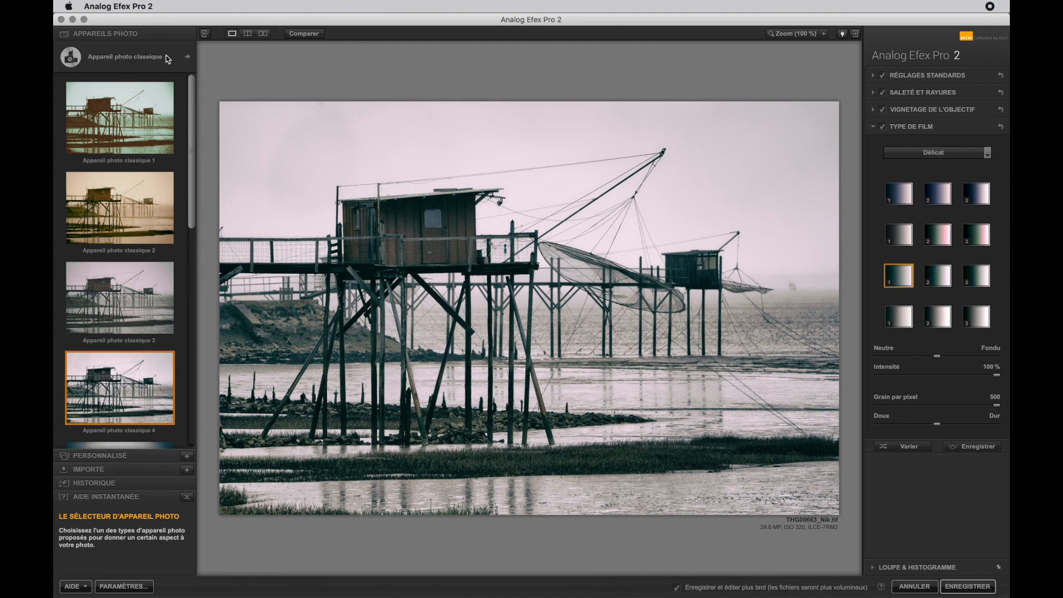
click(189, 58)
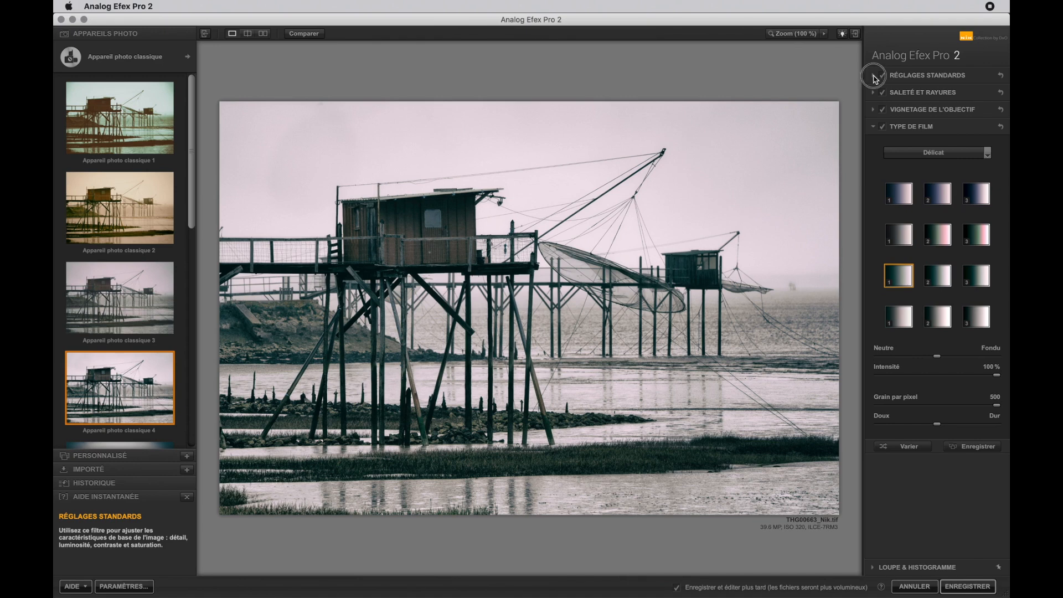
- Examine the preset's standard adjustments with their control point options, its film type, and its lens vignetting settings
click(874, 76)
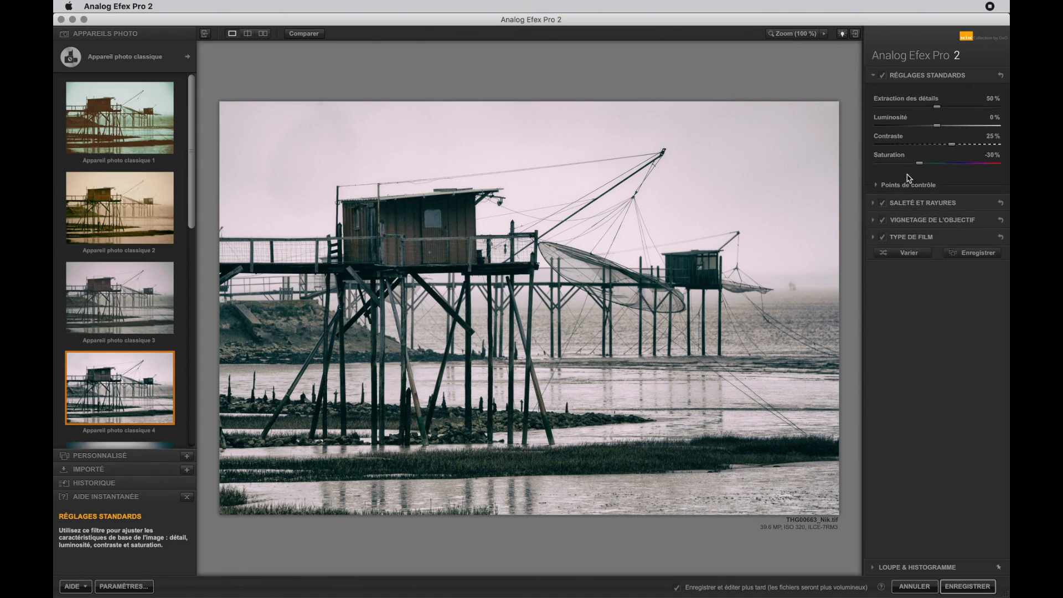
click(876, 186)
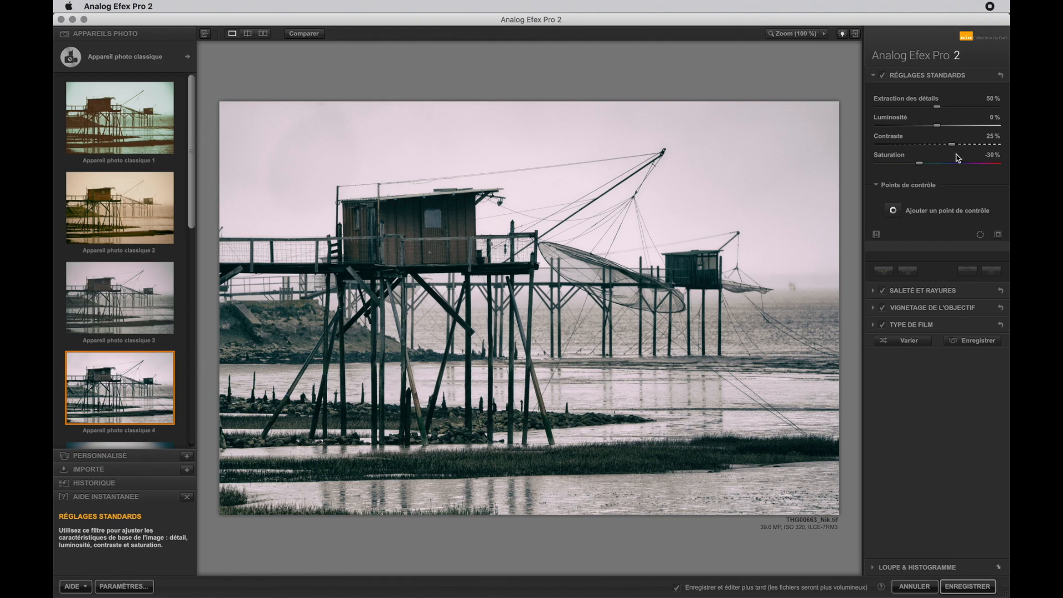
mouse_move(914, 312)
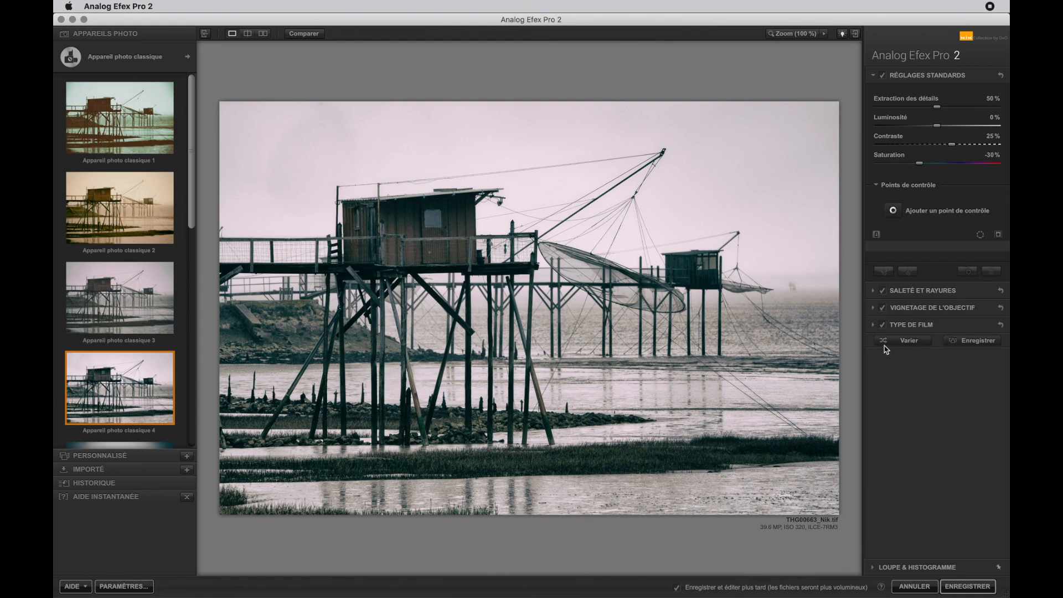
click(873, 327)
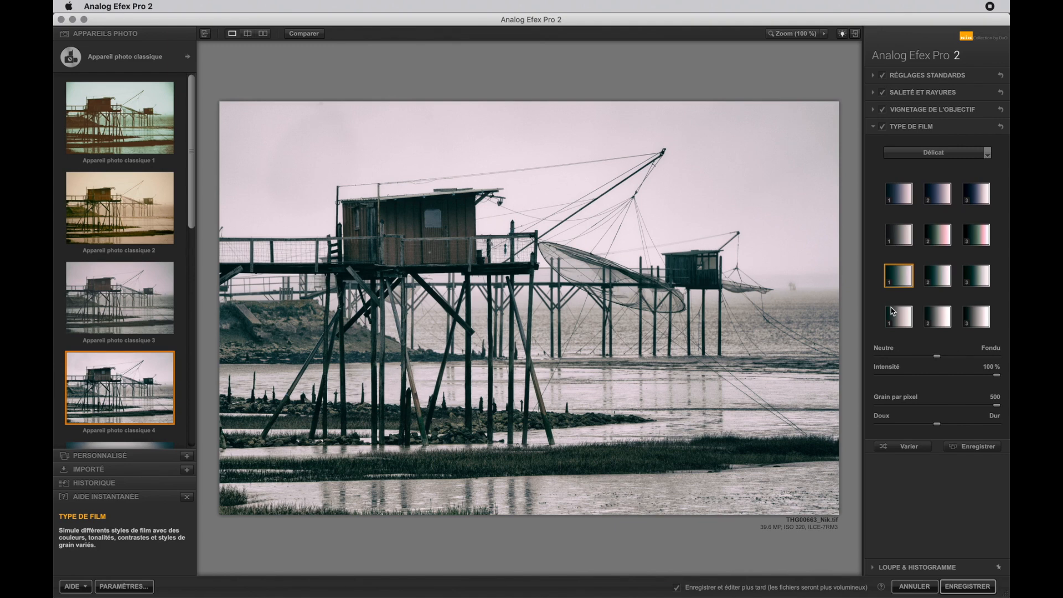
click(873, 111)
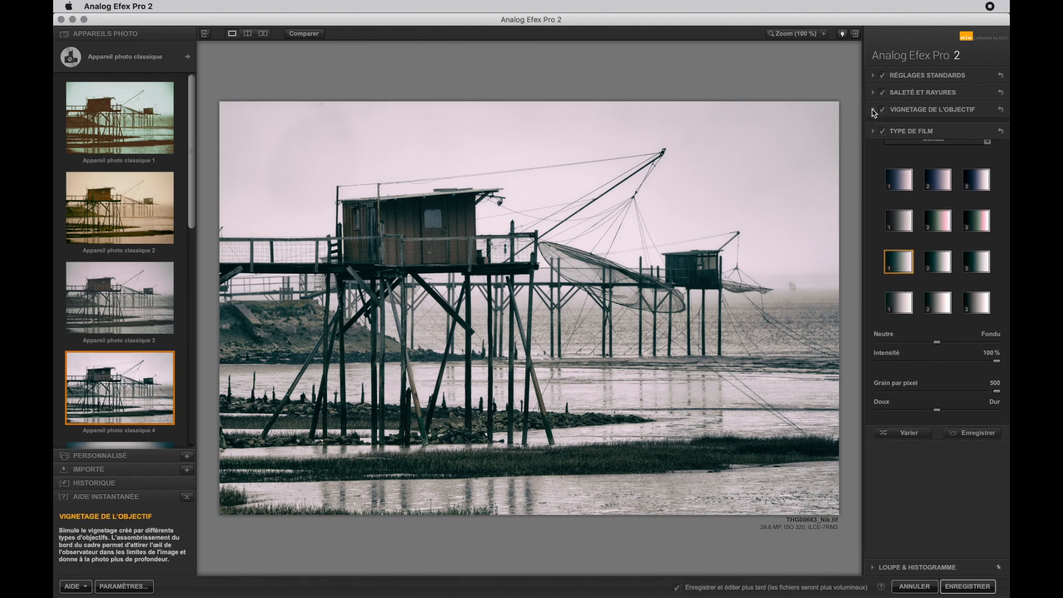
mouse_move(847, 266)
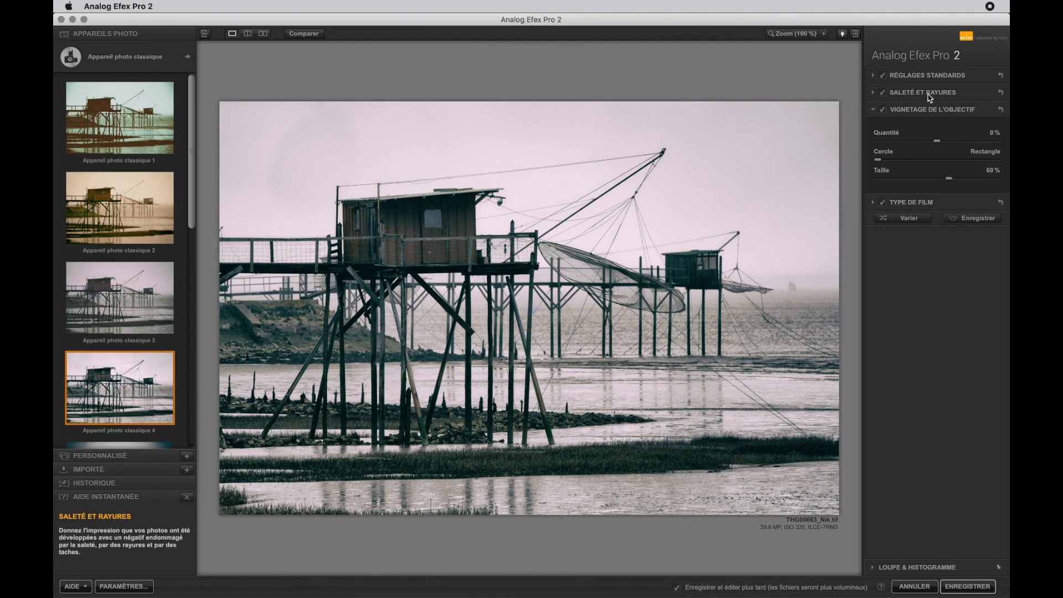
click(873, 109)
- Apply the heaviest Poussière et peluches texture at 100% intensity, and shift its position slightly over the photo
click(875, 93)
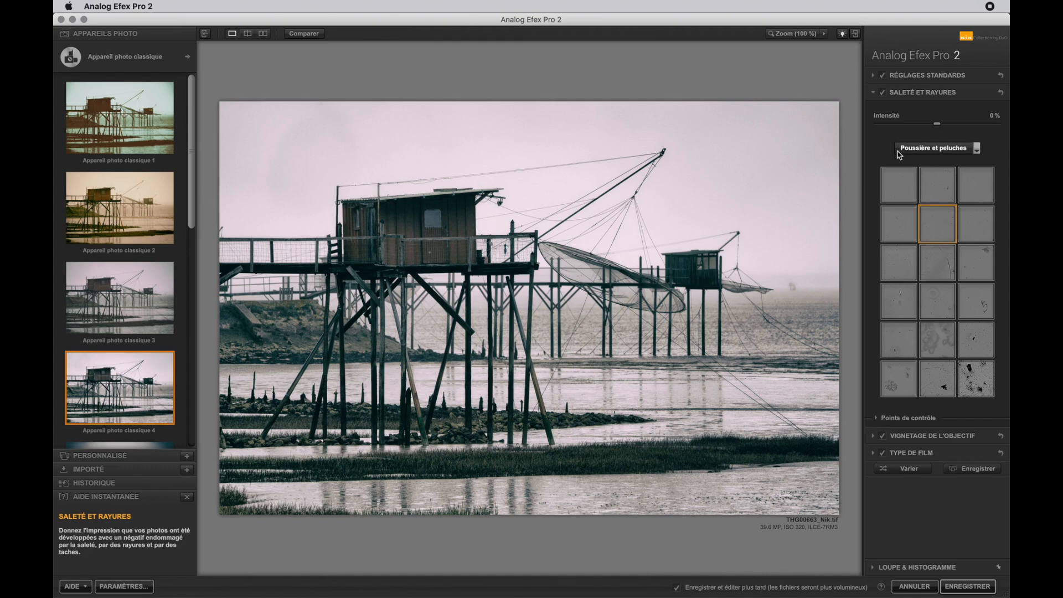
mouse_move(760, 175)
click(977, 382)
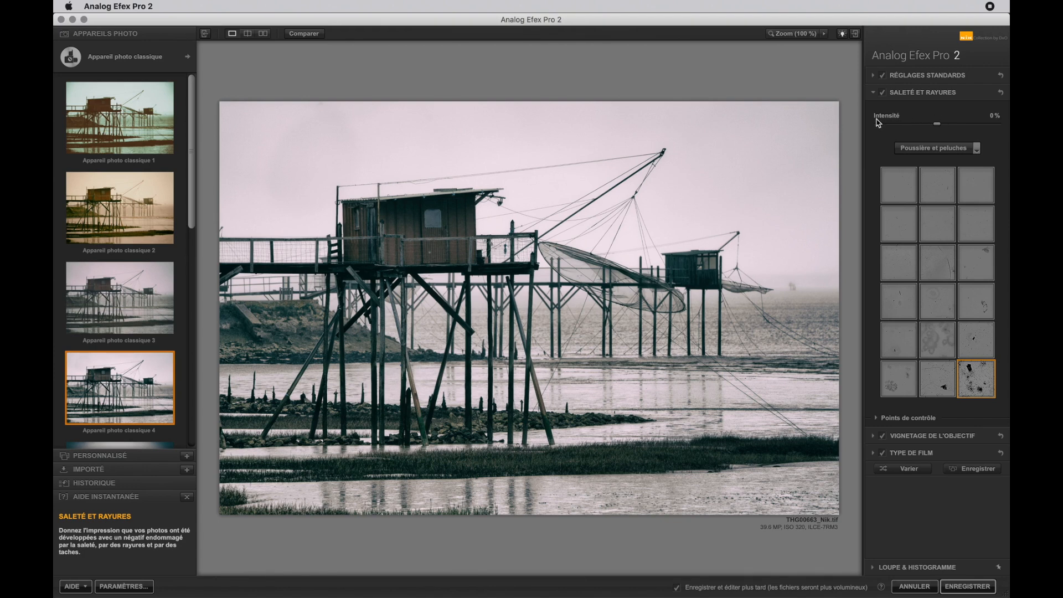
drag(938, 124, 970, 127)
drag(975, 127, 1000, 126)
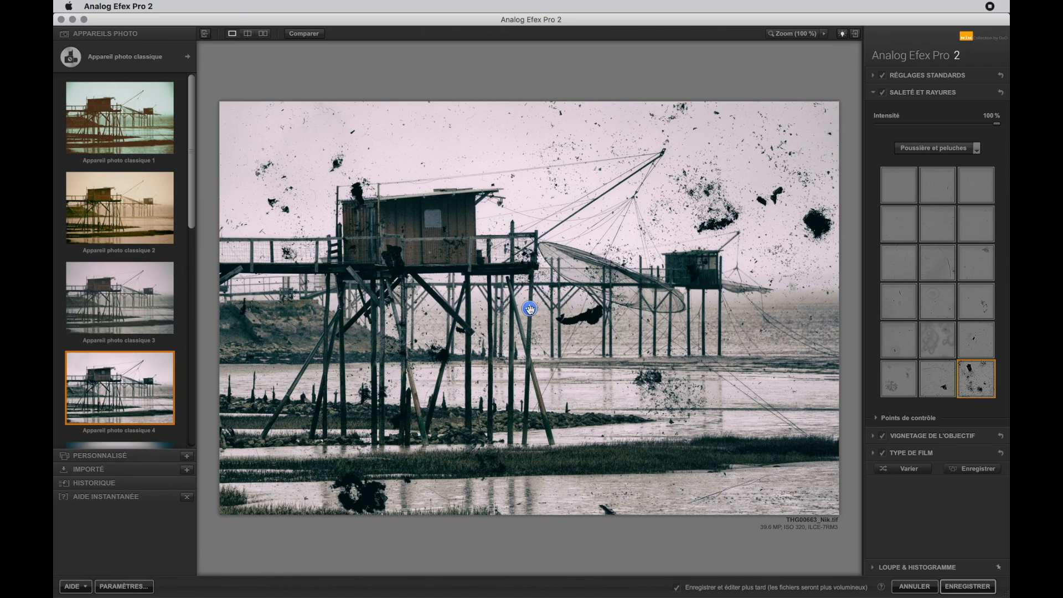
drag(529, 308, 544, 290)
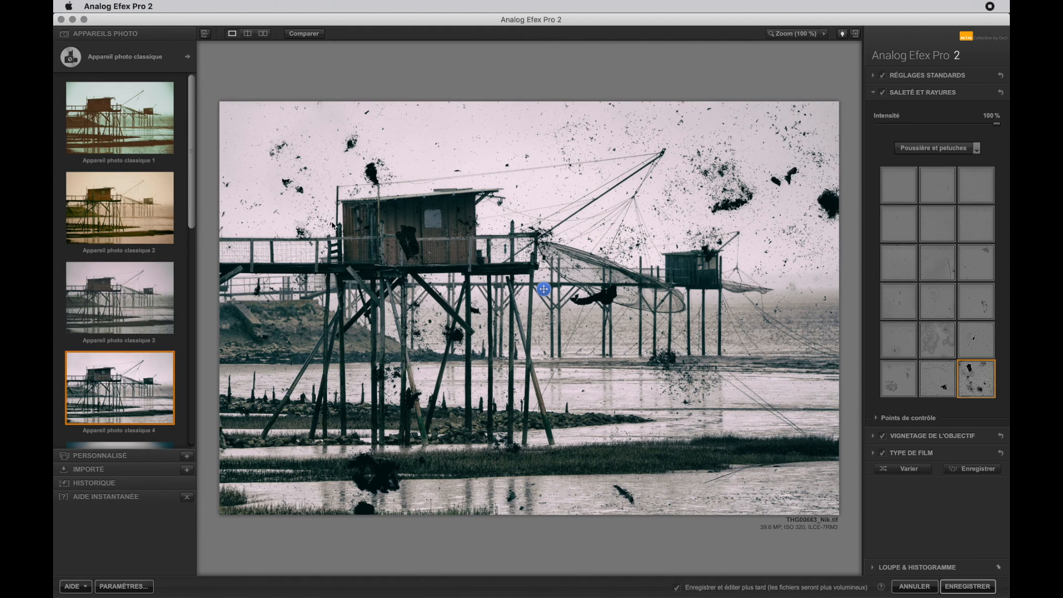
- Add a dirt-and-scratches control point in the sky above the small hut, with a 47% area and reduced texture intensity
click(876, 419)
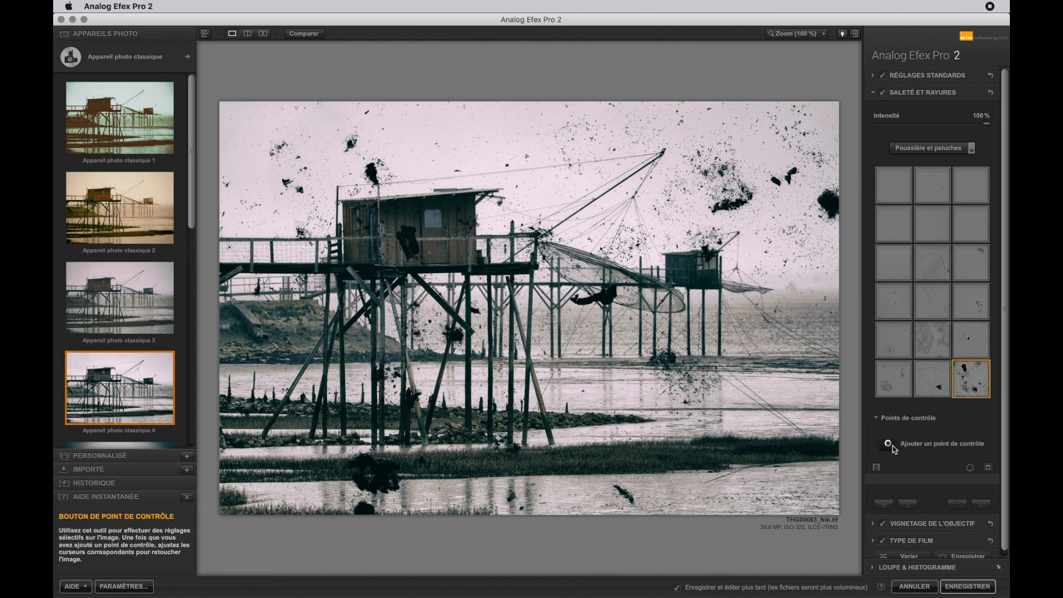
click(888, 443)
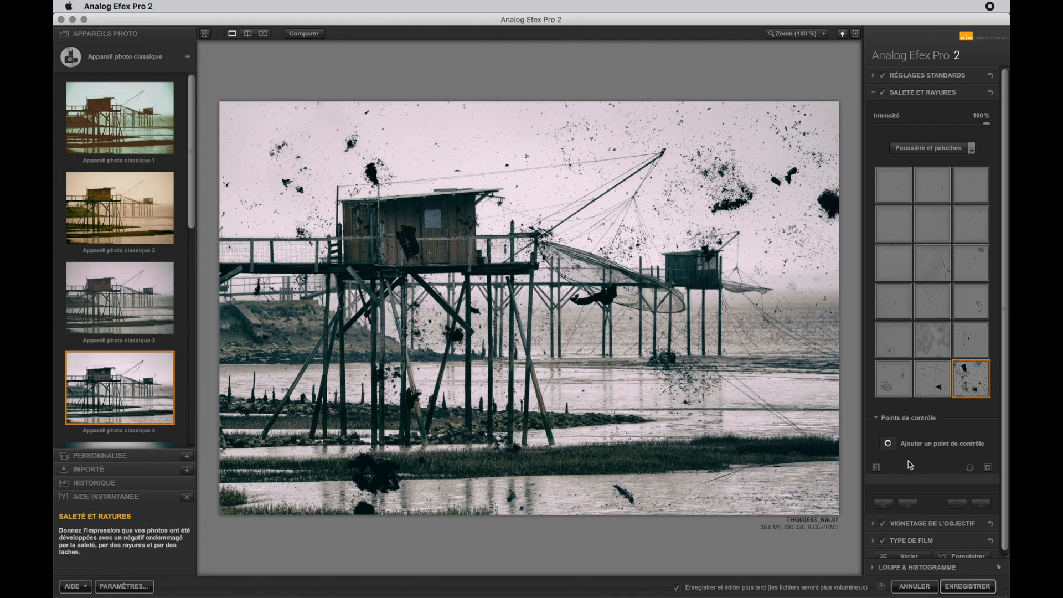
click(768, 174)
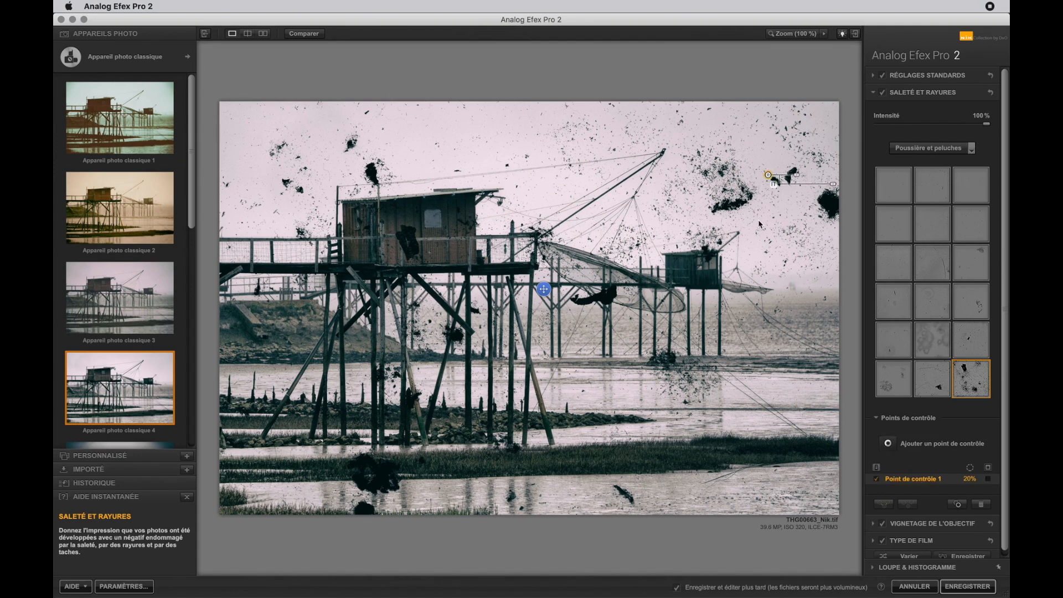
drag(796, 174, 809, 176)
drag(833, 188, 806, 191)
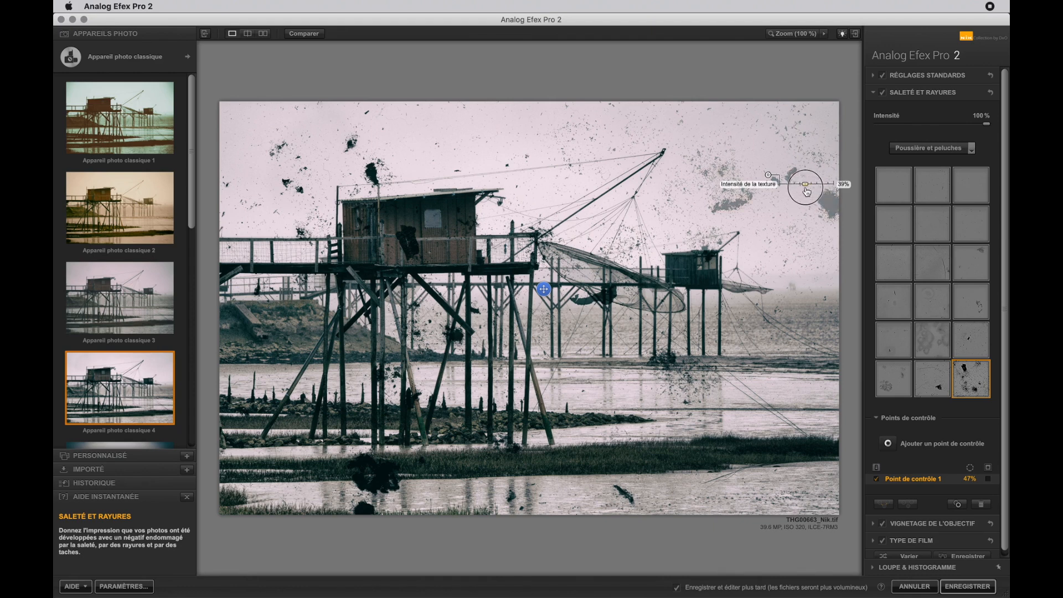
drag(807, 191, 803, 192)
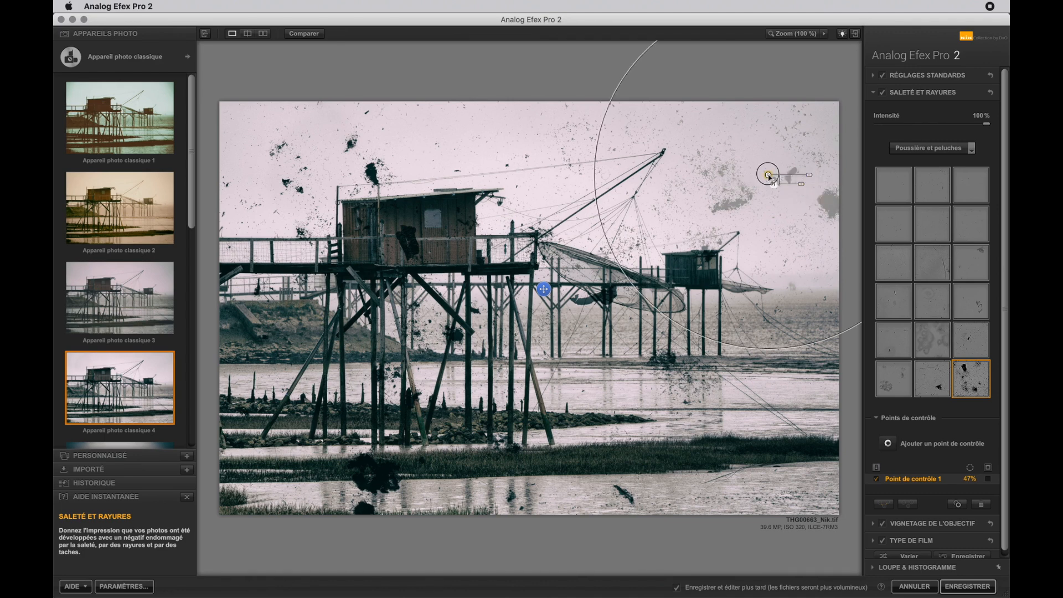
- Try the control point in the sky beside the large hut, and return it to the sky above the small hut
drag(770, 177, 306, 219)
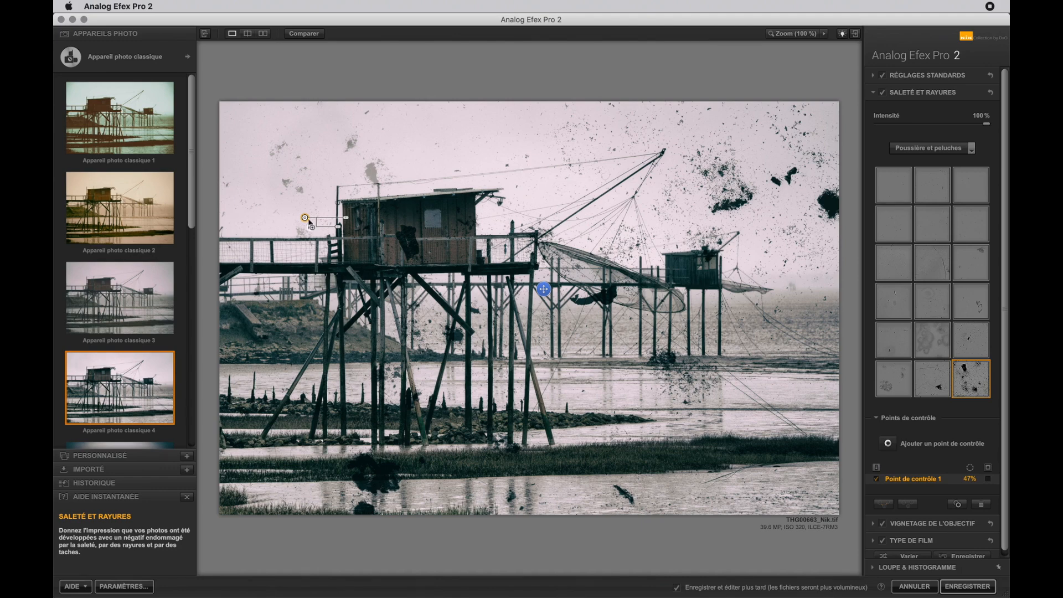
drag(305, 218, 784, 180)
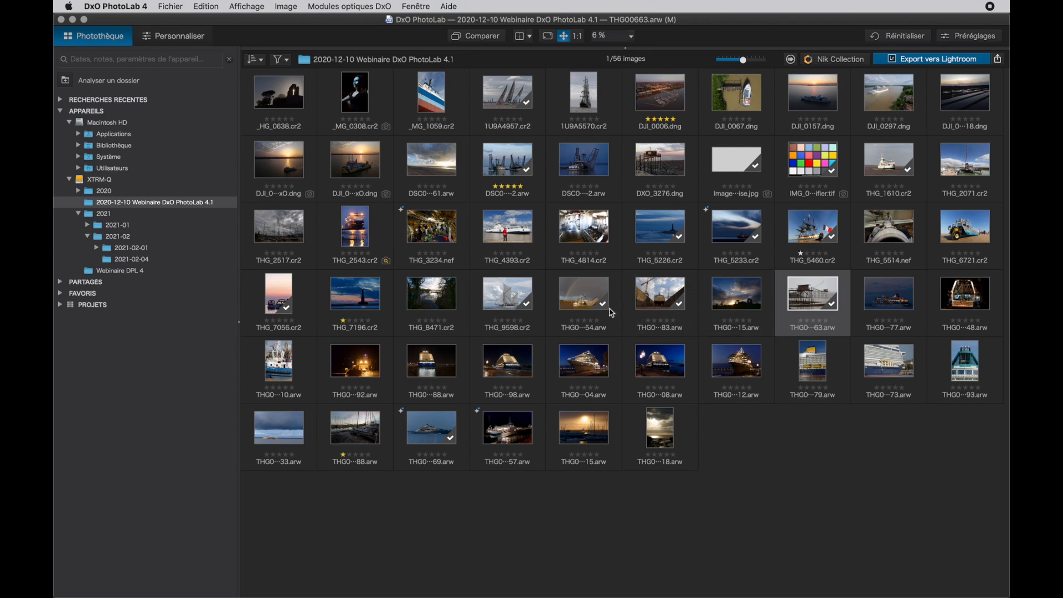
- Open THG00554.arw in Color Efex Pro 4, accepting the plugin export settings of 16-bit TIFF with the original ICC profile
click(579, 301)
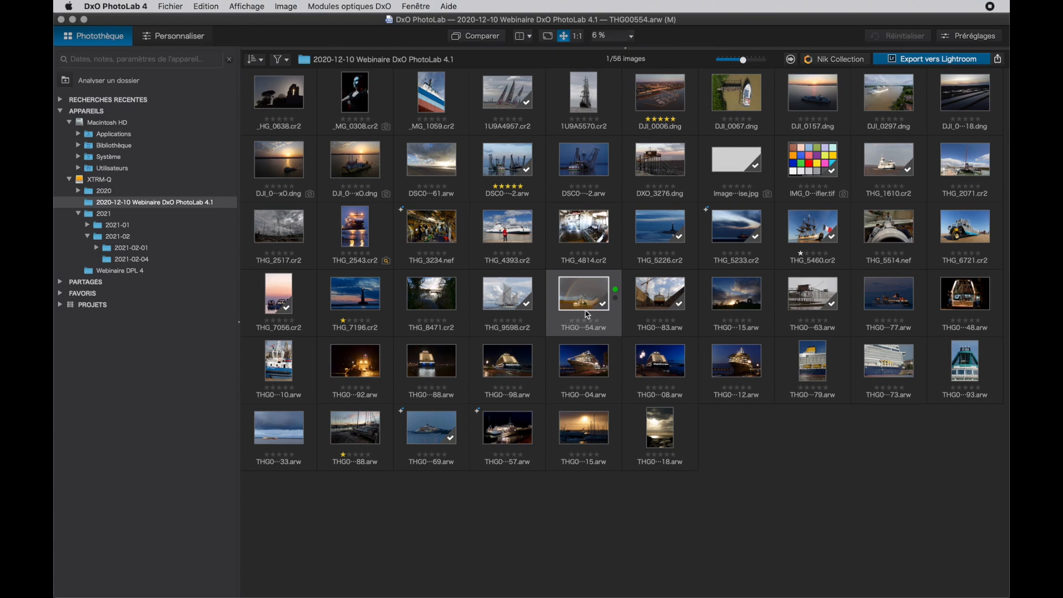
click(837, 62)
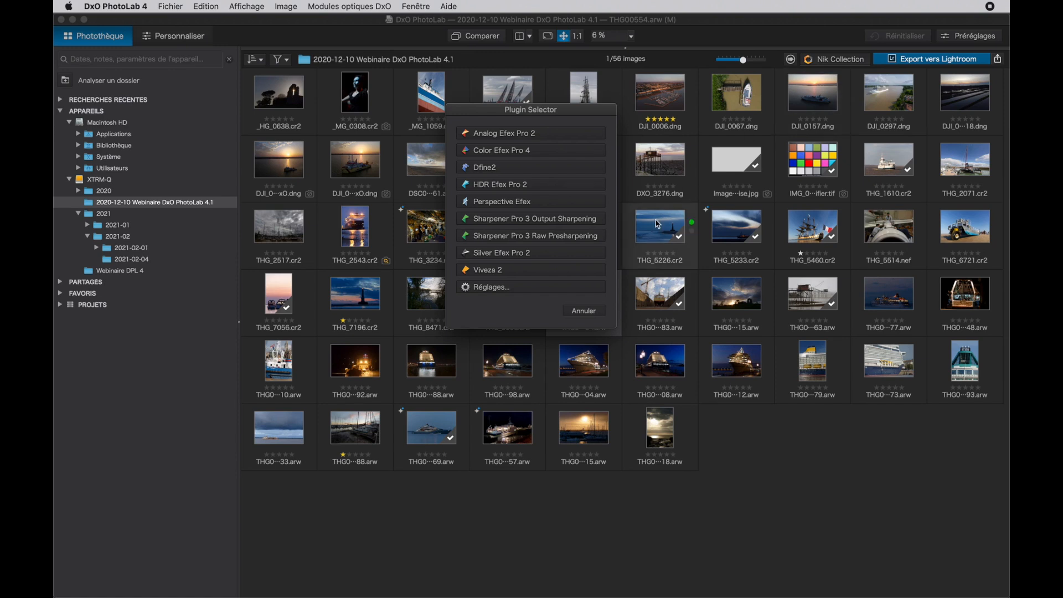
click(490, 287)
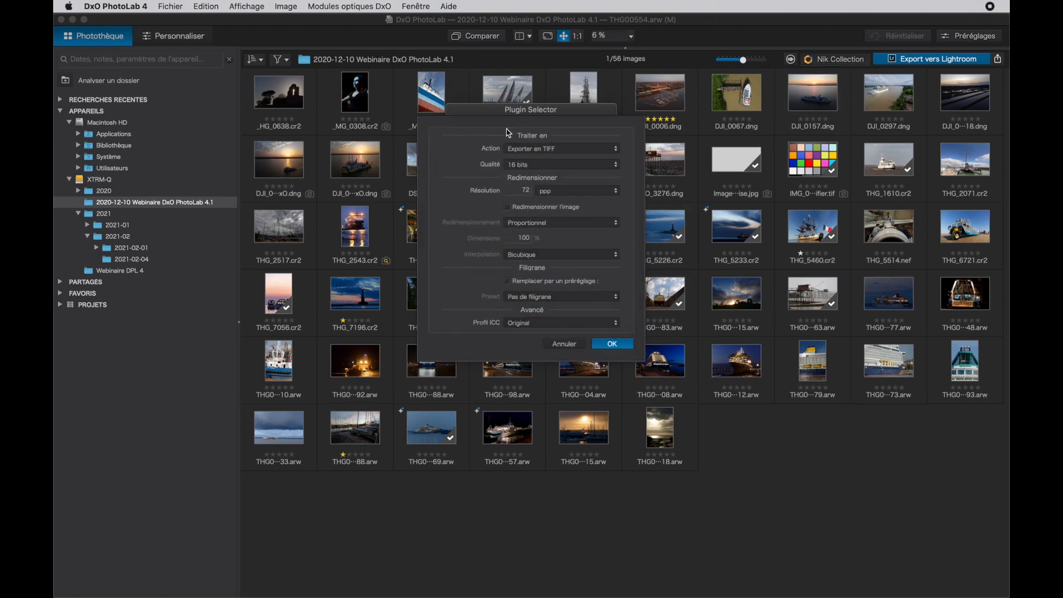
click(612, 344)
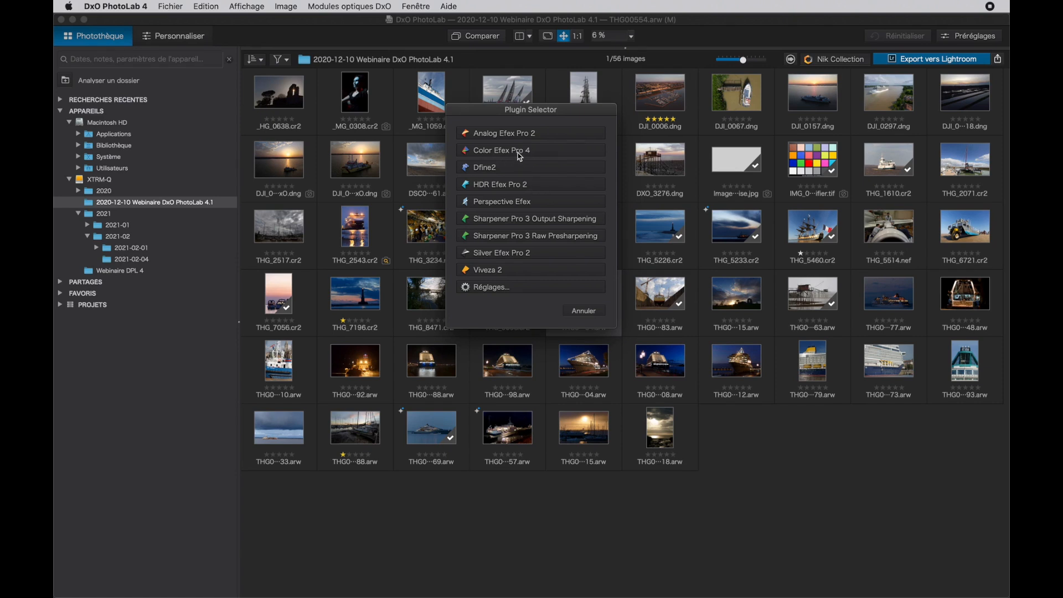
click(508, 155)
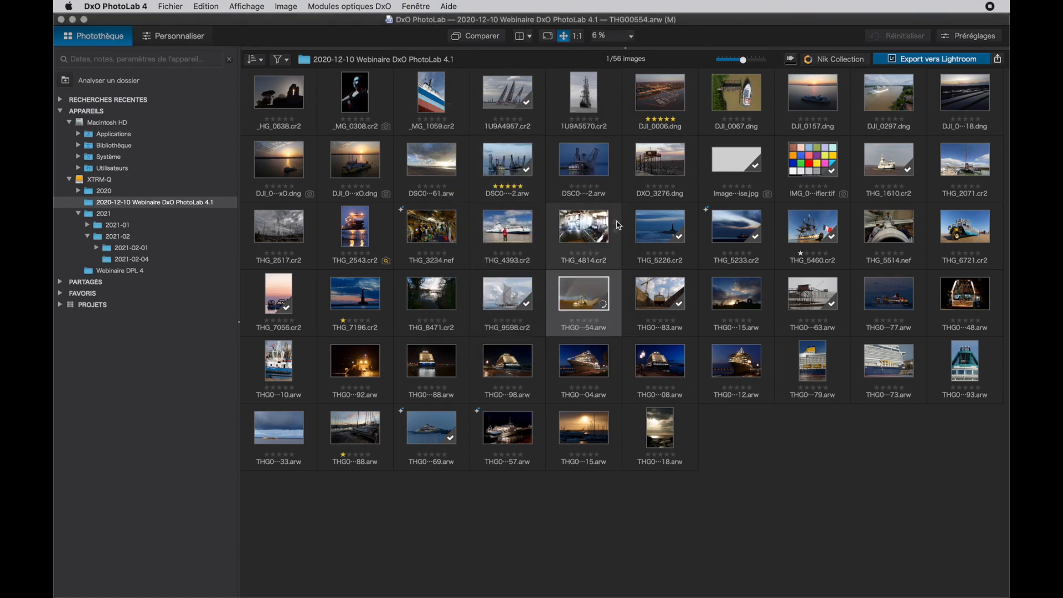
click(790, 61)
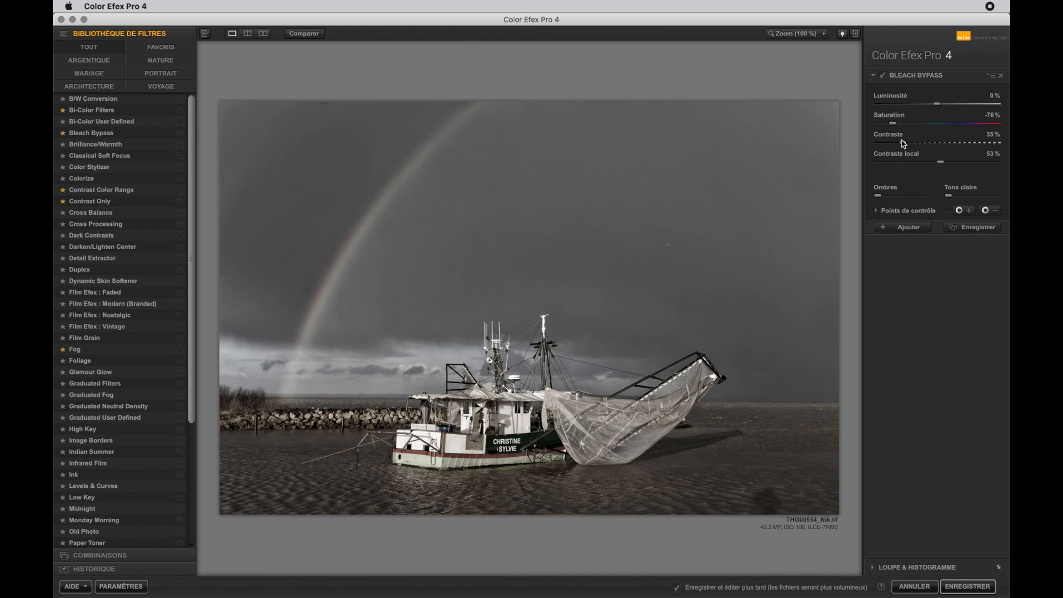
- Set the Bleach Bypass contrast to 70%, and add a 0% opacity control point on the water beyond the boat's net
drag(903, 143, 965, 146)
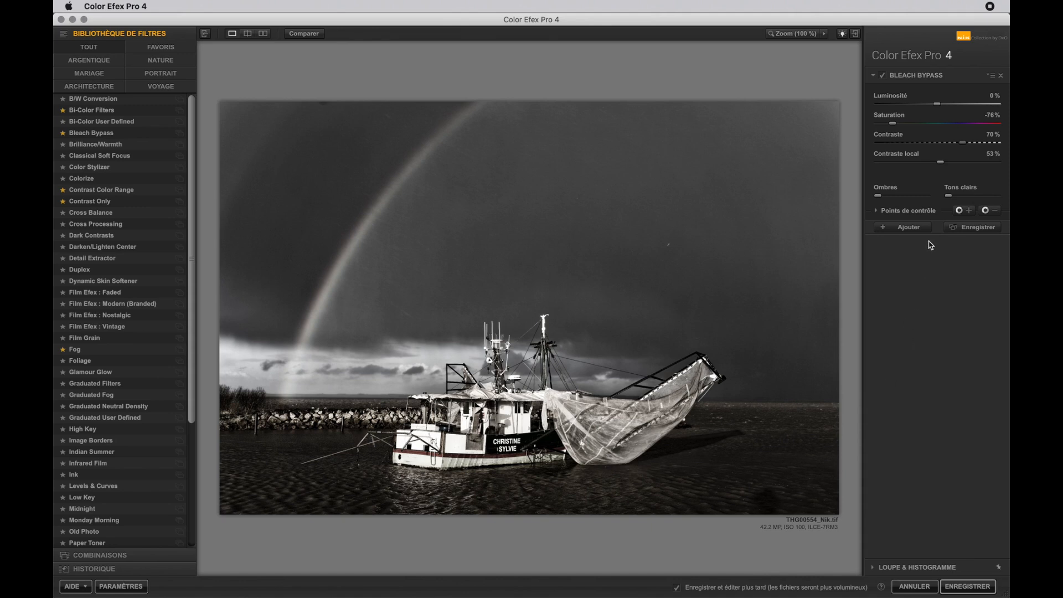
mouse_move(979, 194)
click(876, 211)
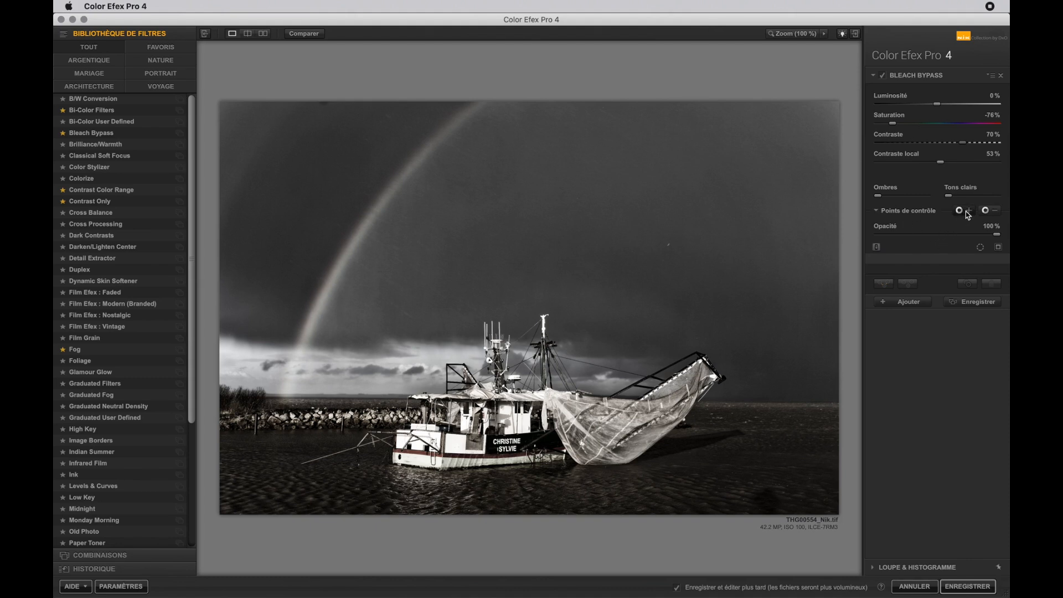
click(994, 214)
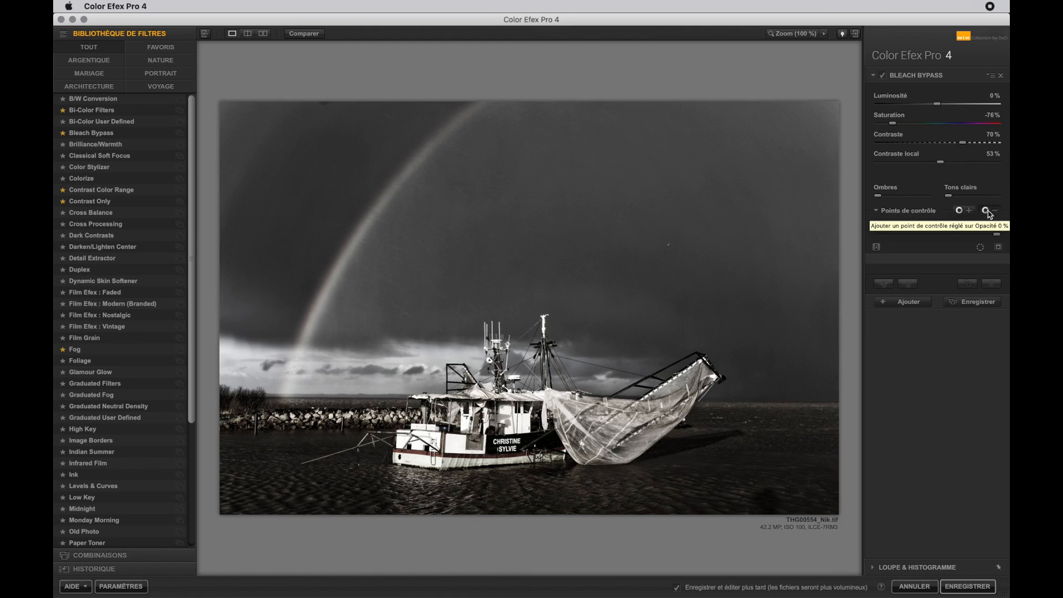
click(781, 455)
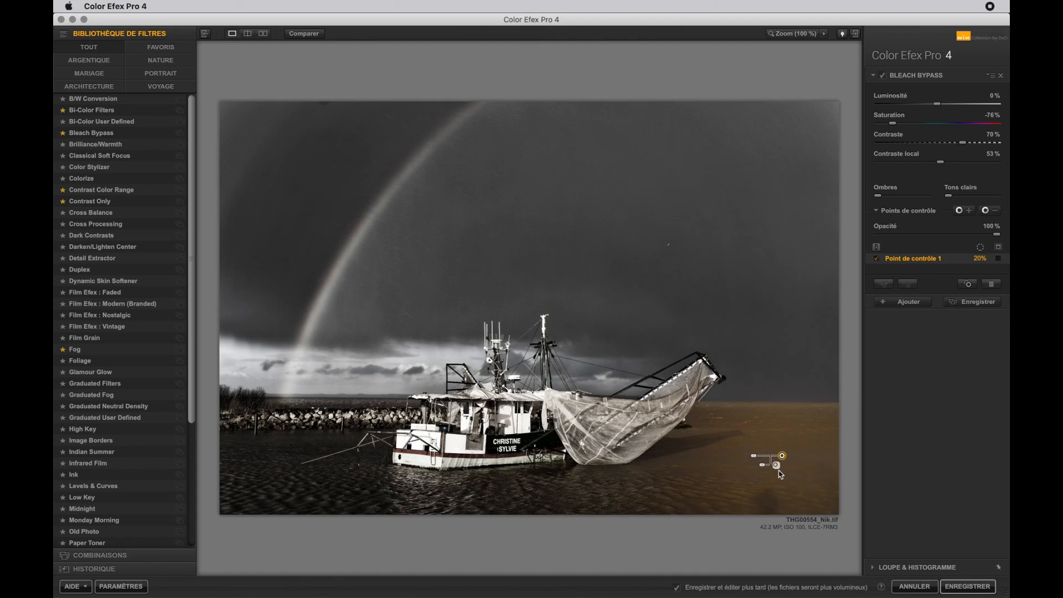
- Reduce the area of the control point on the water beyond the net to 18%, and lower its opacity to the minimum
mouse_move(754, 460)
drag(754, 461, 752, 460)
mouse_move(764, 468)
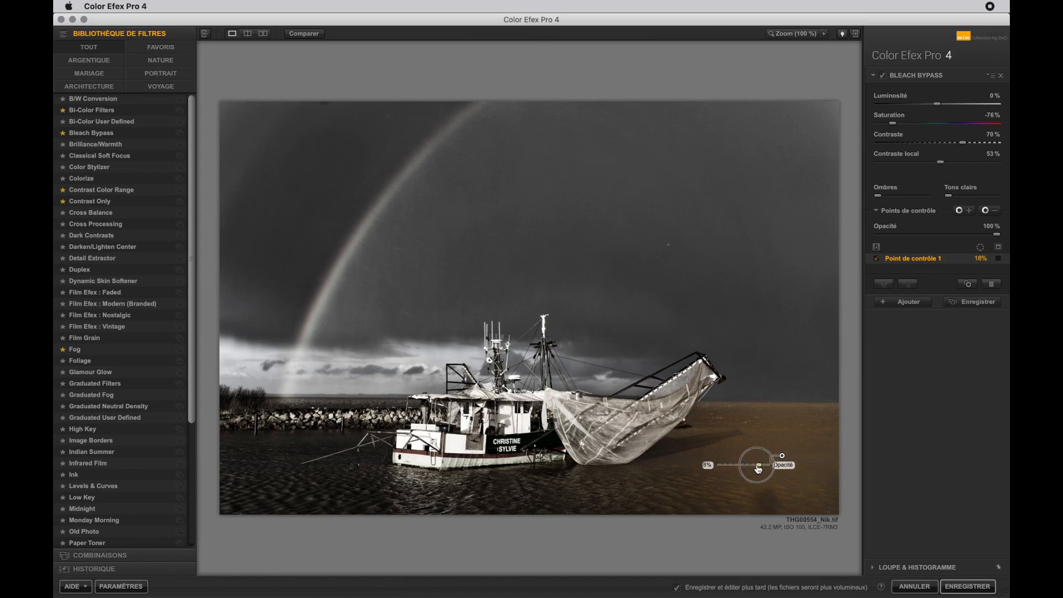
mouse_move(756, 470)
mouse_down()
mouse_move(745, 471)
mouse_move(754, 471)
mouse_up()
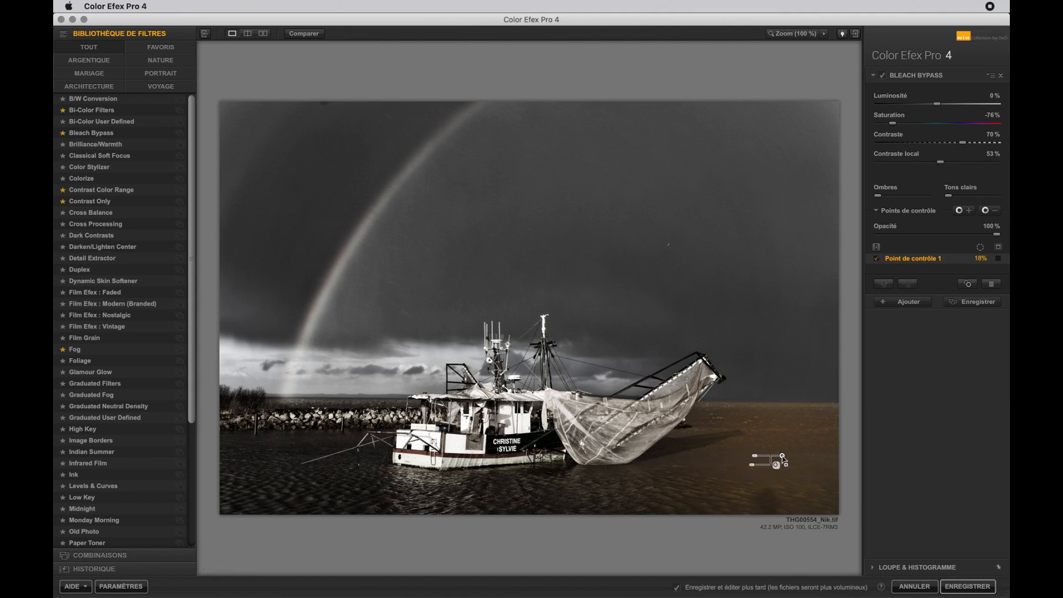
- Copy the control point across the water below and beyond the boat's bow, giving the last copy a 28% area, and save the image
drag(782, 457, 321, 488)
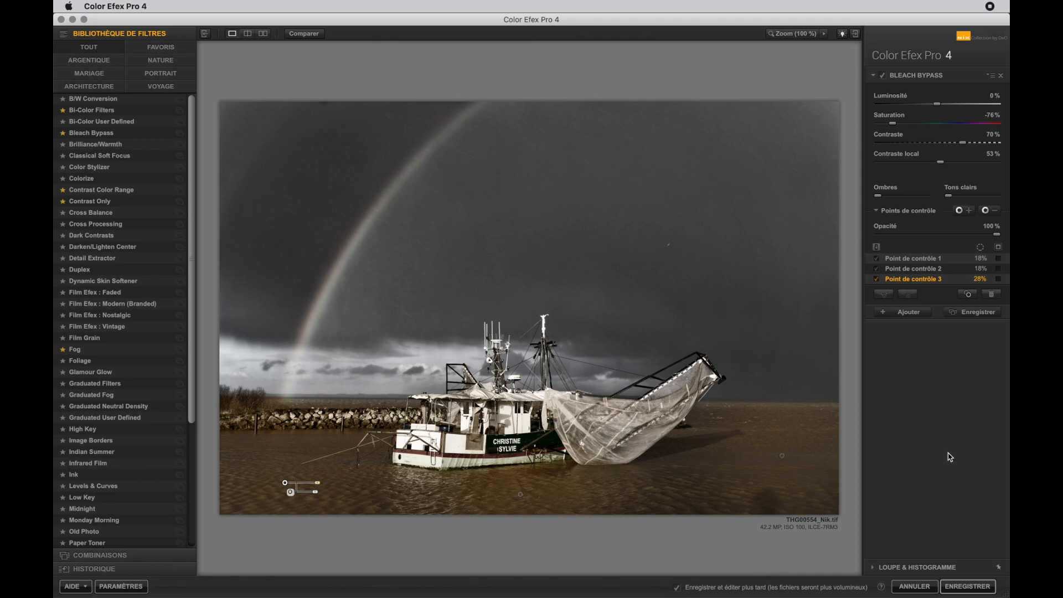
click(977, 590)
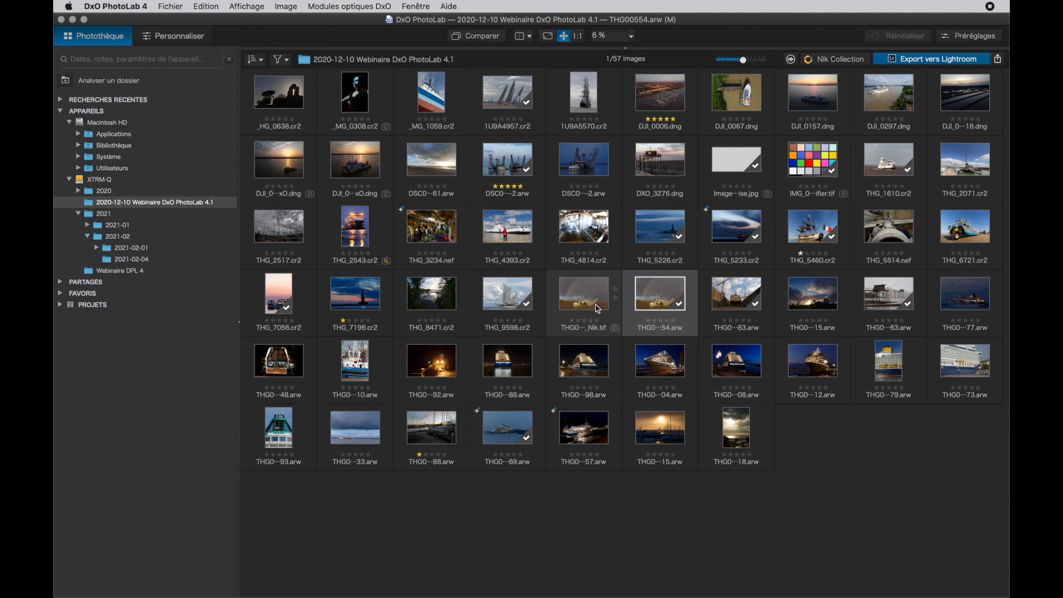
- Reopen THG00554_Nik.tif in Color Efex Pro 4, with the plugin action set to export the selected files without processing
click(584, 299)
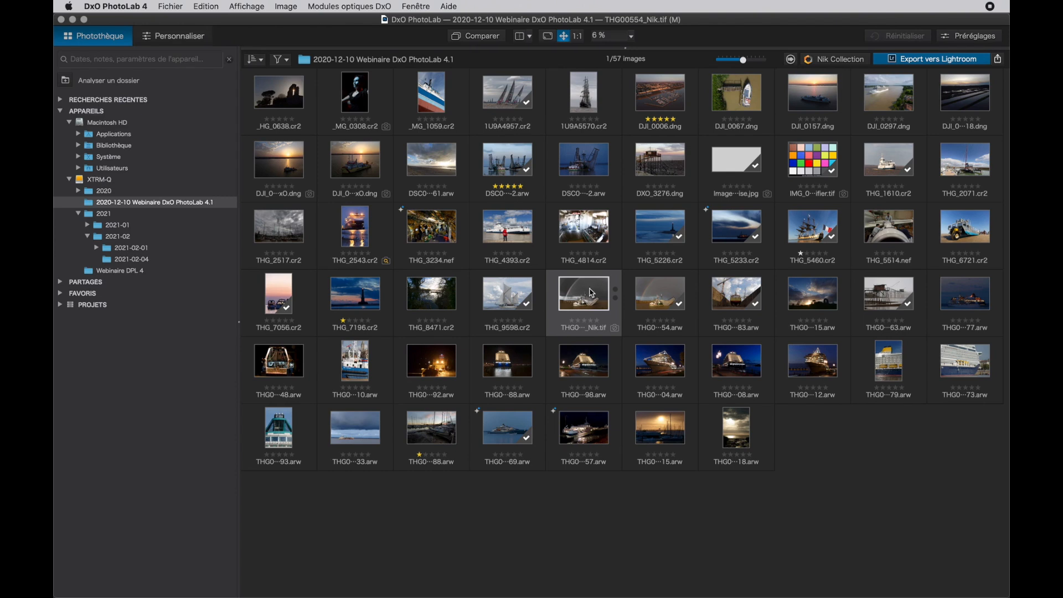
click(840, 62)
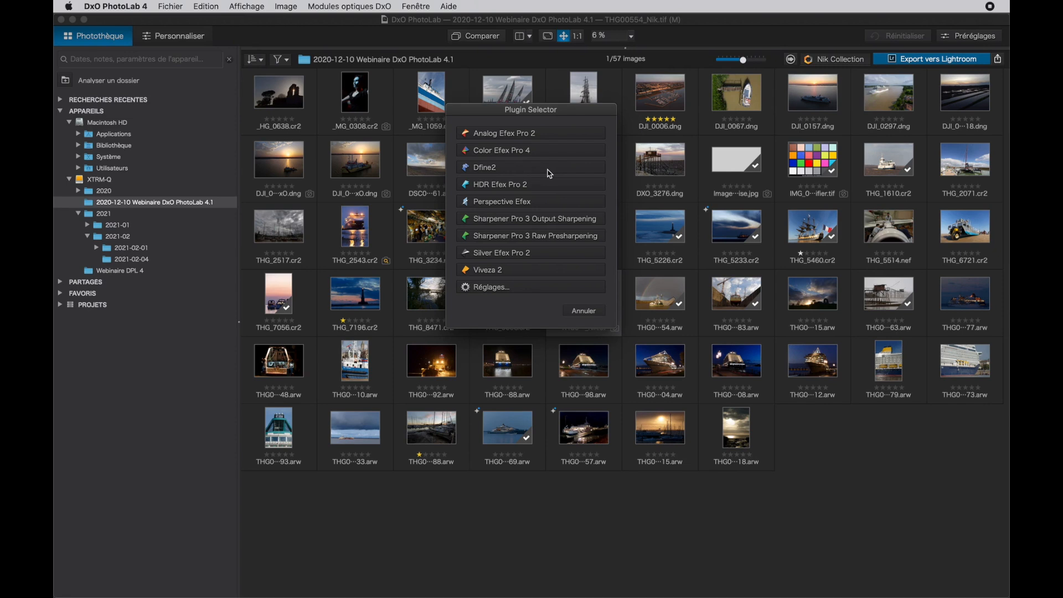
click(510, 288)
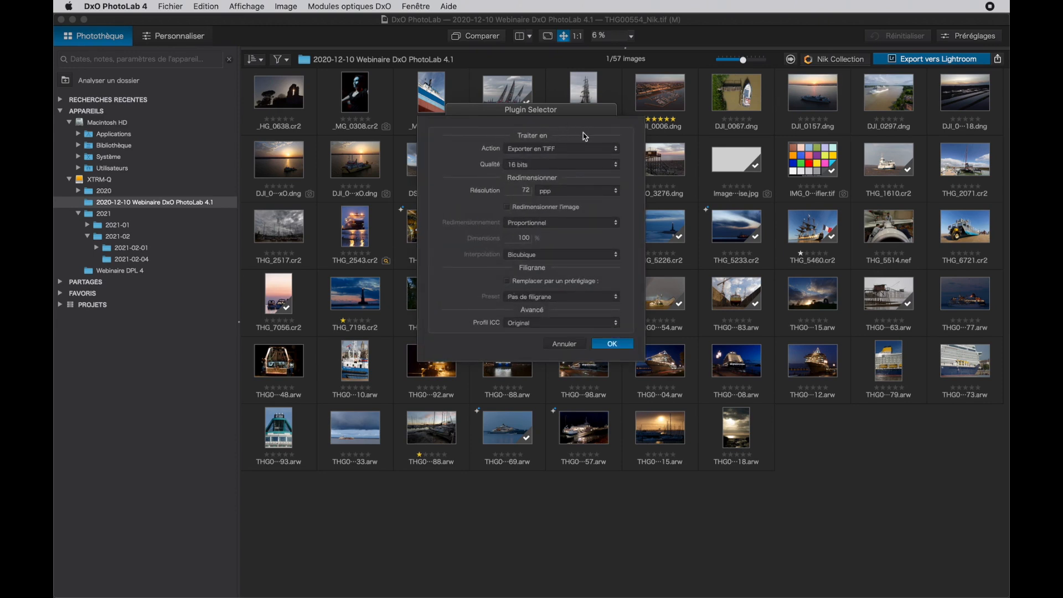
click(617, 149)
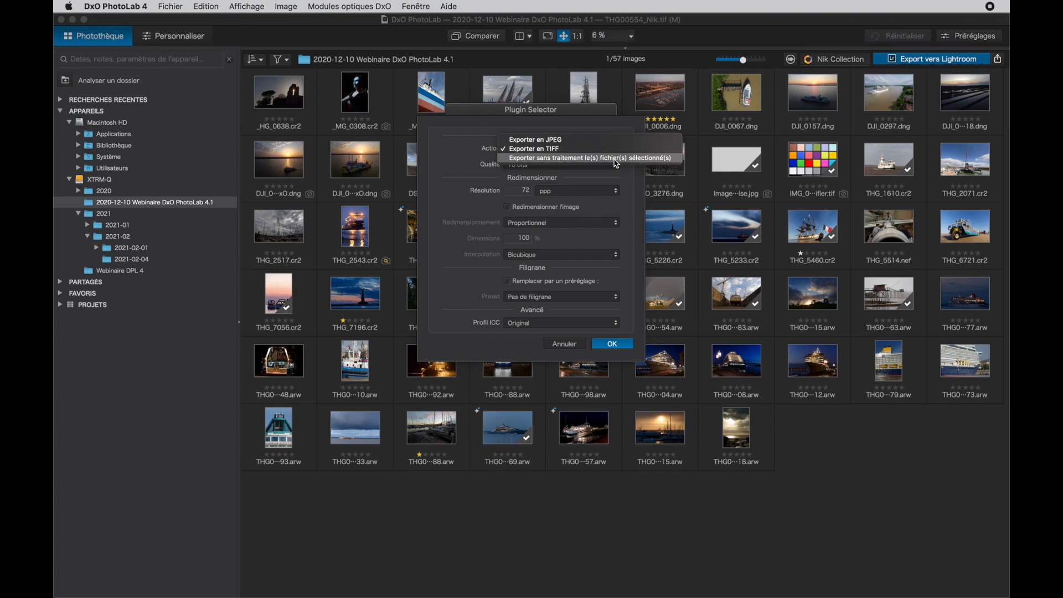
click(616, 159)
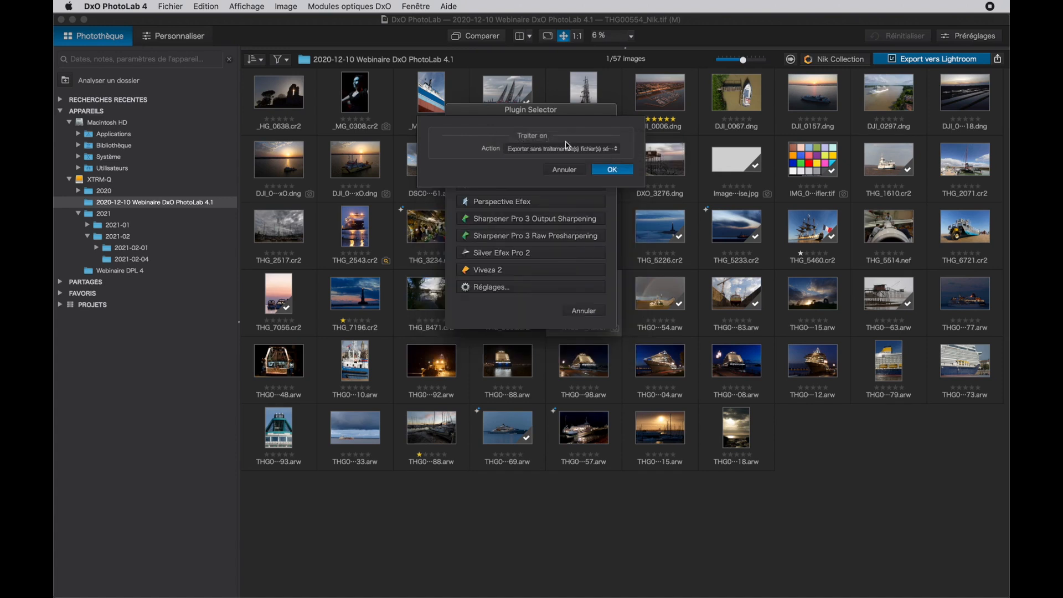
click(593, 152)
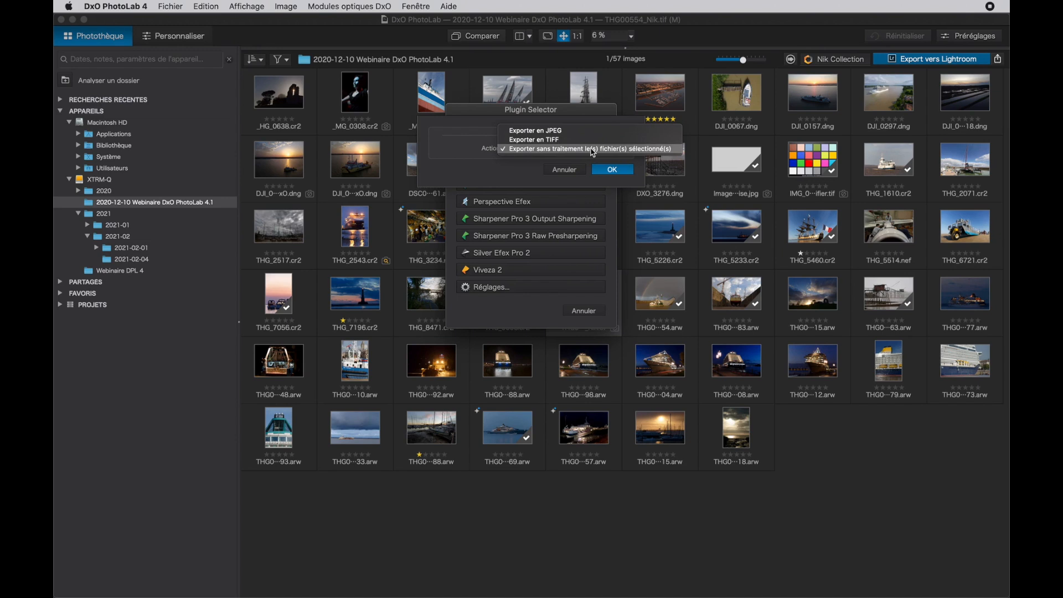
click(593, 151)
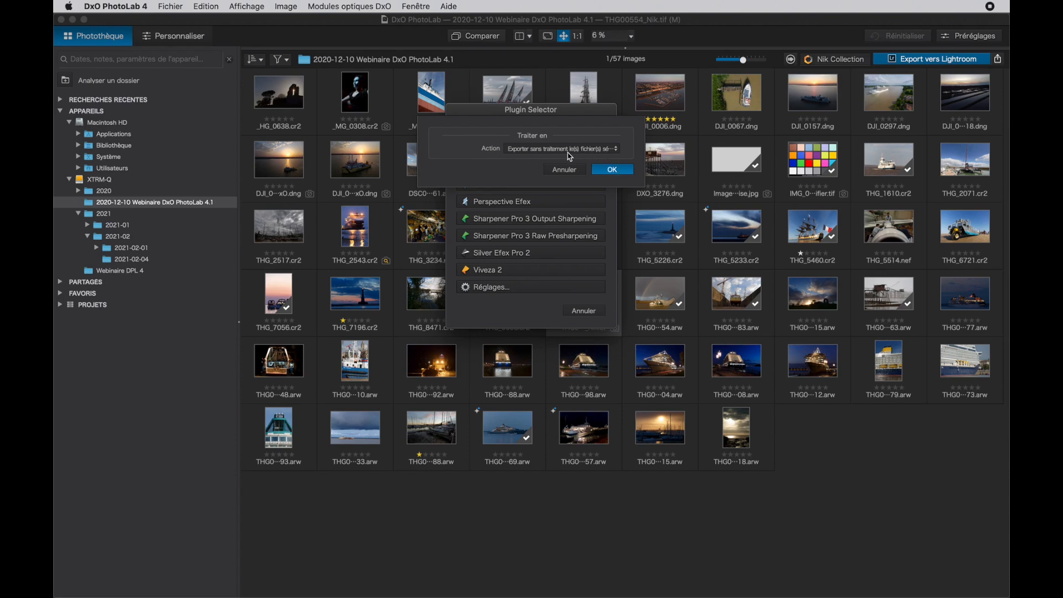
click(613, 170)
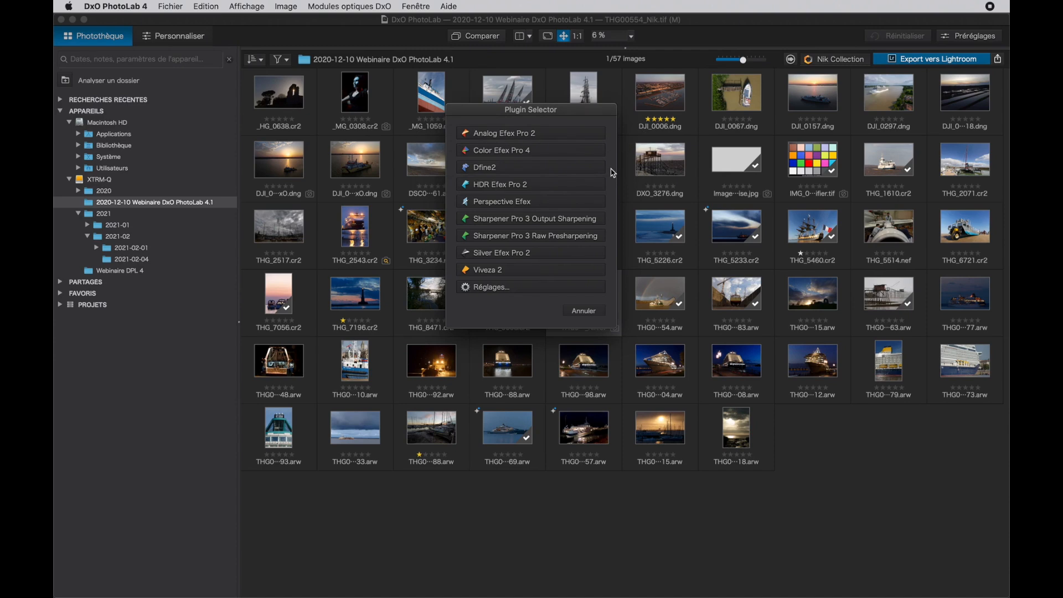
click(506, 150)
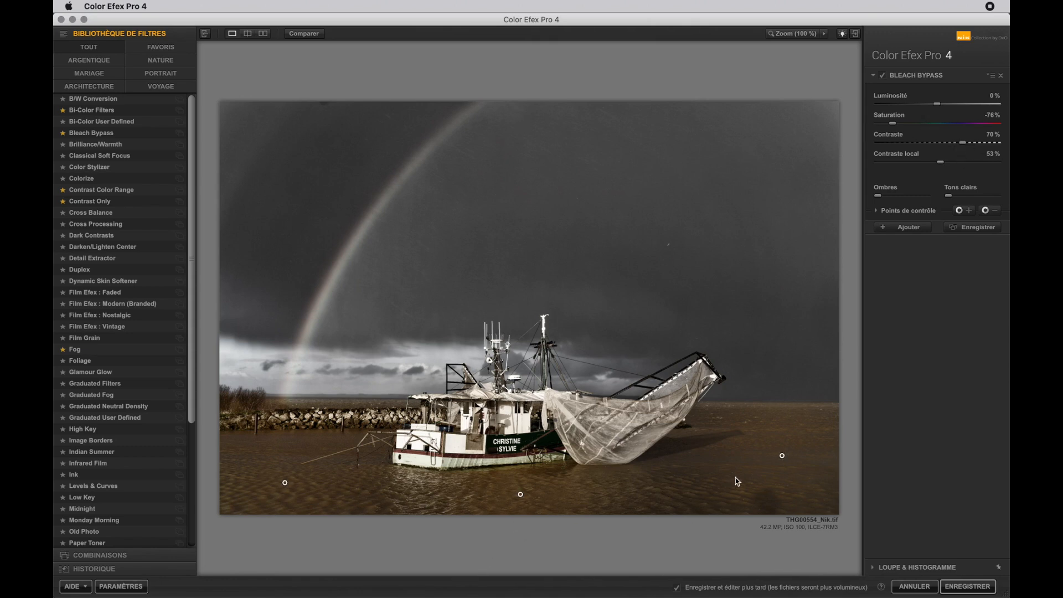
- Check the three saved control points on the water, set the Bleach Bypass contrast to 35%, and save the image
click(782, 456)
click(520, 495)
click(284, 485)
click(783, 456)
drag(966, 147, 904, 148)
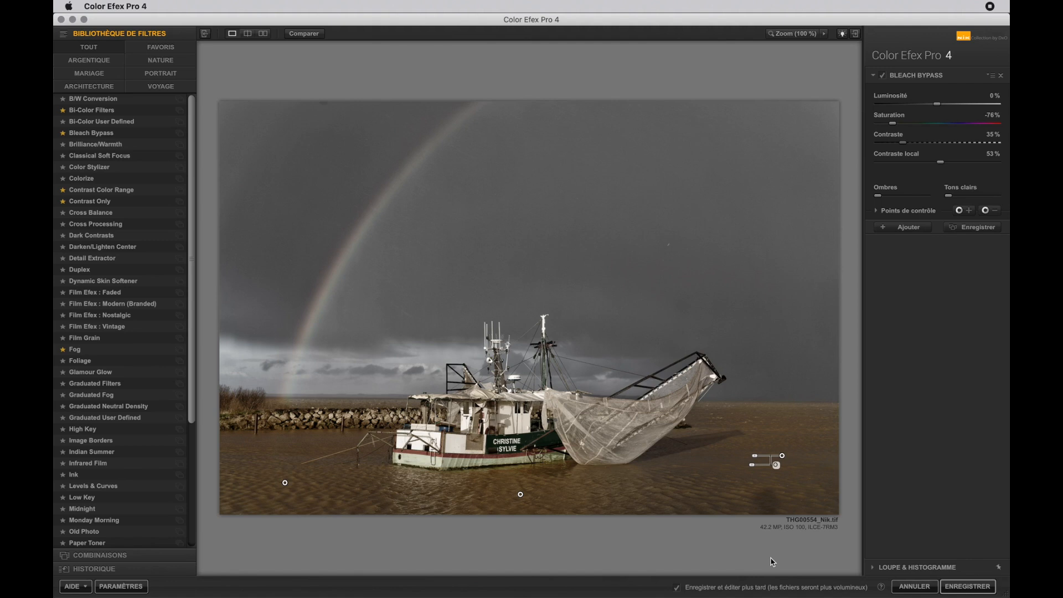
click(971, 589)
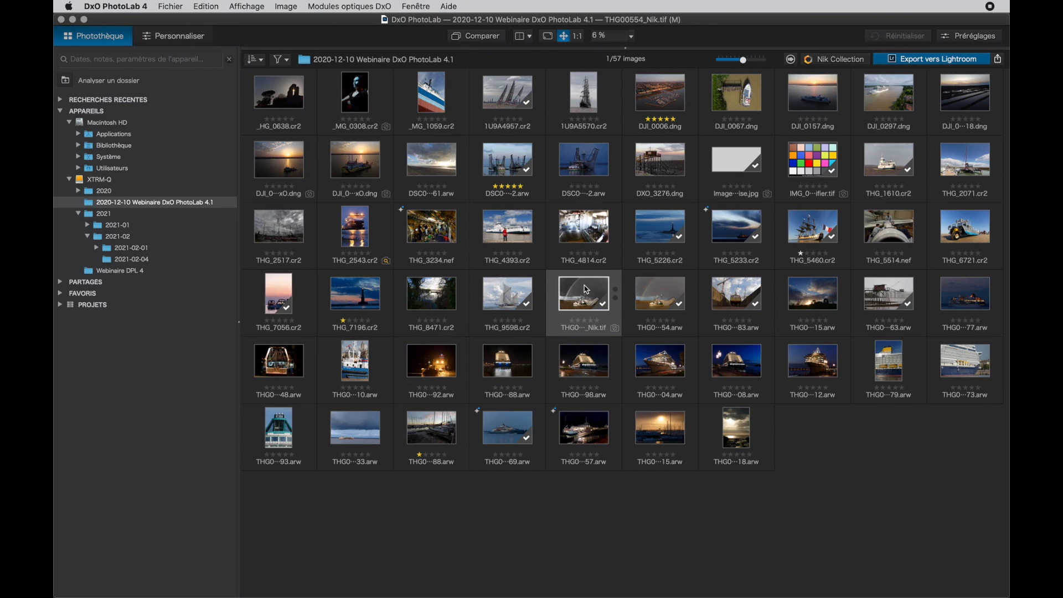
- Switch to Lightroom Classic and open THG_9598.cr2 in Silver Efex Pro 2 as a 16-bit sRGB TIFF copy with Lightroom corrections
key(super+Tab)
key(super+Tab)
key(super+Tab)
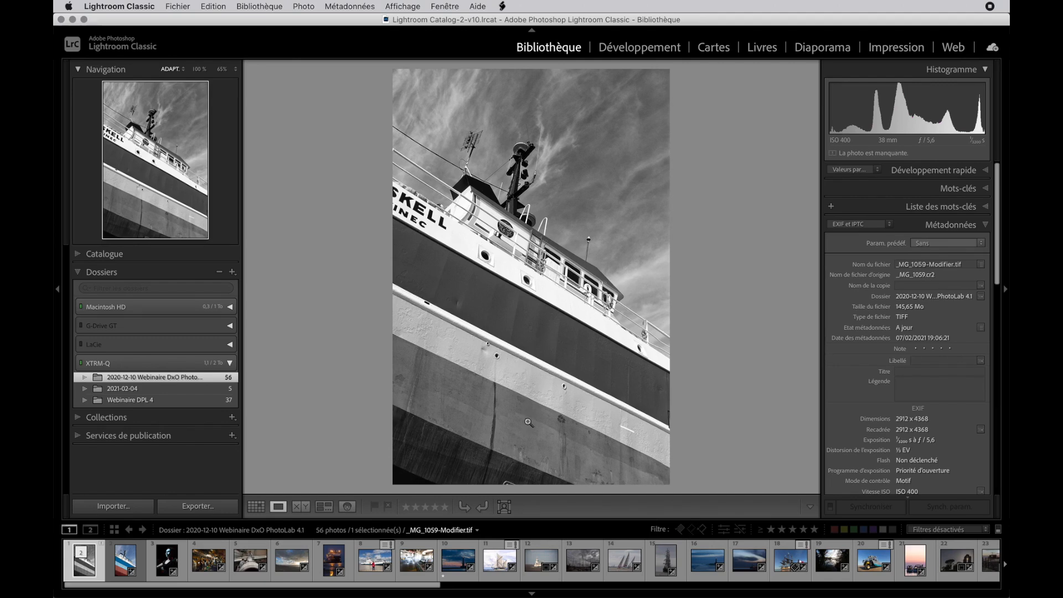
click(498, 561)
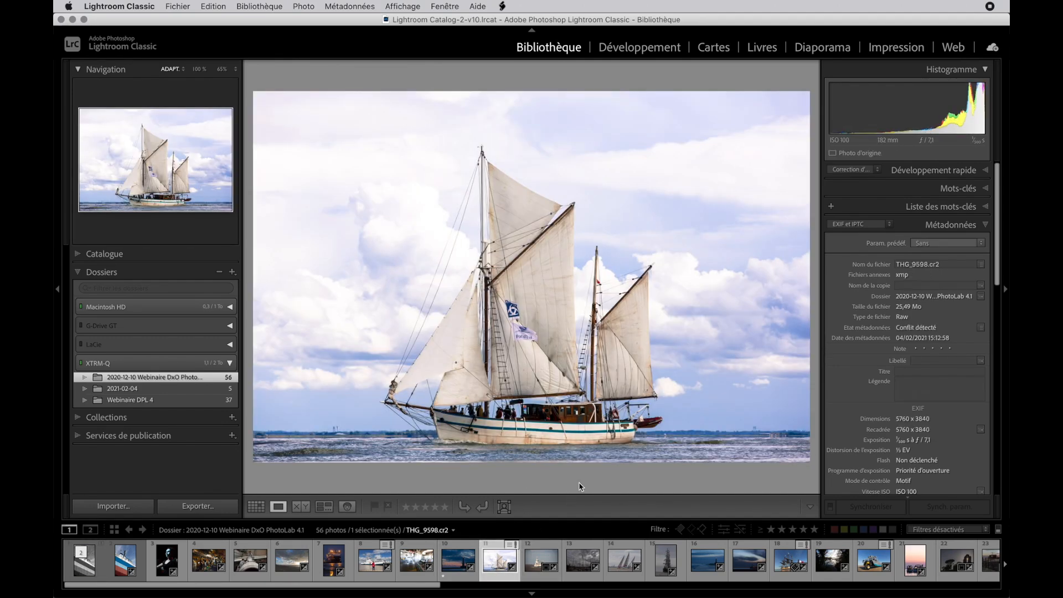
right_click(464, 154)
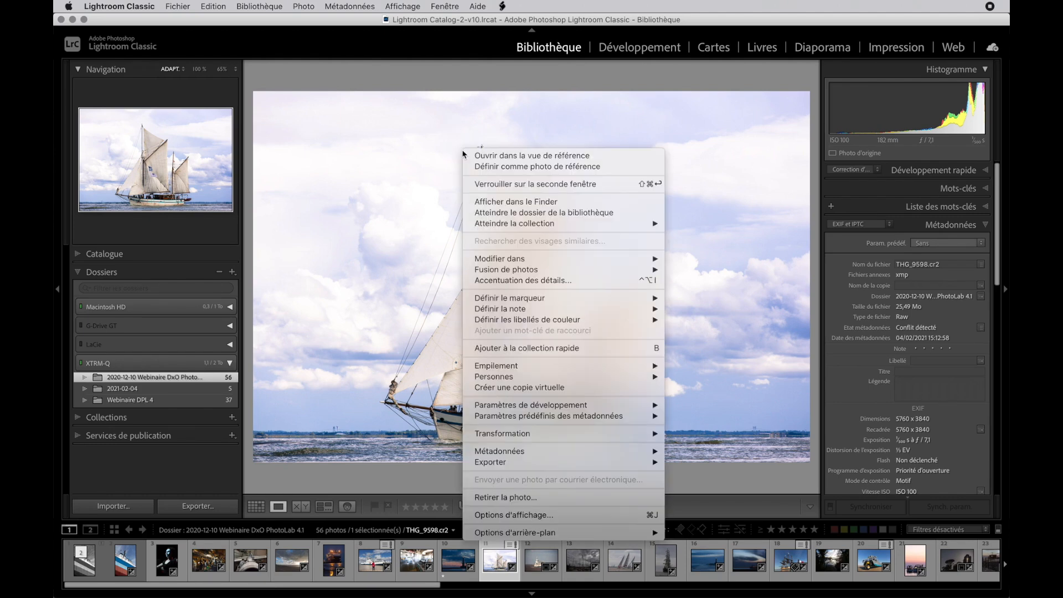
mouse_move(557, 262)
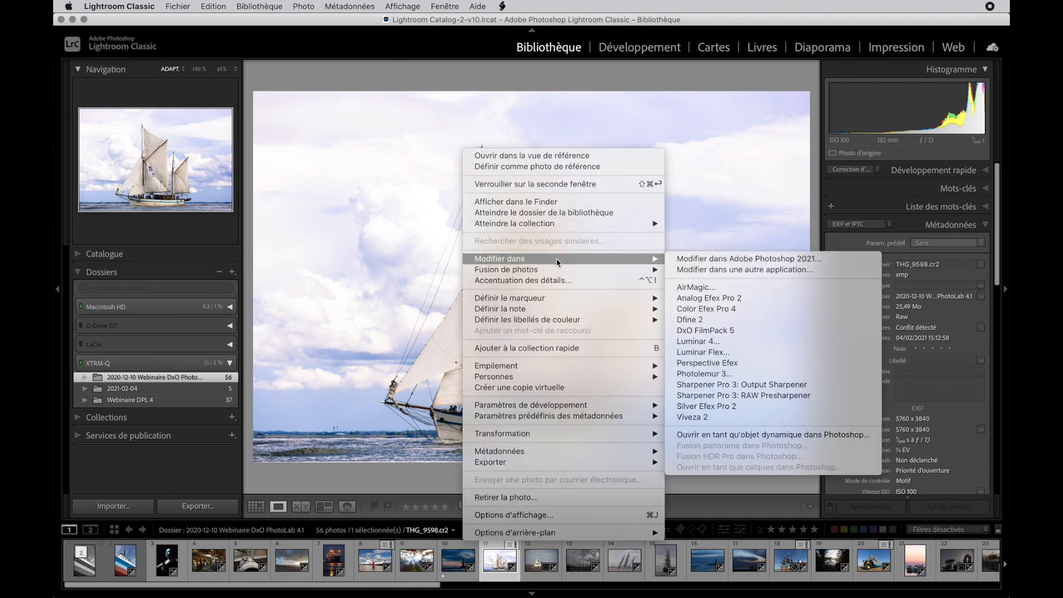
click(729, 408)
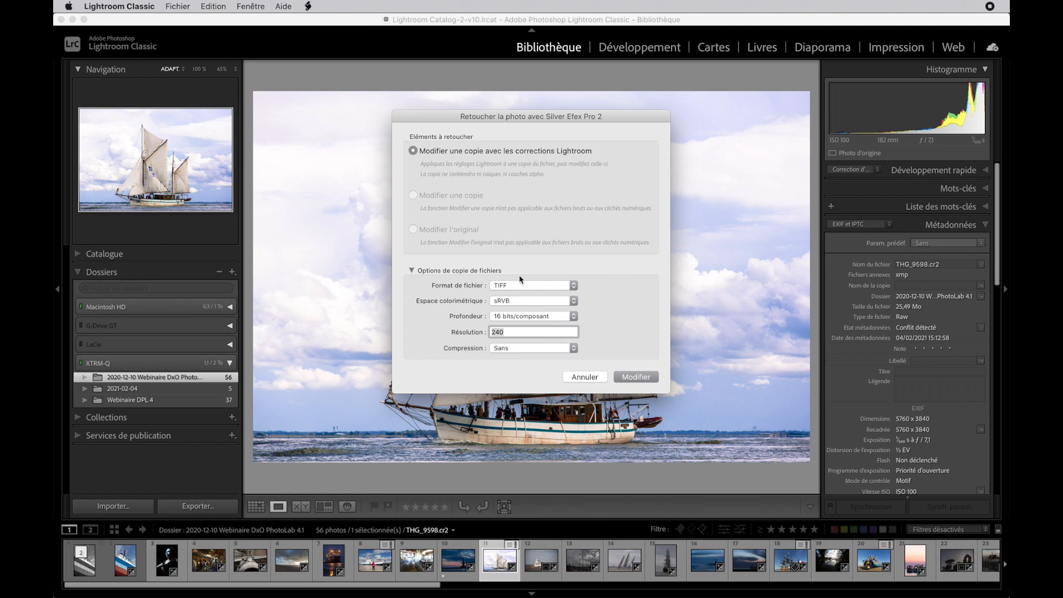
click(636, 377)
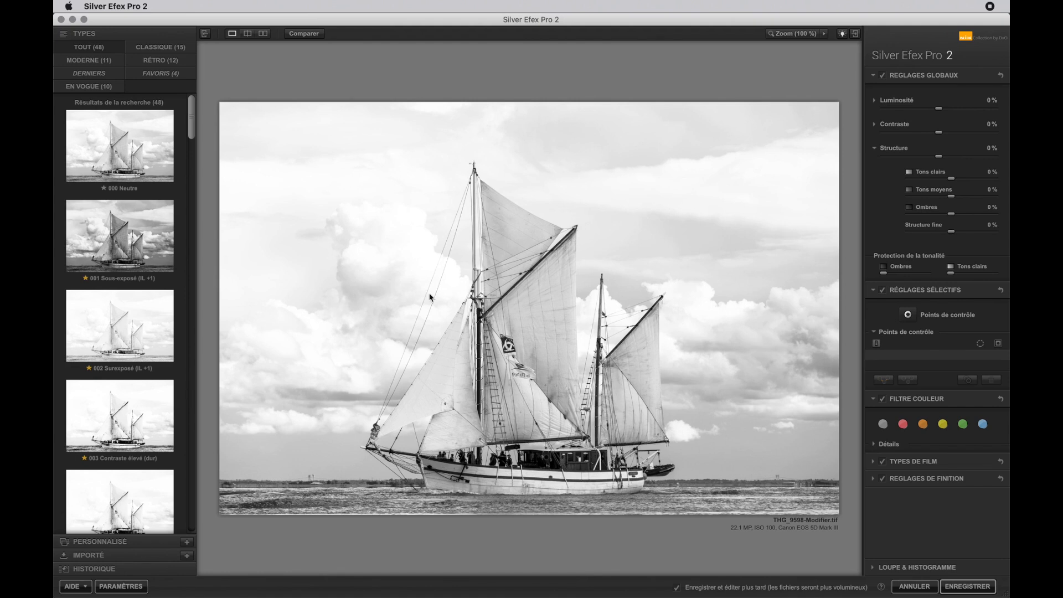
- Apply the 005 Haute structure (dure) preset to the sailing ship photo and save it
scroll(144, 344, down, 1)
scroll(142, 344, down, 5)
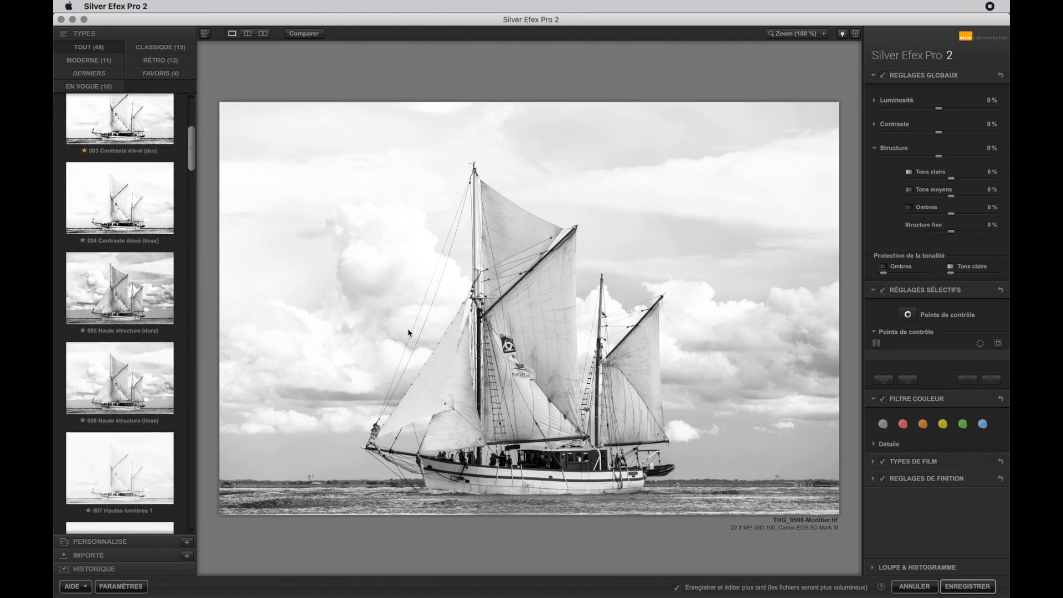
click(122, 303)
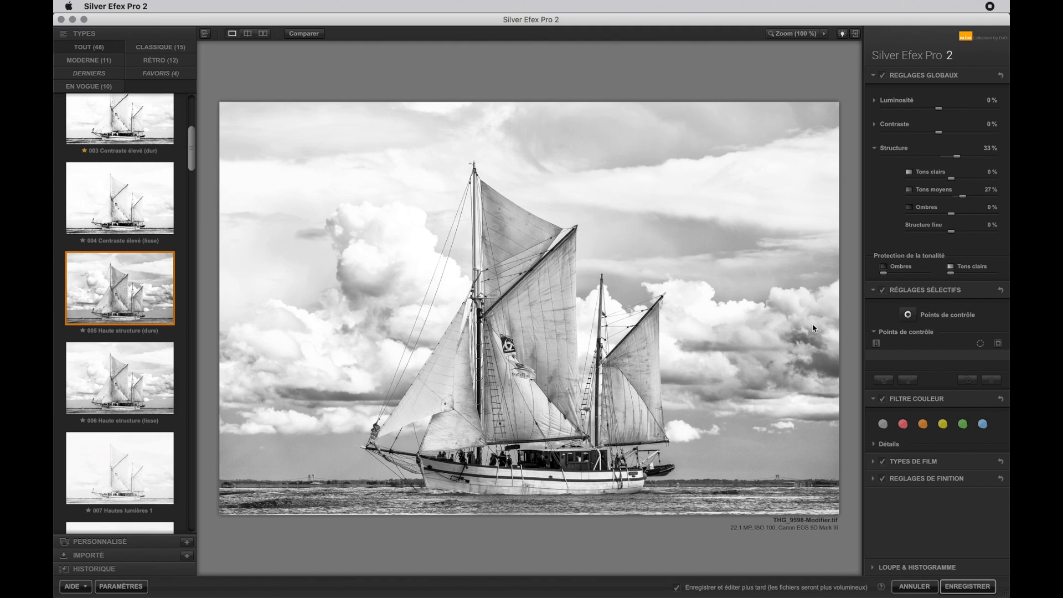
click(927, 318)
click(969, 588)
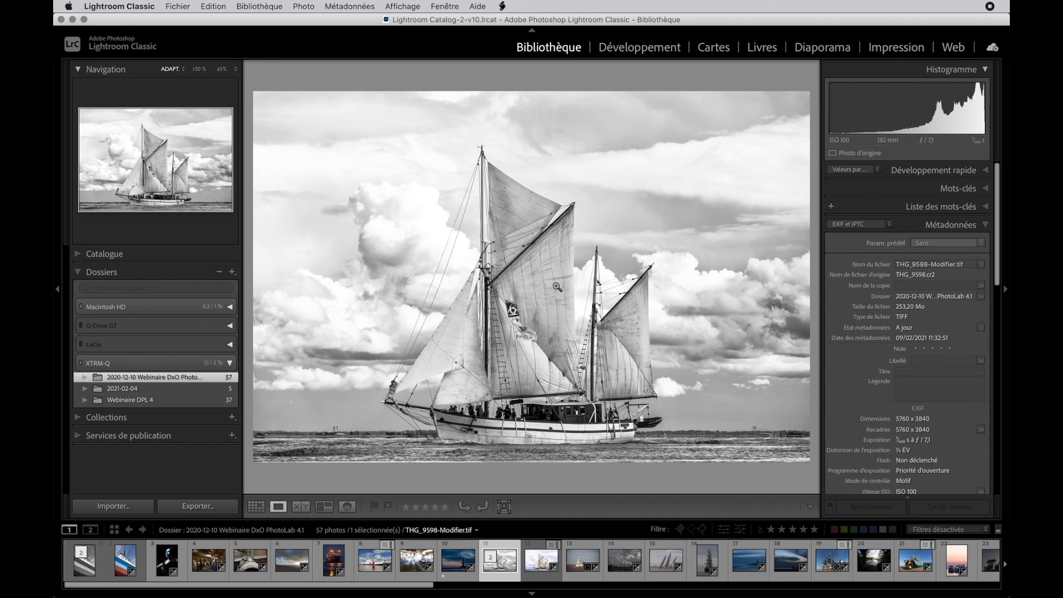
- Reopen THG_9598-Modifier.tif in Silver Efex Pro 2, choosing to edit the original file
right_click(426, 216)
mouse_move(549, 313)
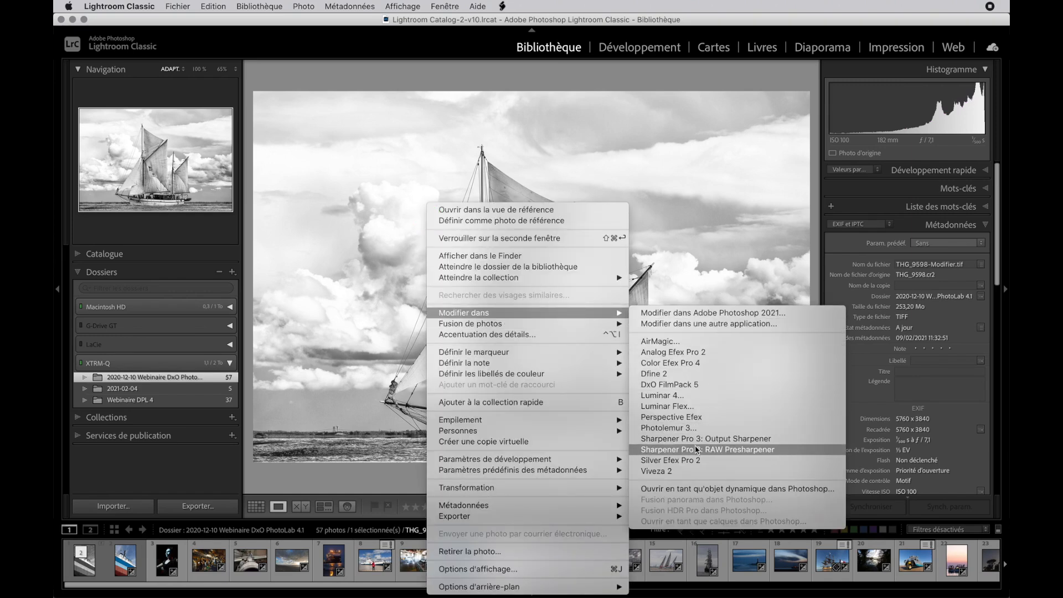
click(694, 465)
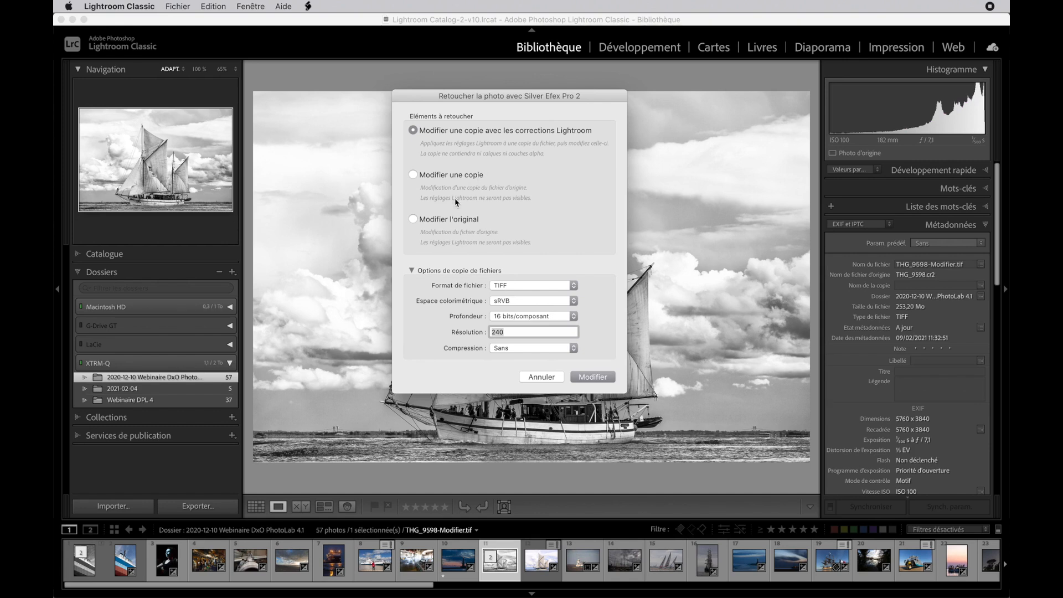
click(415, 221)
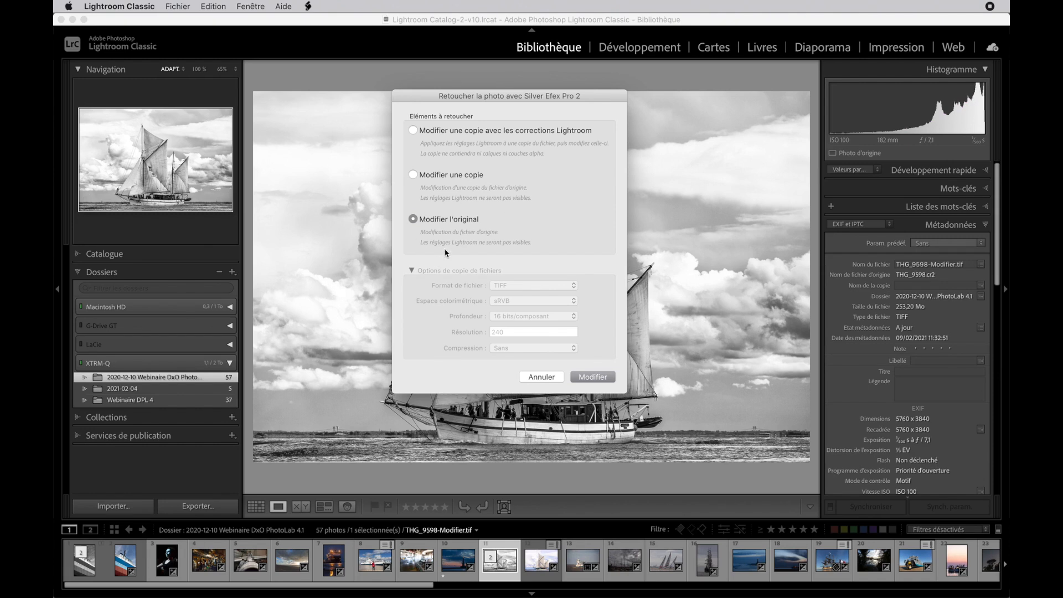
click(595, 378)
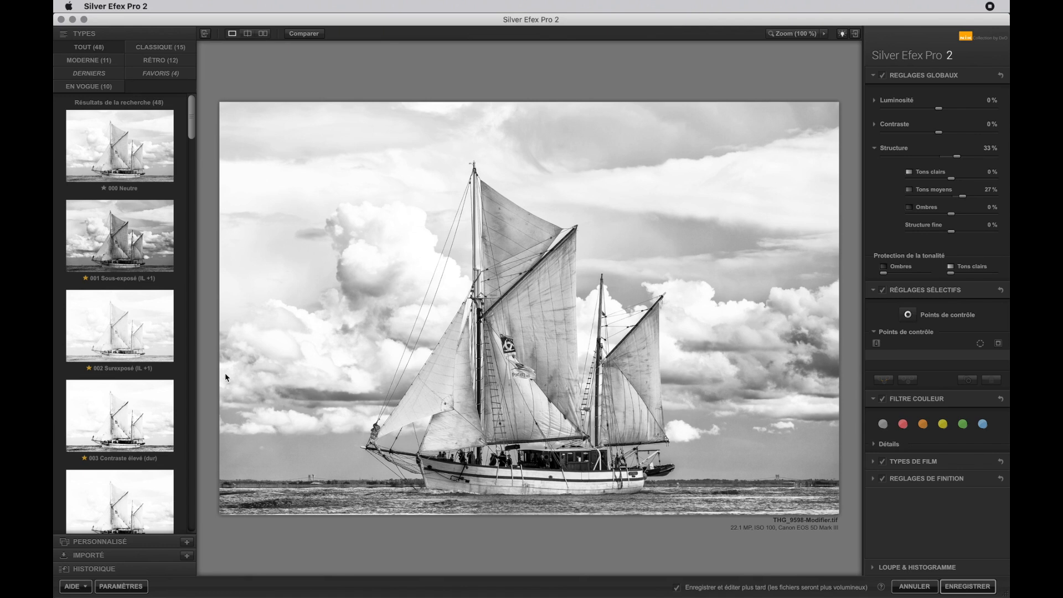
- Replace the sailing ship photo's look with the 010 Basses lumières 2 preset and save it
scroll(147, 373, down, 10)
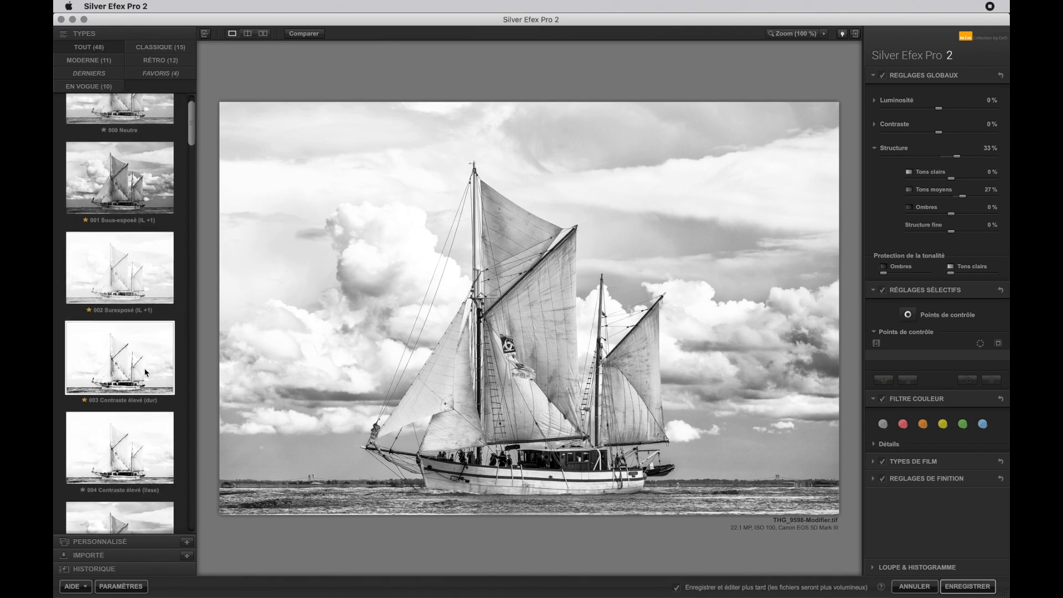
scroll(123, 425, down, 3)
scroll(122, 425, down, 5)
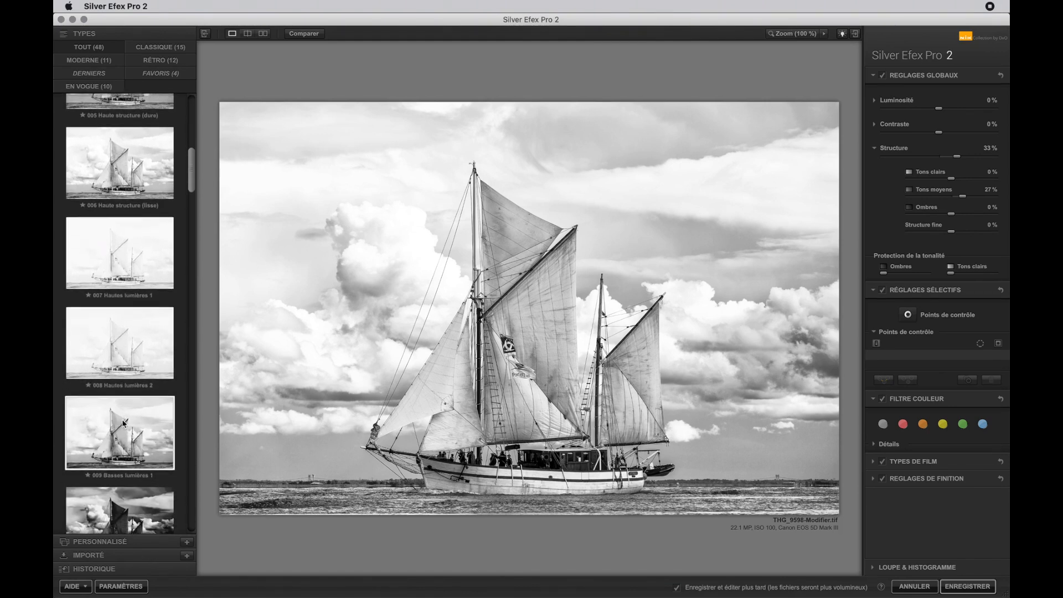
scroll(132, 414, down, 4)
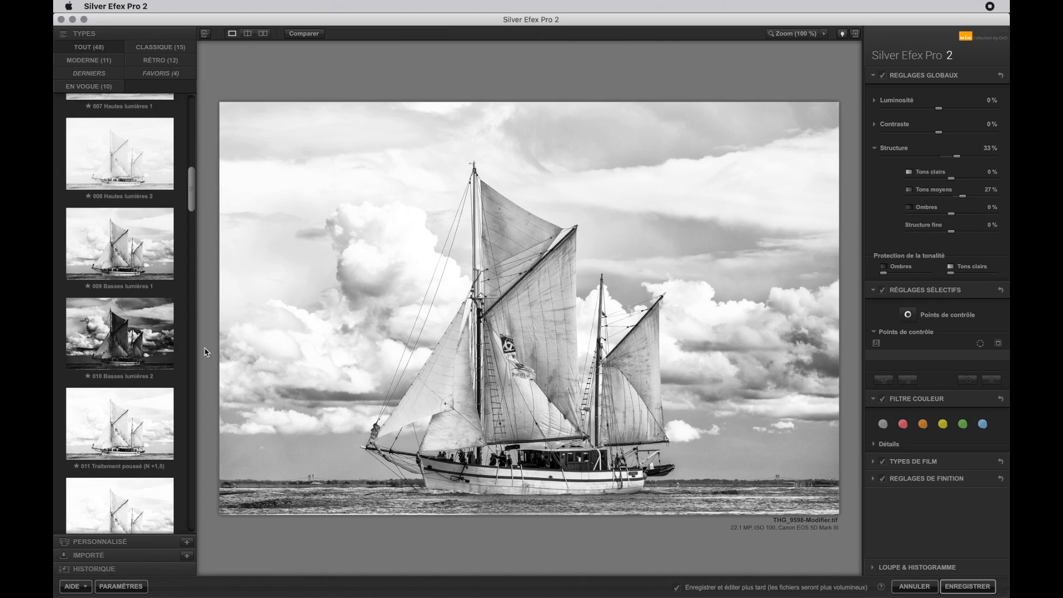
click(122, 338)
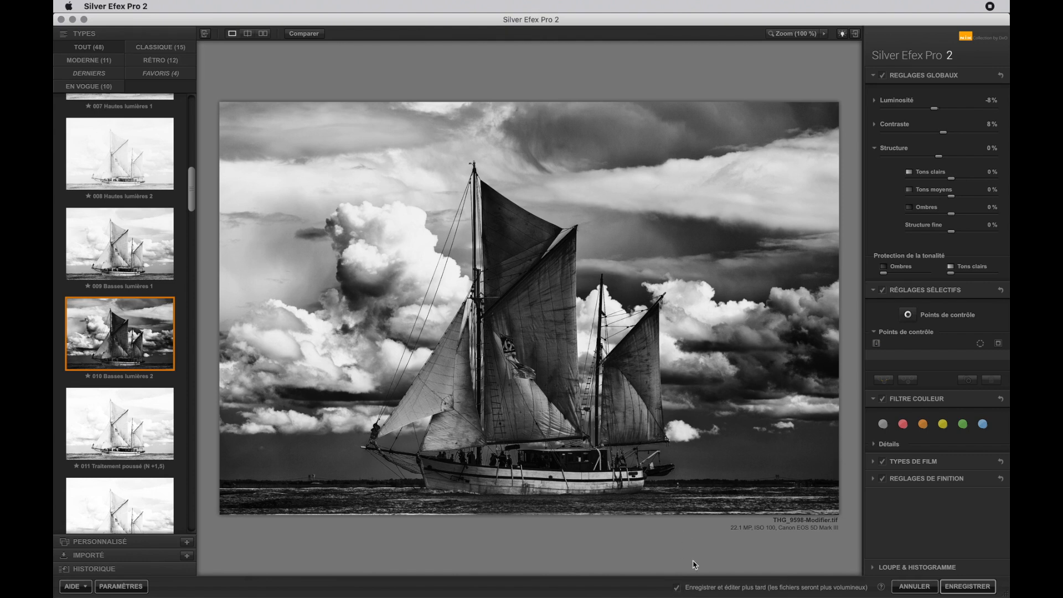
click(966, 587)
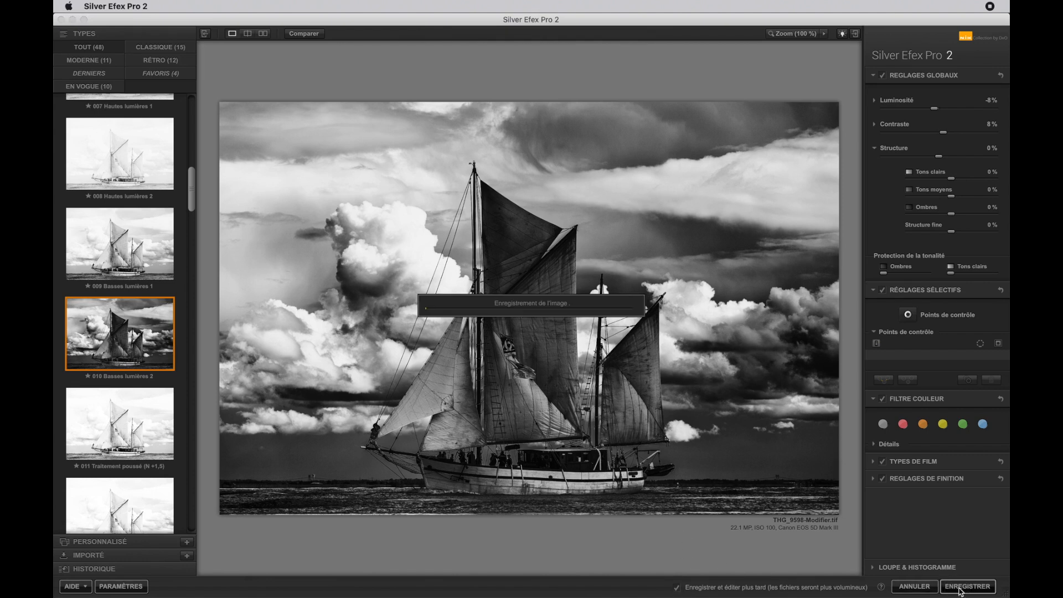